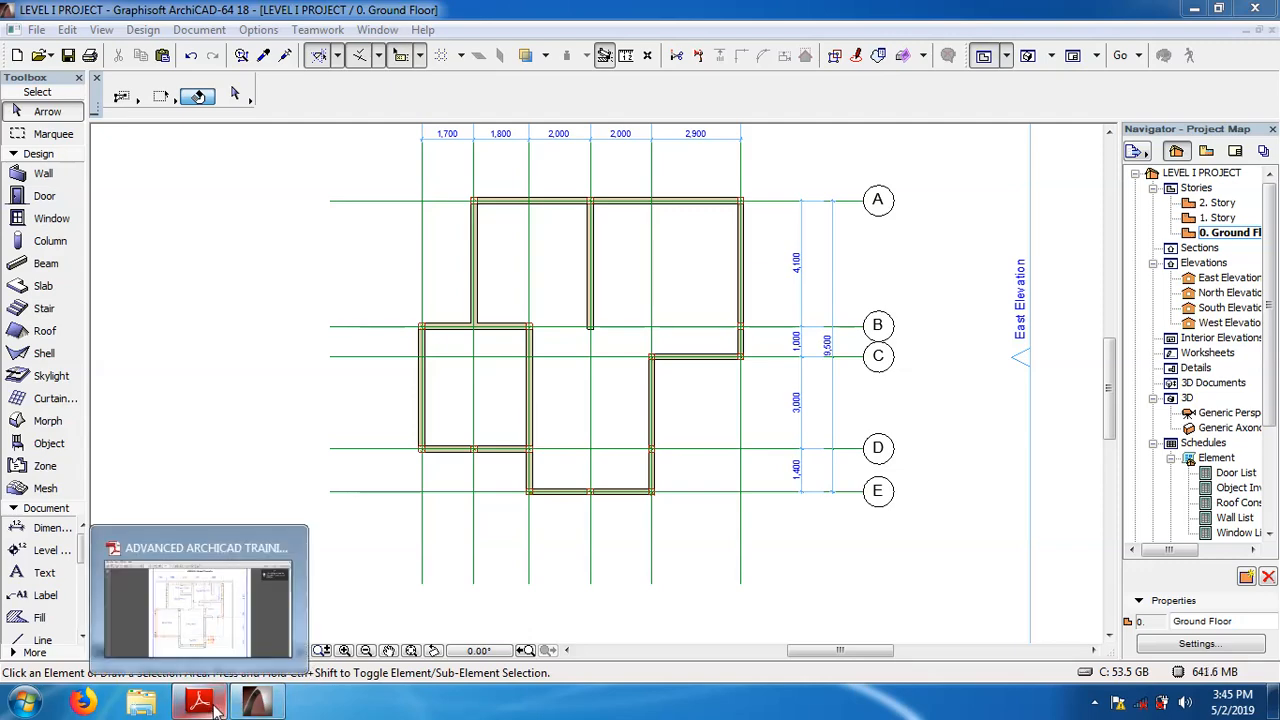
Review the Project 1 ground floor plan in the Adobe Reader PDF, and return to the ArchiCAD project
{"action": "left_click", "coordinate": [214, 706]}
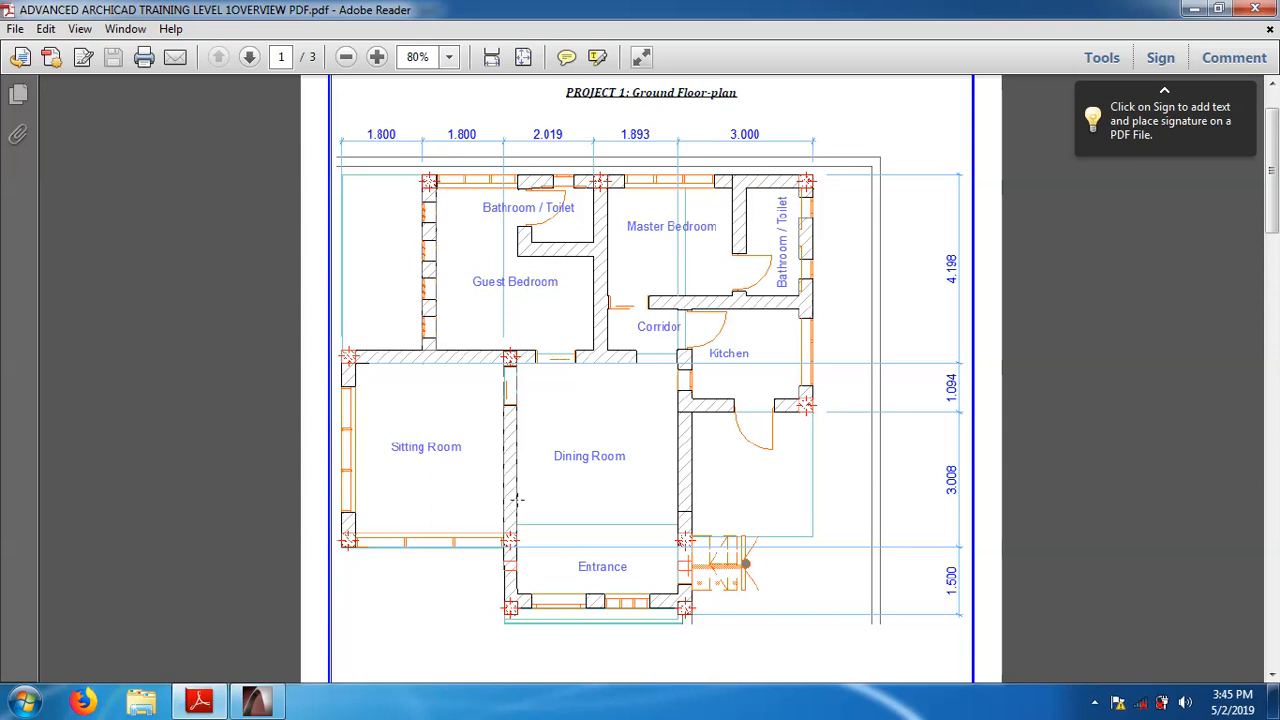
{"action": "left_click", "coordinate": [275, 704]}
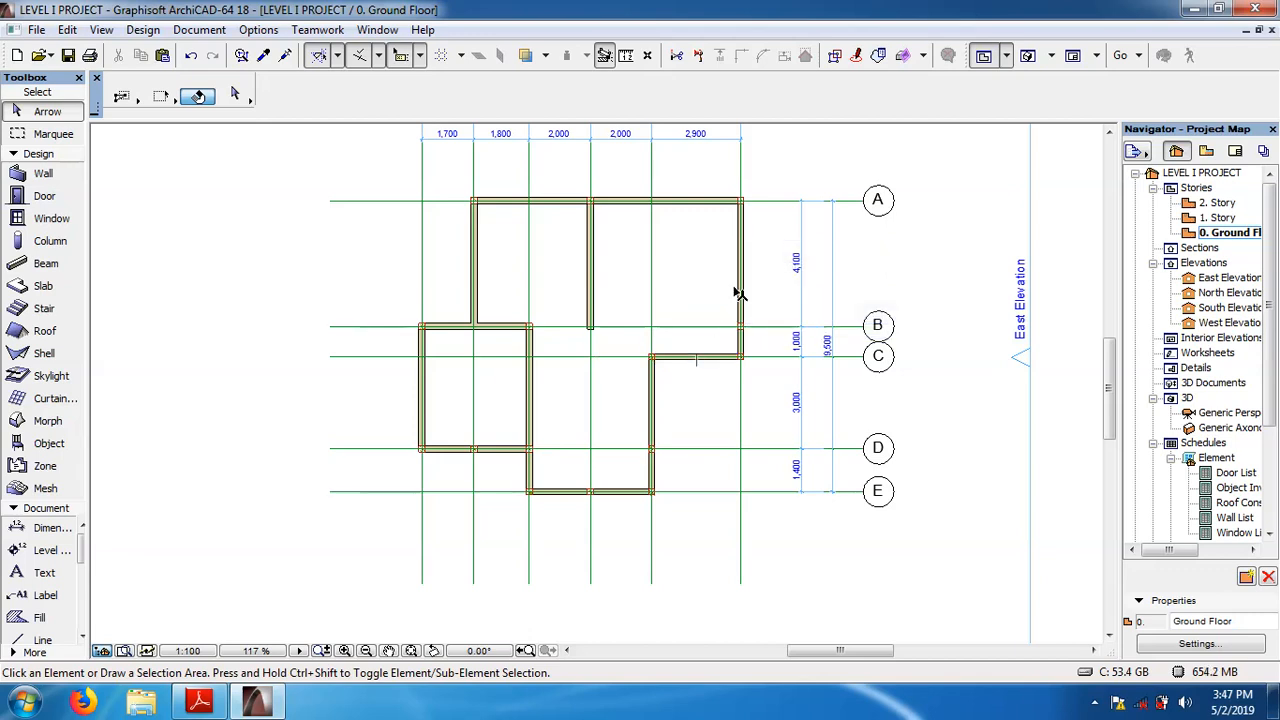
{"action": "left_click", "coordinate": [703, 364]}
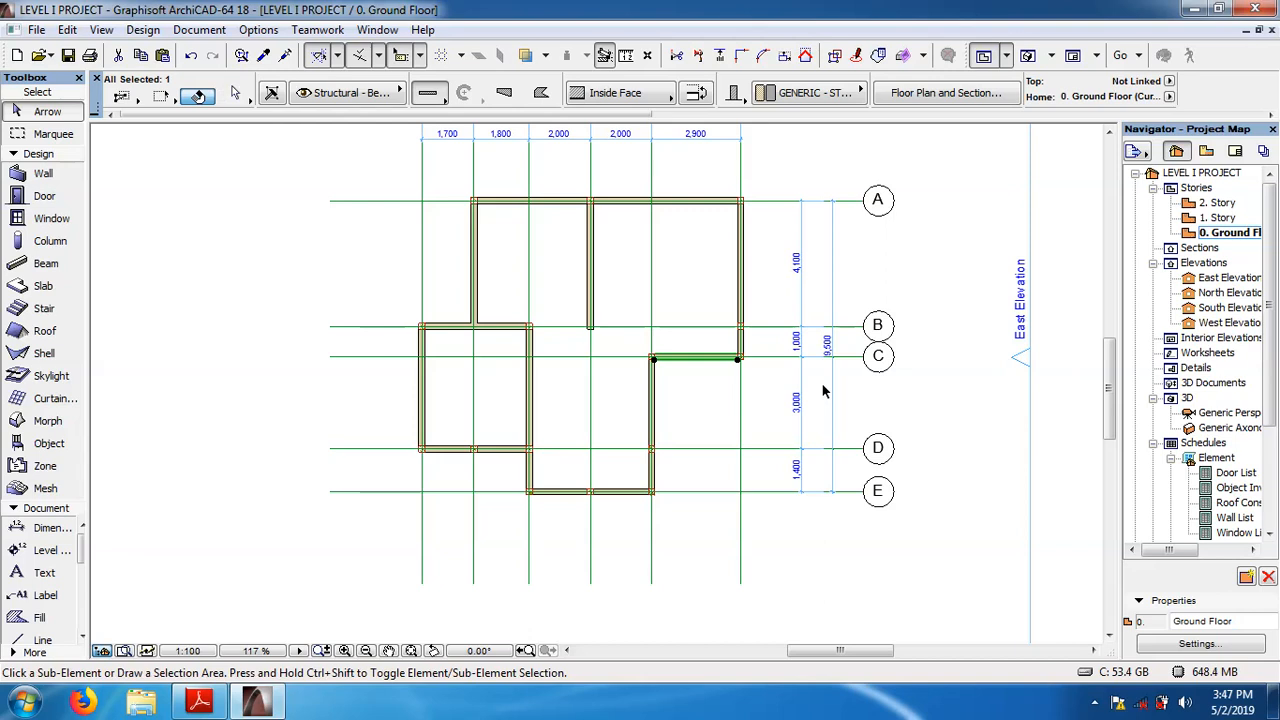
{"action": "key", "text": "ctrl+alt+d"}
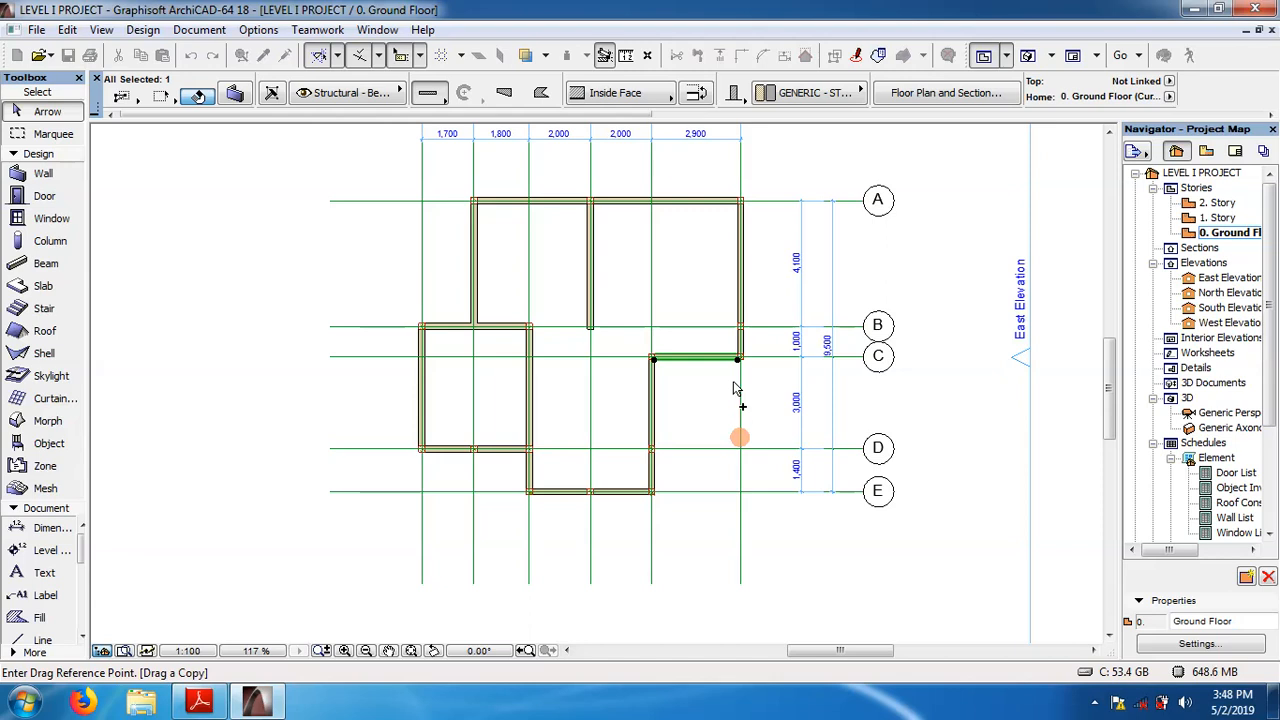
{"action": "key", "text": "Escape"}
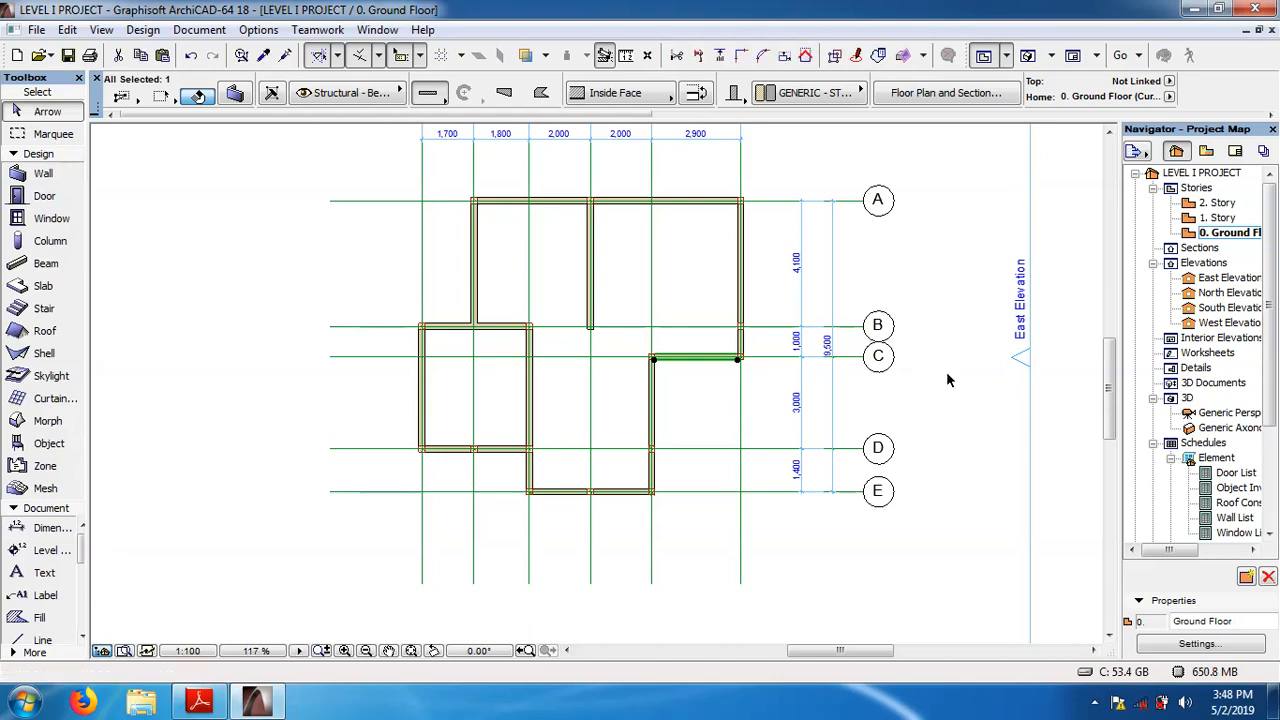
{"action": "key", "text": "Escape"}
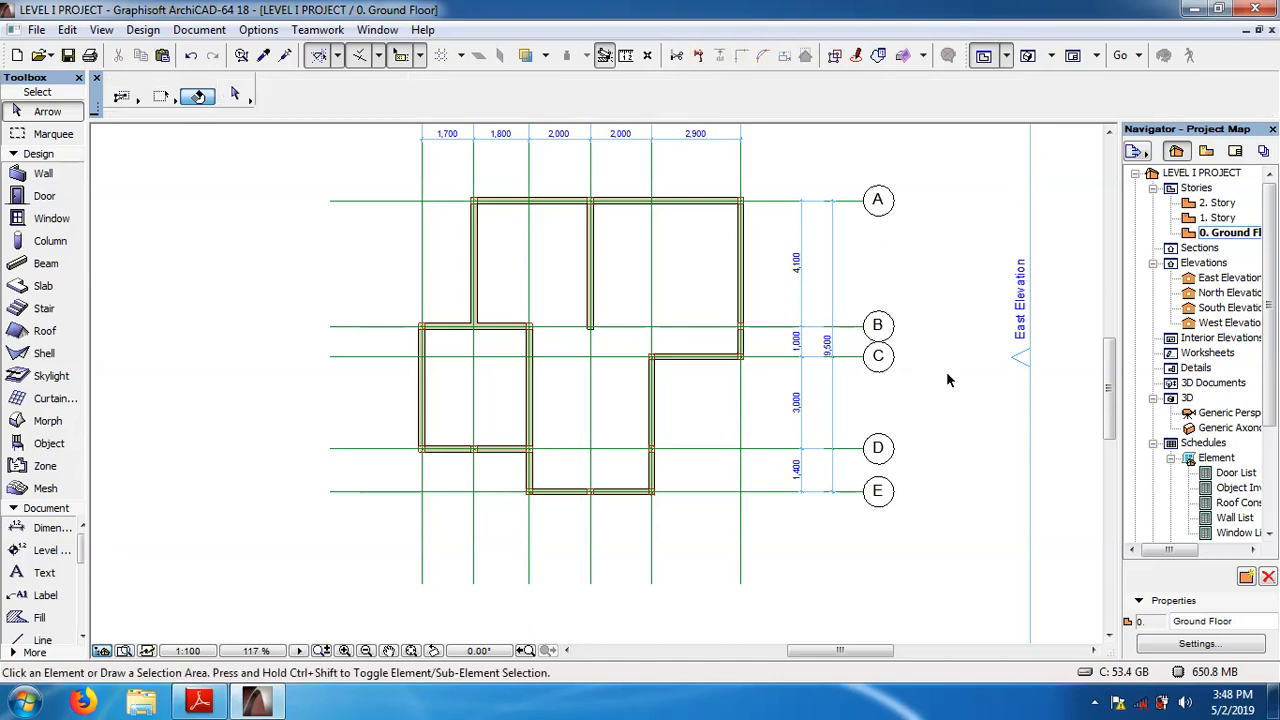
Drag a copy of the horizontal wall on grid line C upward by 2200 at 90°, starting from its right end
{"action": "left_click", "coordinate": [722, 362]}
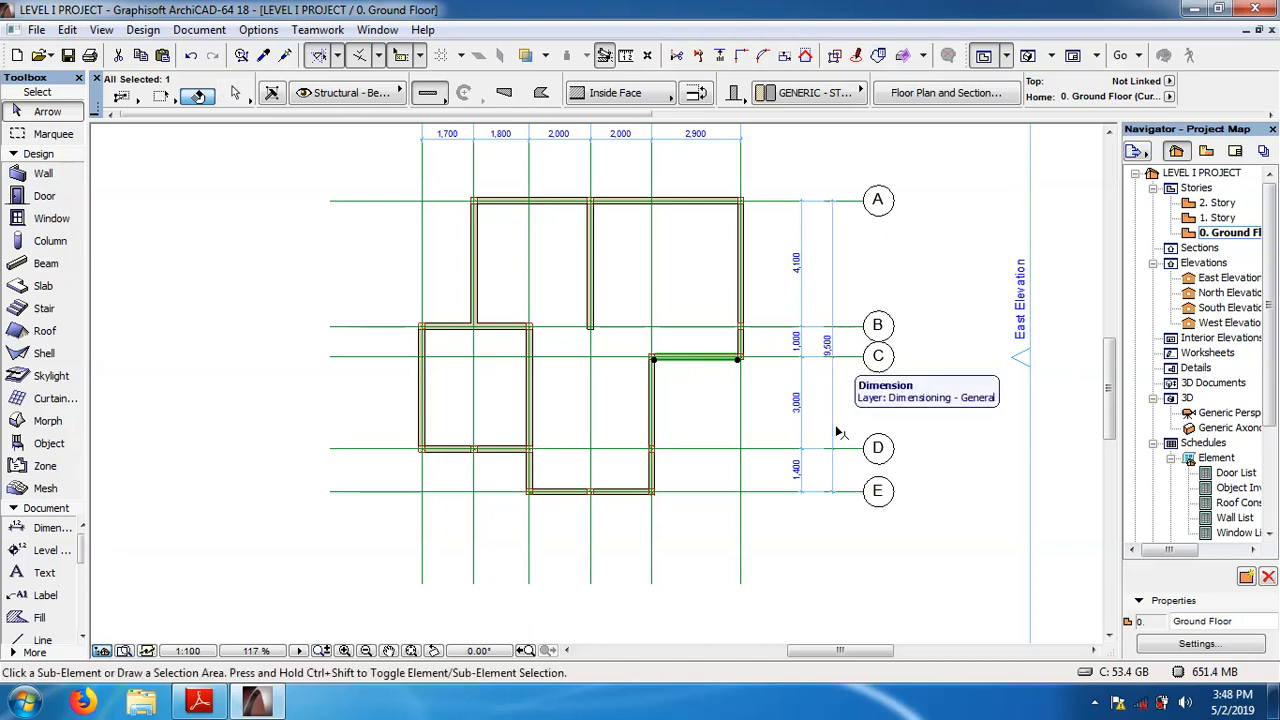
{"action": "key", "text": "ctrl+shift+d"}
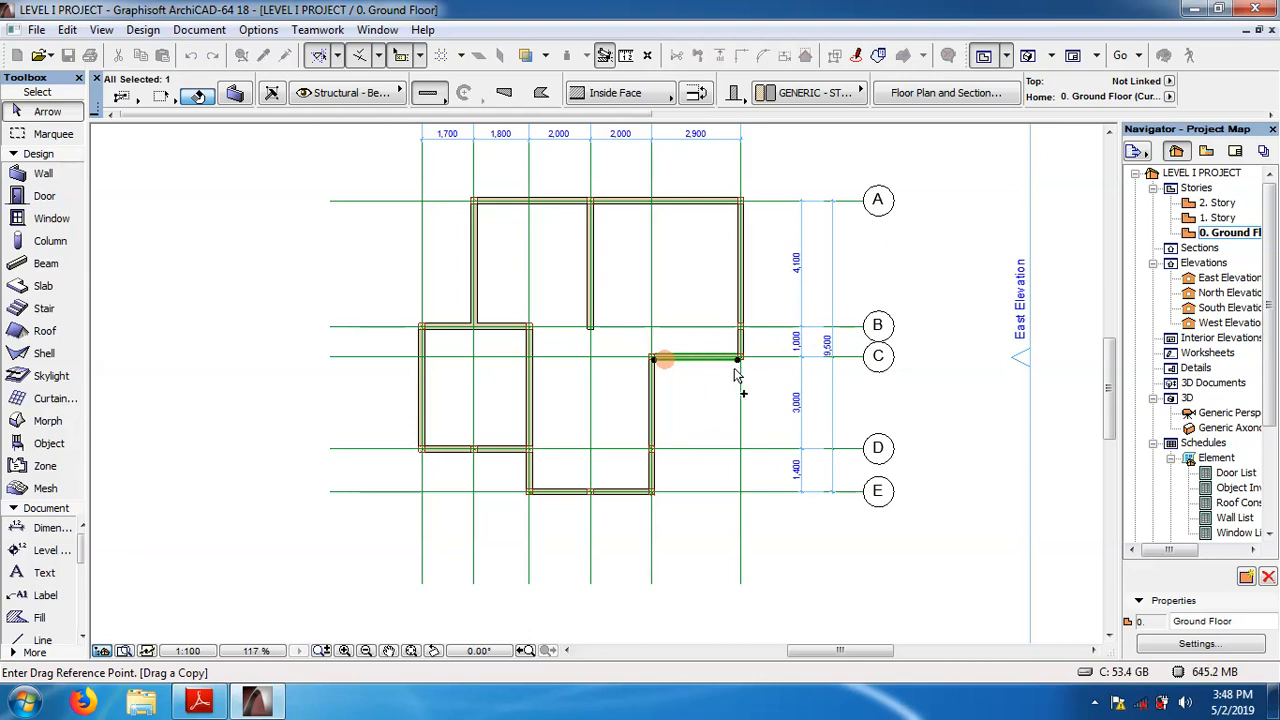
{"action": "left_click", "coordinate": [739, 359]}
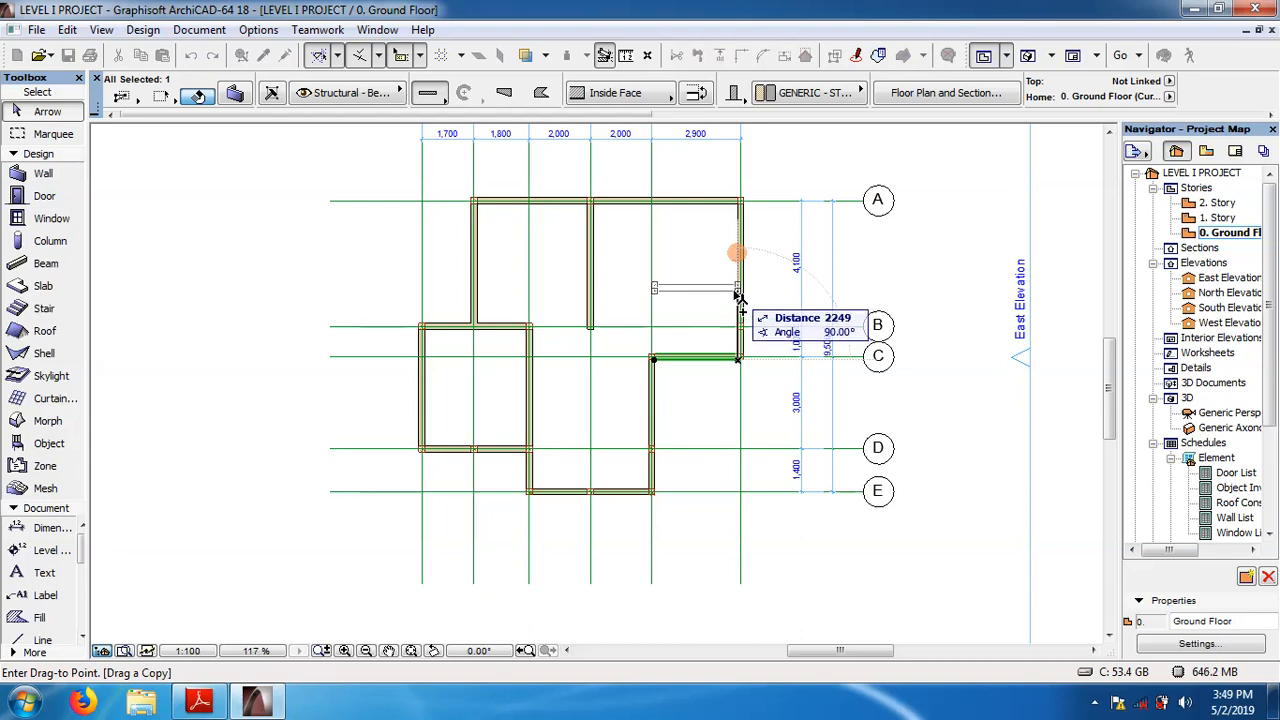
{"action": "type", "text": "20"}
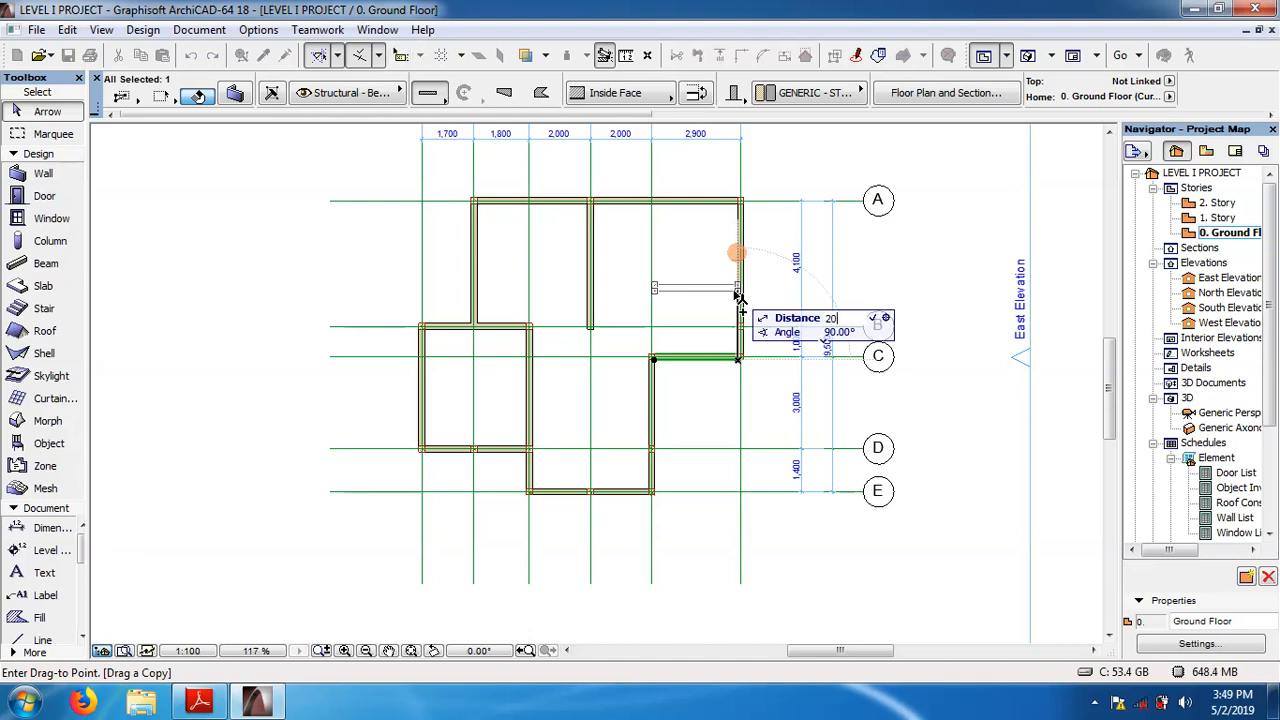
{"action": "key", "text": "BackSpace"}
{"action": "type", "text": "200"}
{"action": "key", "text": "Return"}
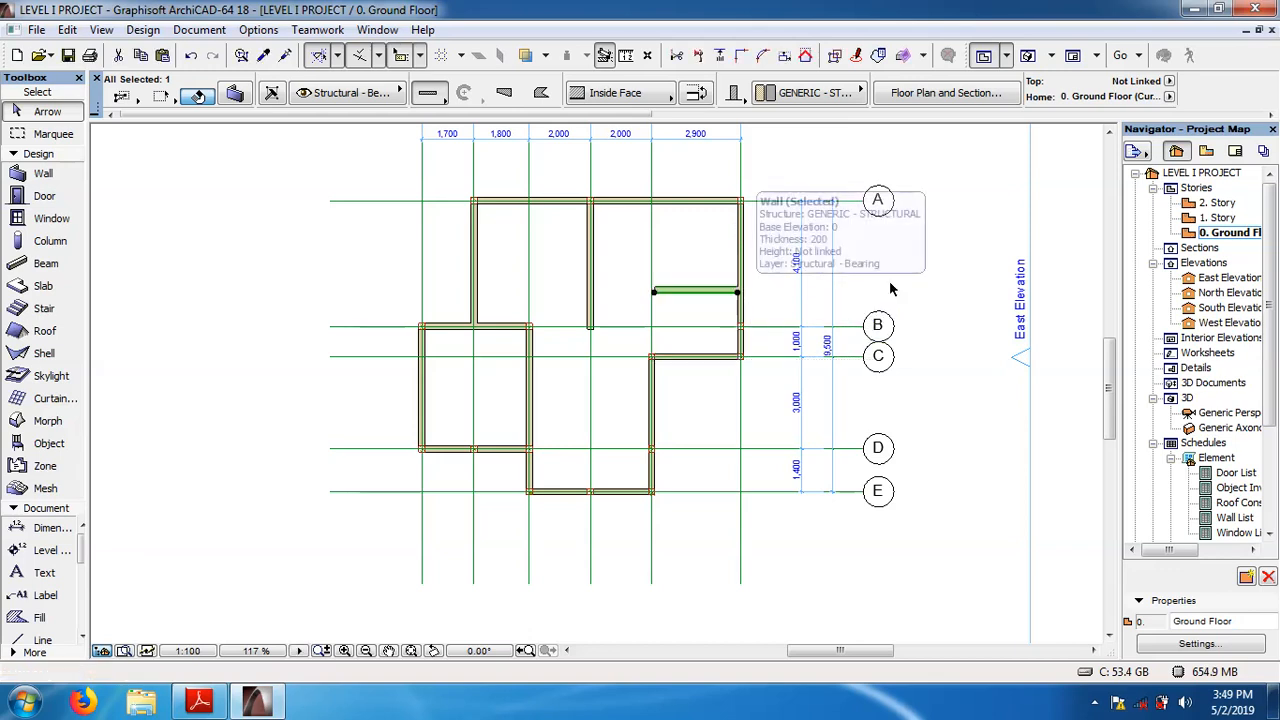
{"action": "left_click", "coordinate": [1050, 226]}
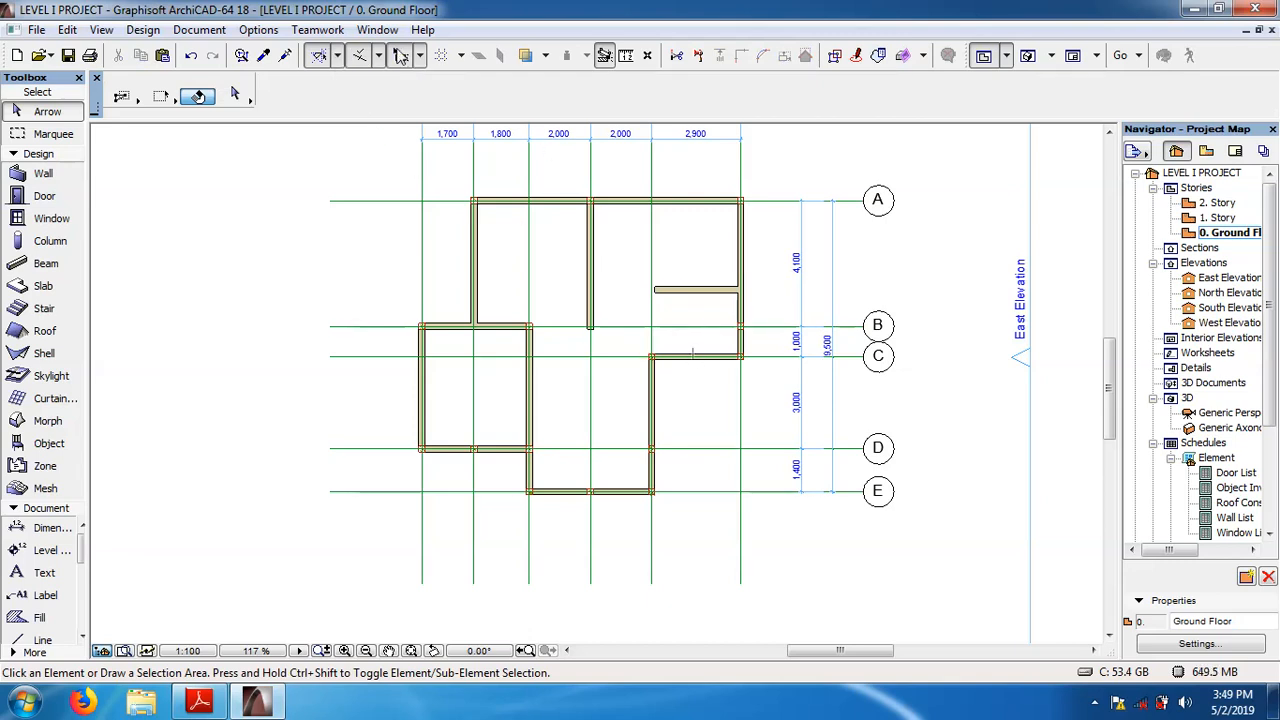
Create a vertical guide line segment from the wall on grid line C up to the copied wall
{"action": "left_click", "coordinate": [339, 57]}
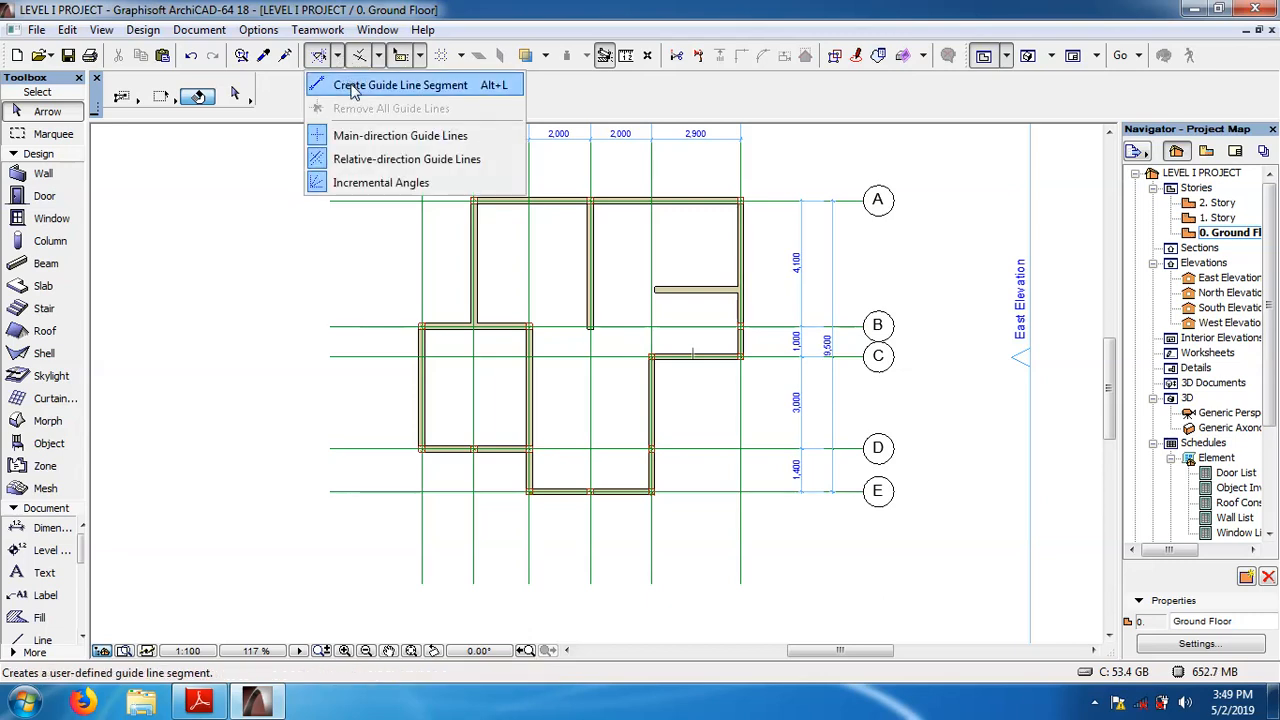
{"action": "left_click", "coordinate": [354, 88]}
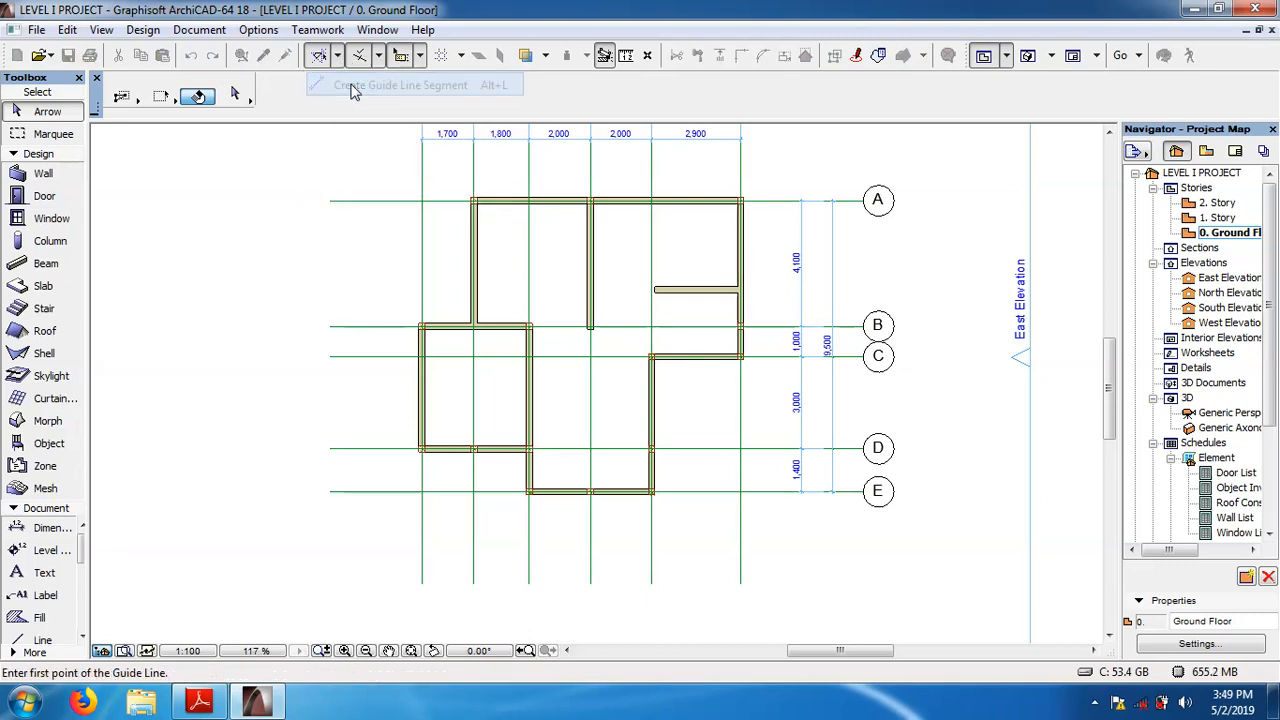
{"action": "left_click", "coordinate": [710, 353]}
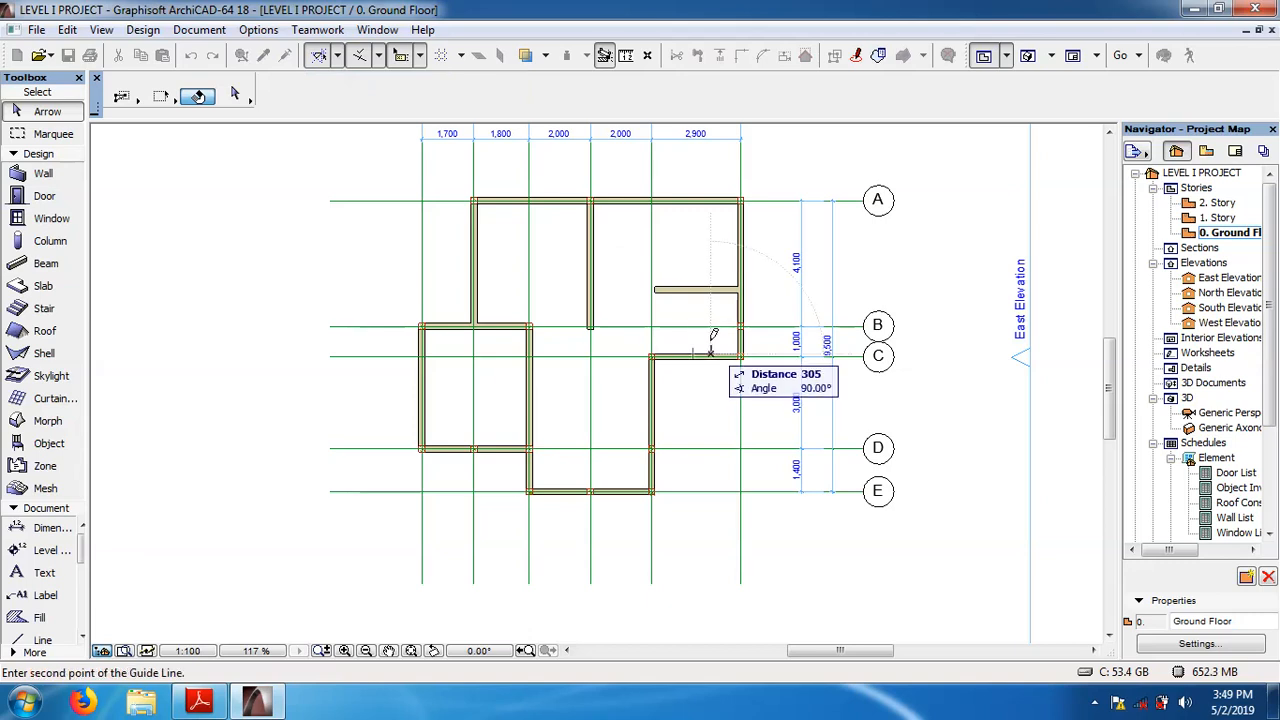
{"action": "left_click", "coordinate": [711, 289]}
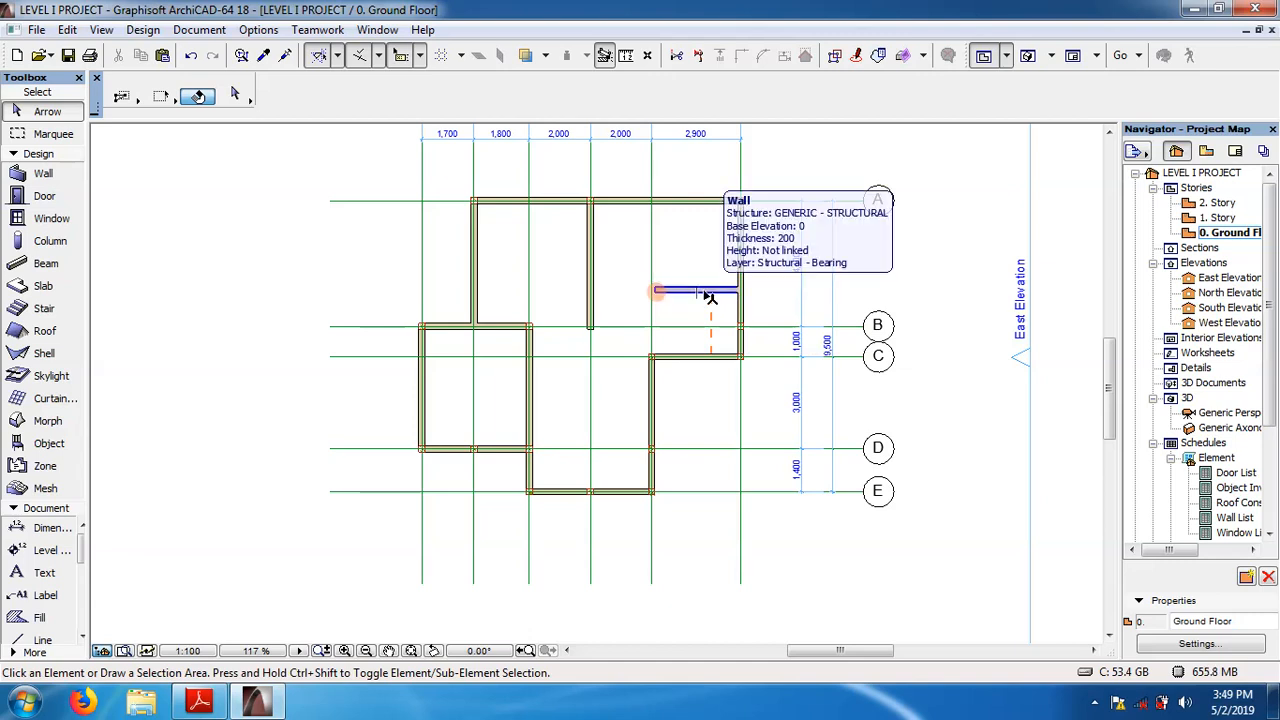
Delete the copied wall above grid line B
{"action": "left_click", "coordinate": [706, 292]}
{"action": "key", "text": "Delete"}
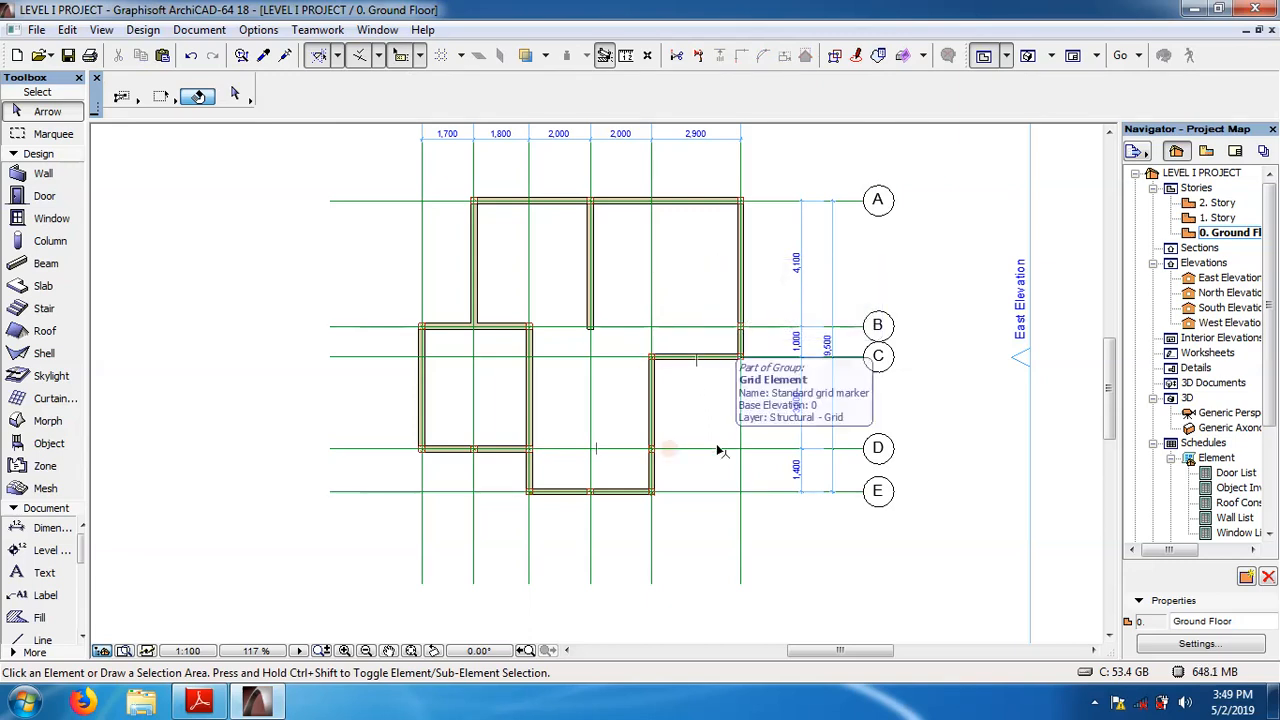
{"action": "left_click", "coordinate": [684, 360]}
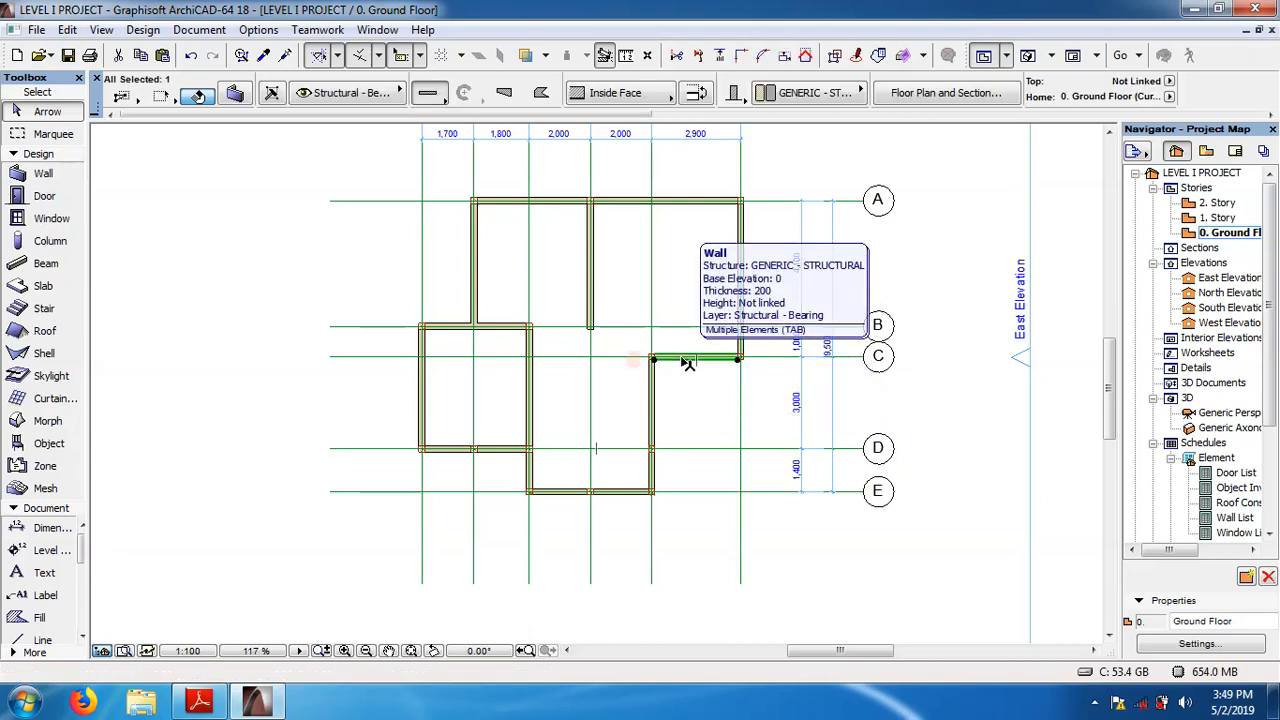
{"action": "left_click", "coordinate": [685, 362]}
{"action": "left_click", "coordinate": [688, 362]}
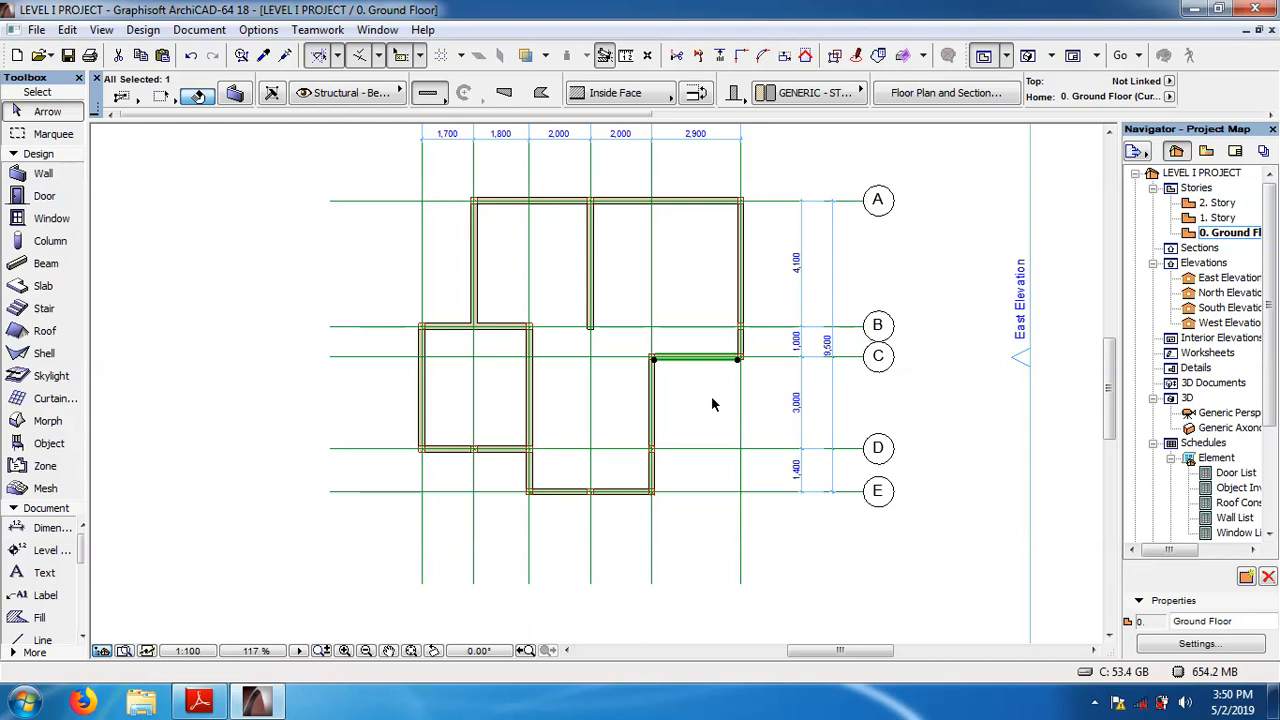
{"action": "key", "text": "ctrl+d"}
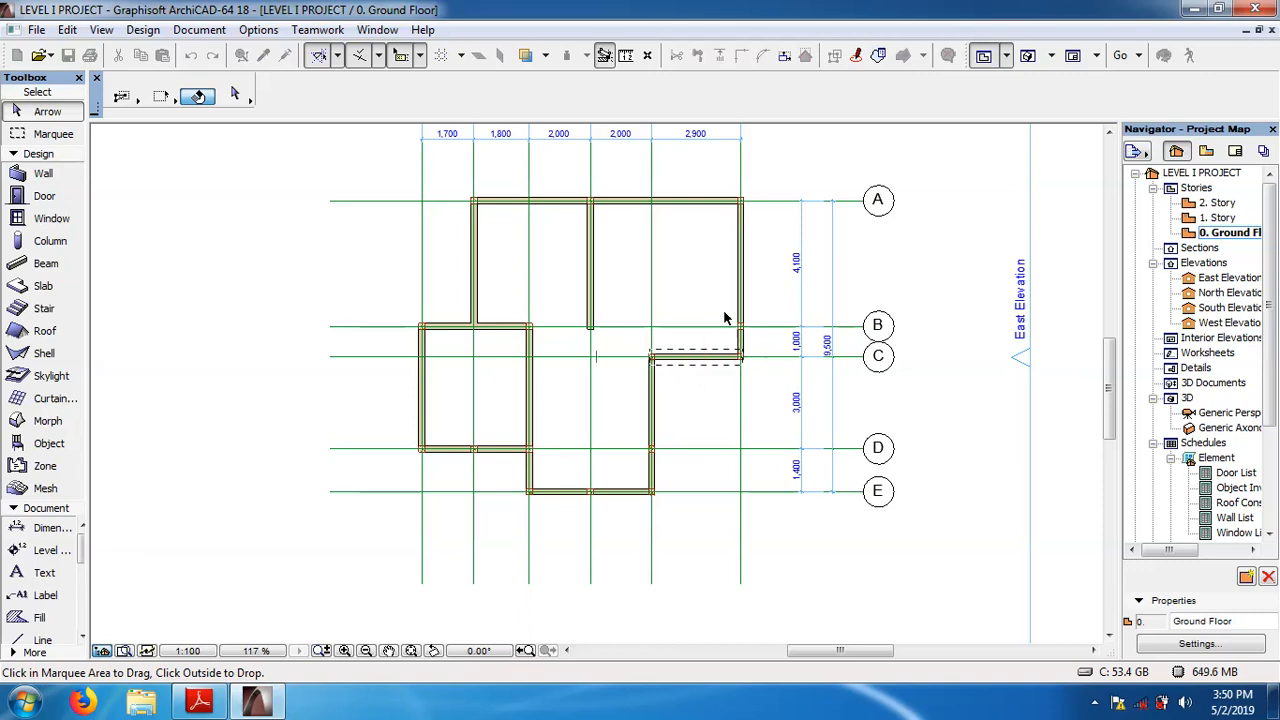
{"action": "left_click", "coordinate": [702, 284]}
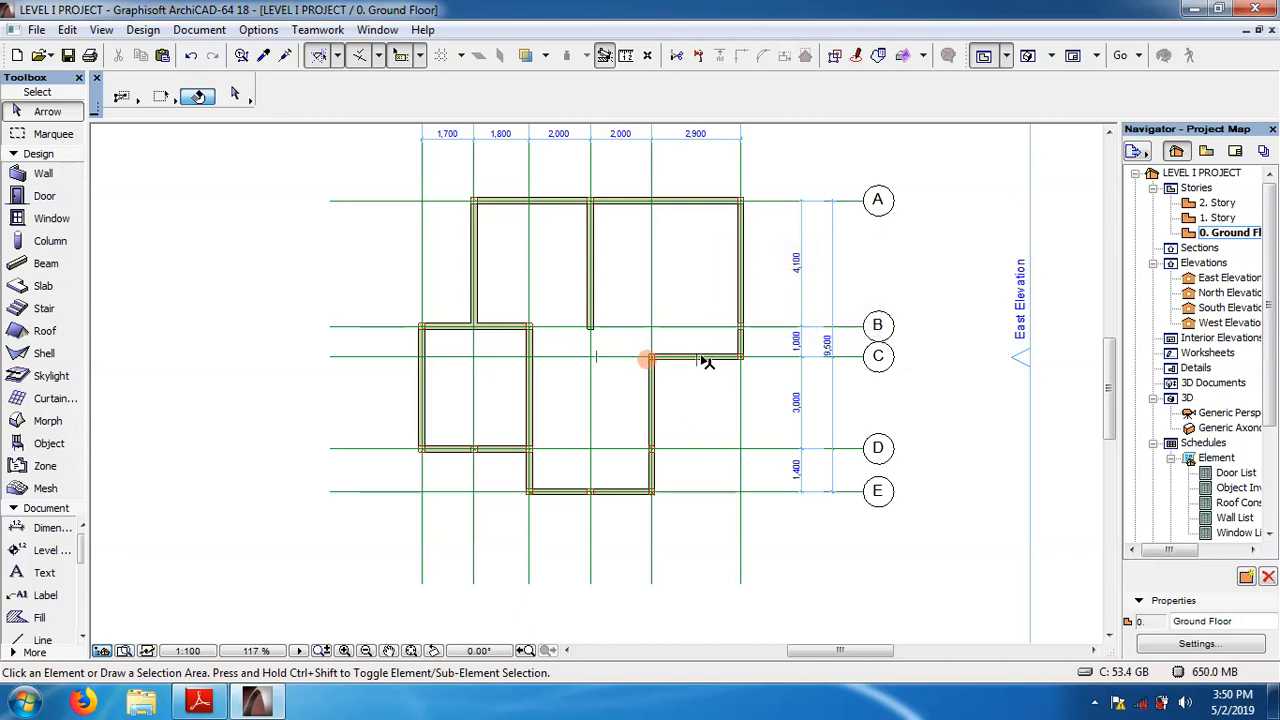
Copy the wall on grid line C 2200 upward at 90° by dragging it from its right endpoint
{"action": "left_click", "coordinate": [706, 362]}
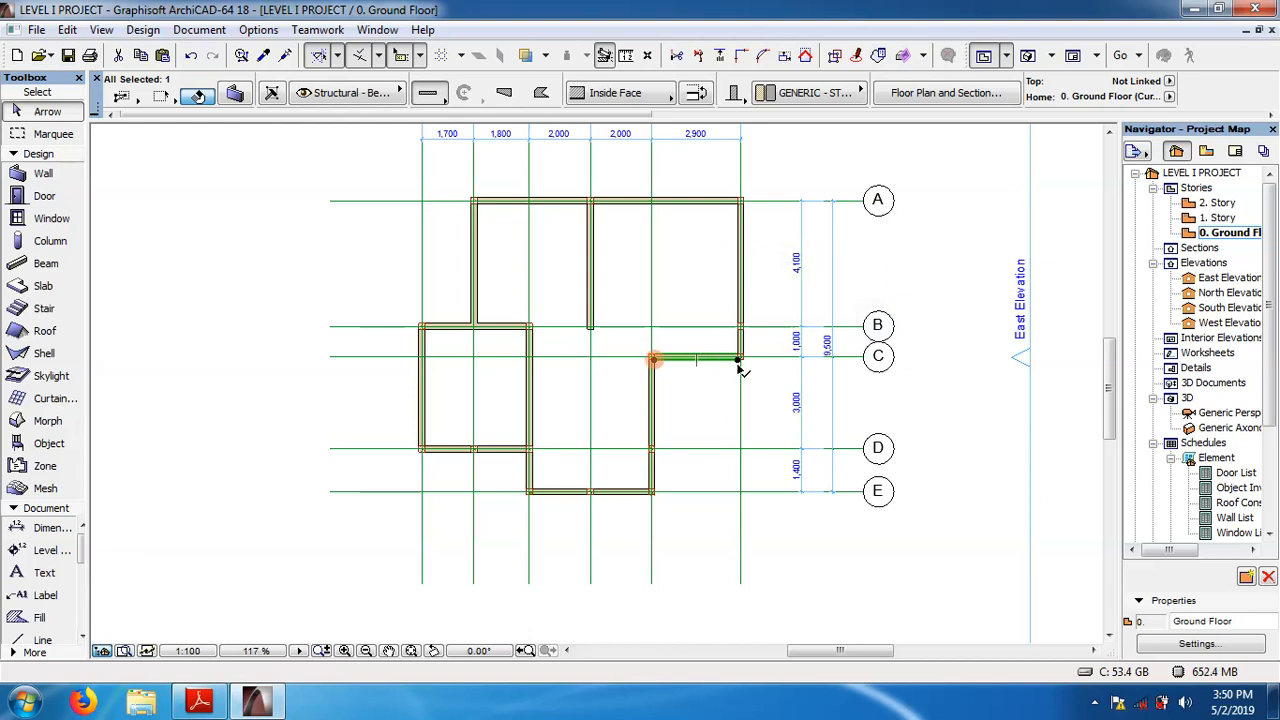
{"action": "left_click", "coordinate": [739, 364]}
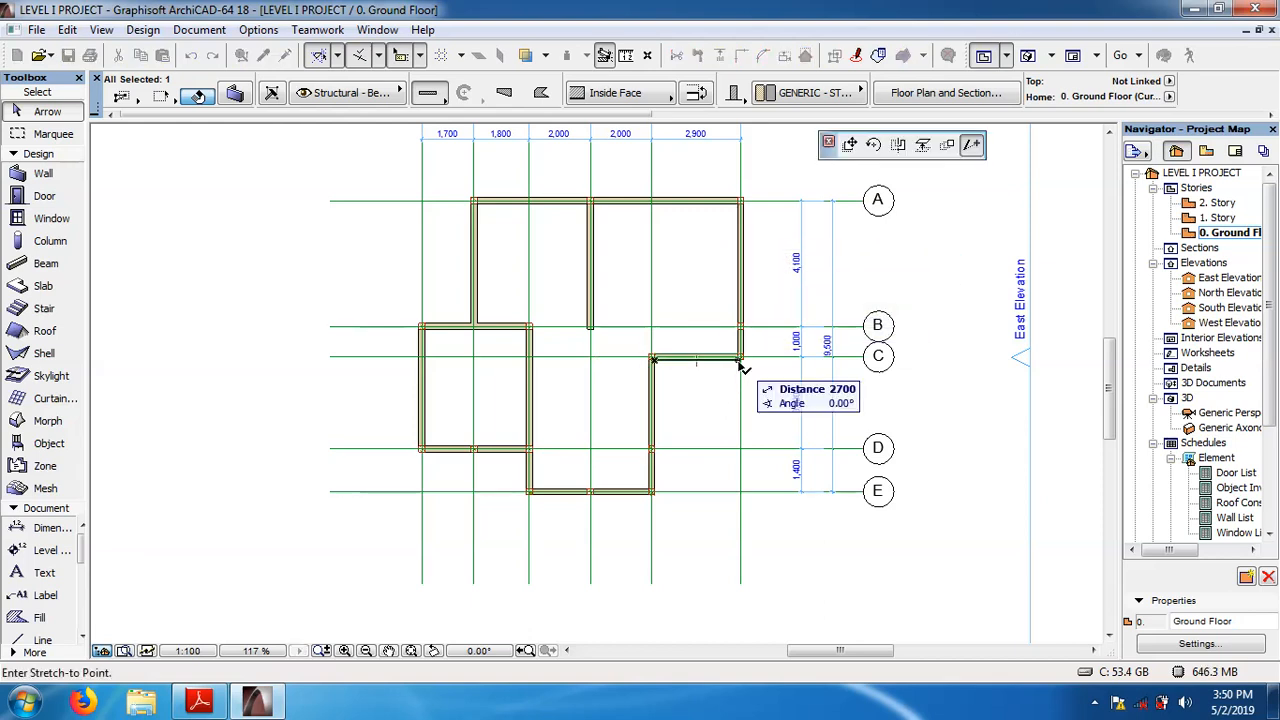
{"action": "left_click", "coordinate": [851, 147]}
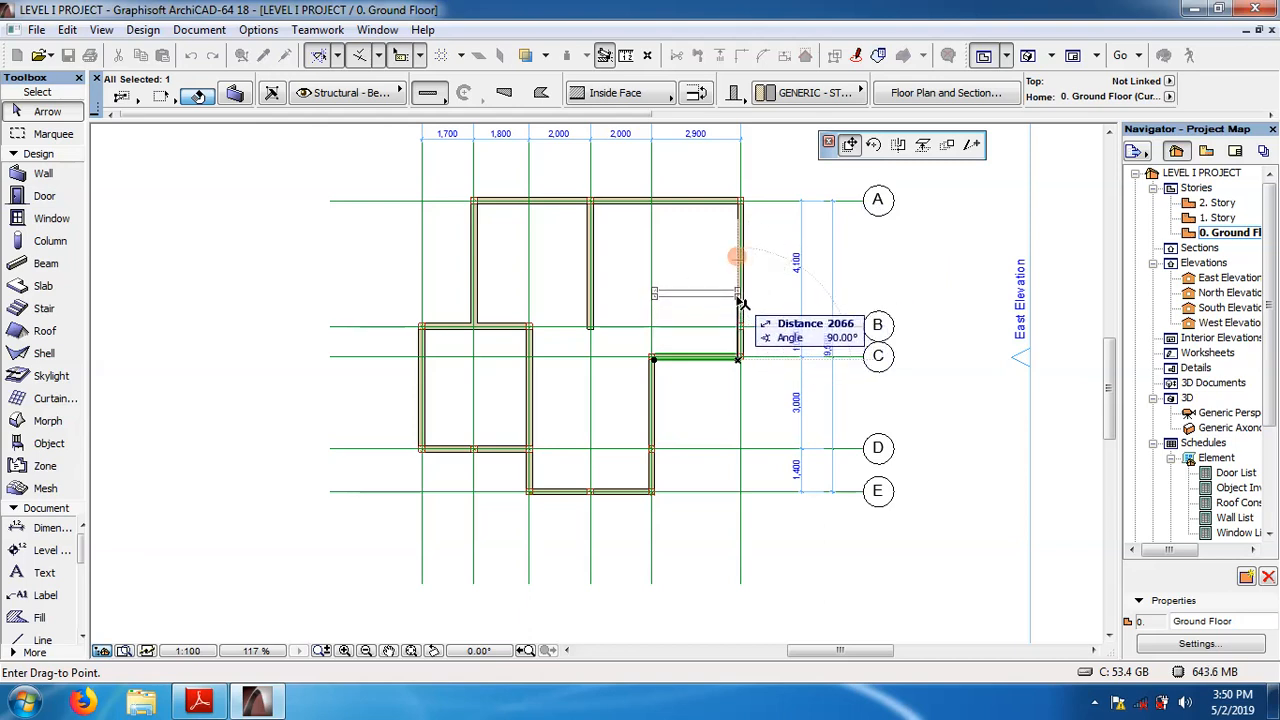
{"action": "type", "text": "2200"}
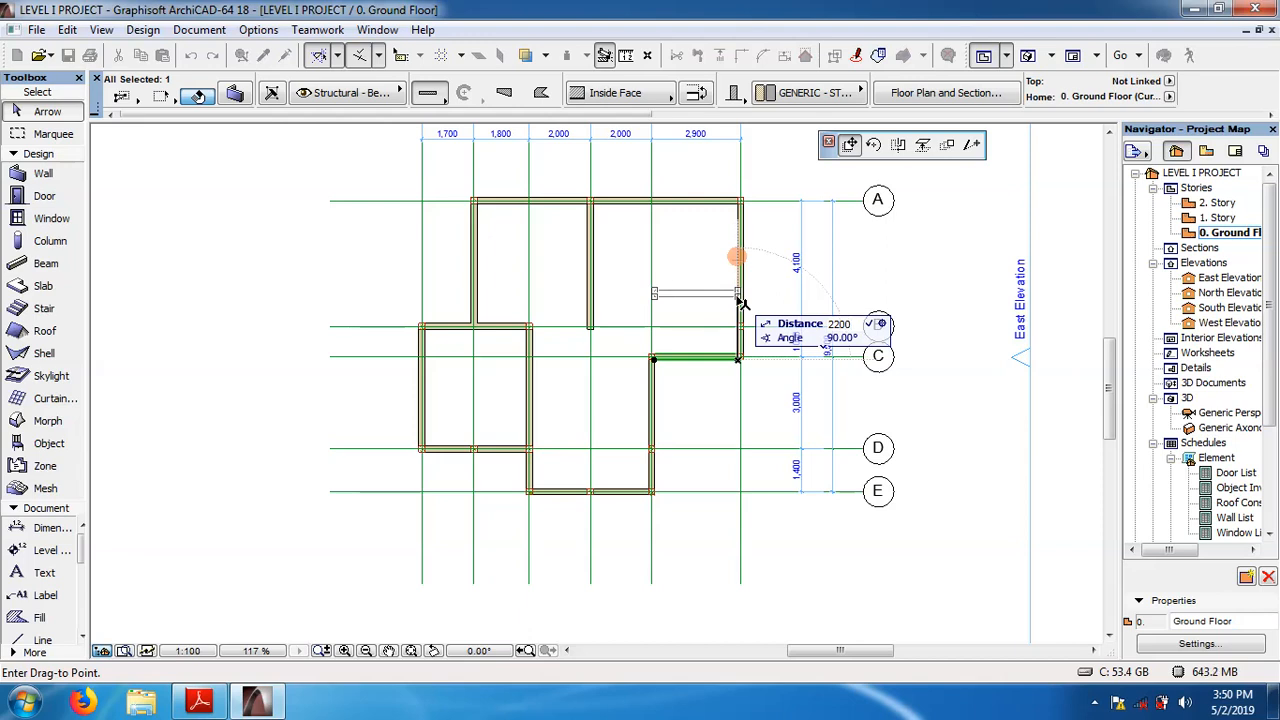
{"action": "key", "text": "Return"}
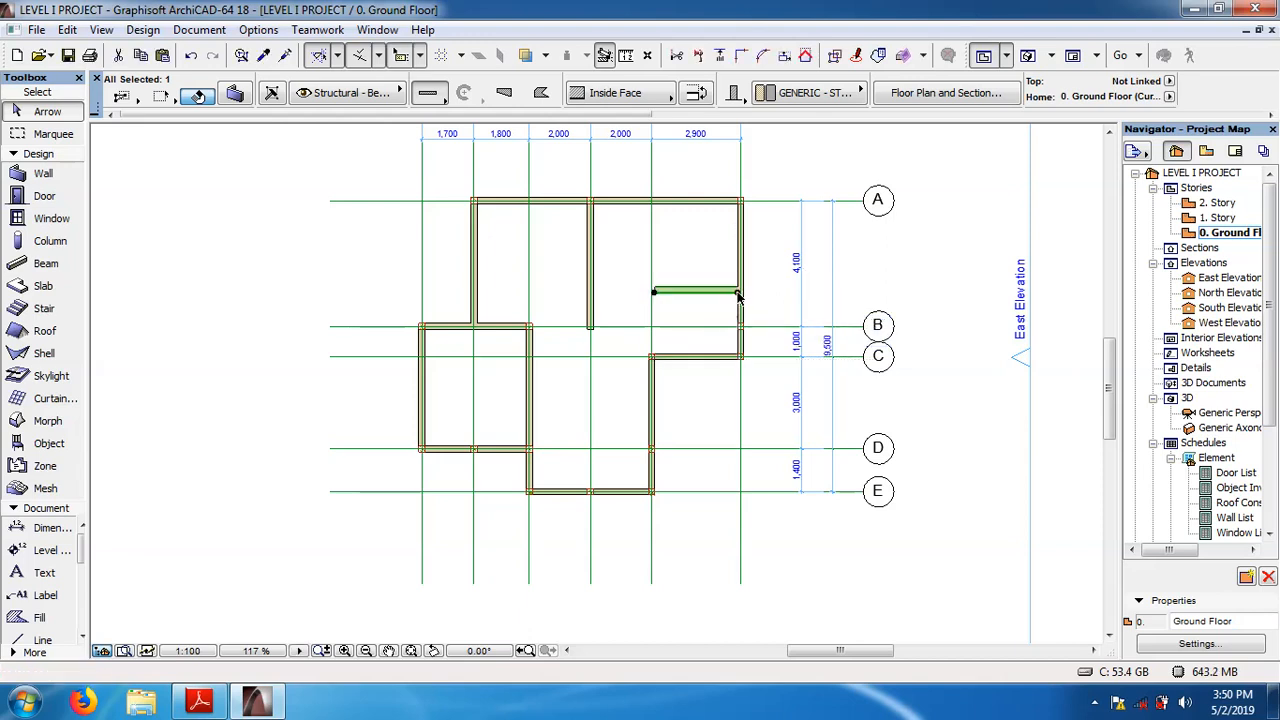
{"action": "left_click", "coordinate": [948, 235]}
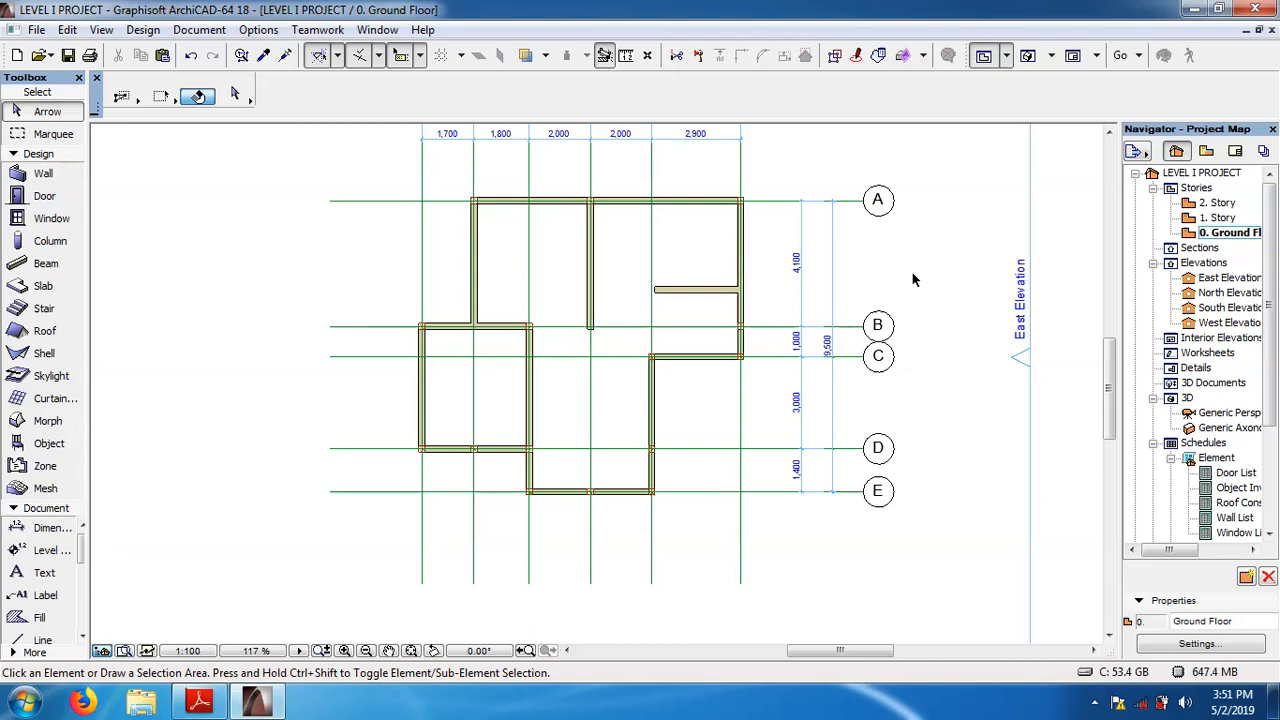
Delete the horizontal wall copy between grid lines A and B
{"action": "left_click", "coordinate": [720, 290]}
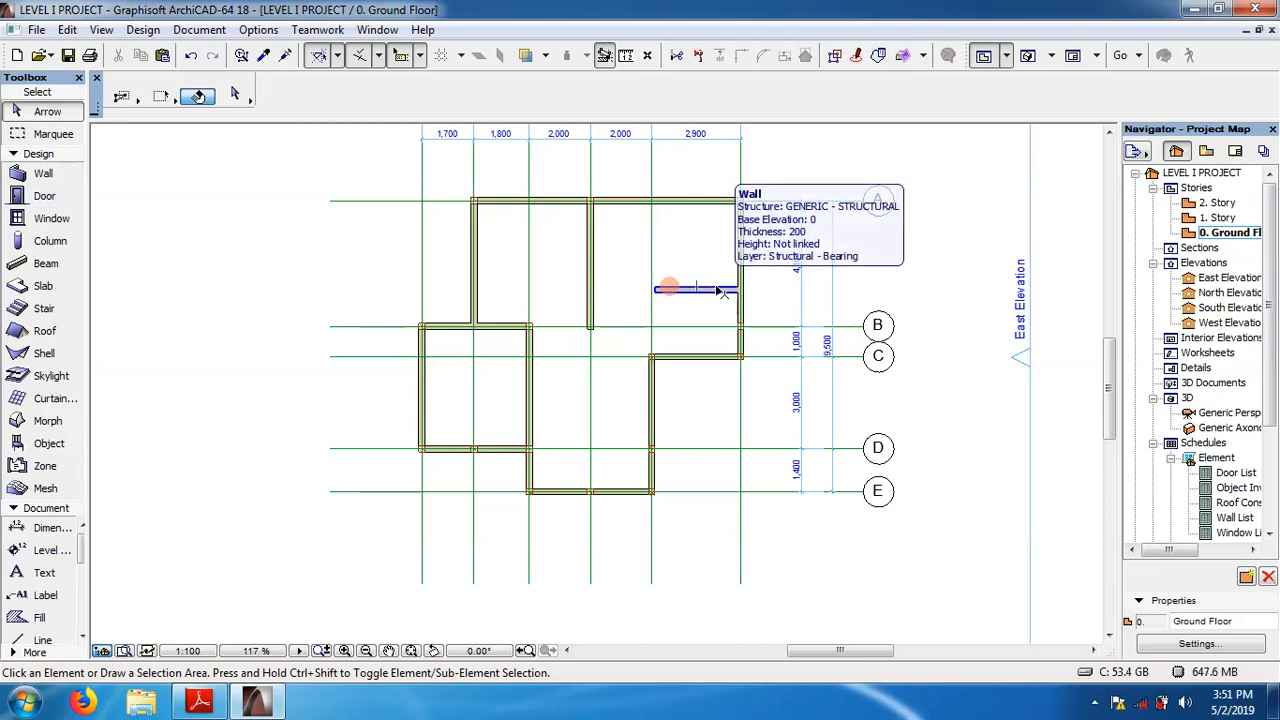
{"action": "left_click", "coordinate": [722, 291]}
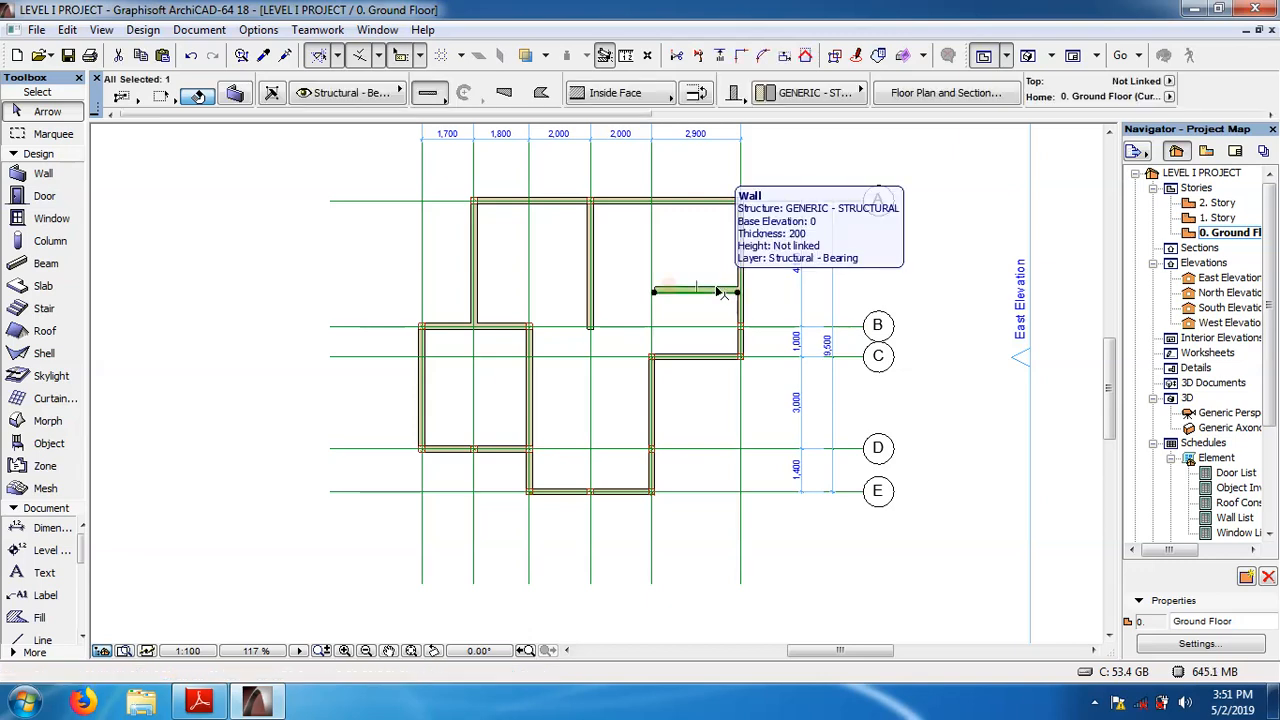
{"action": "left_click", "coordinate": [722, 292]}
{"action": "key", "text": "Delete"}
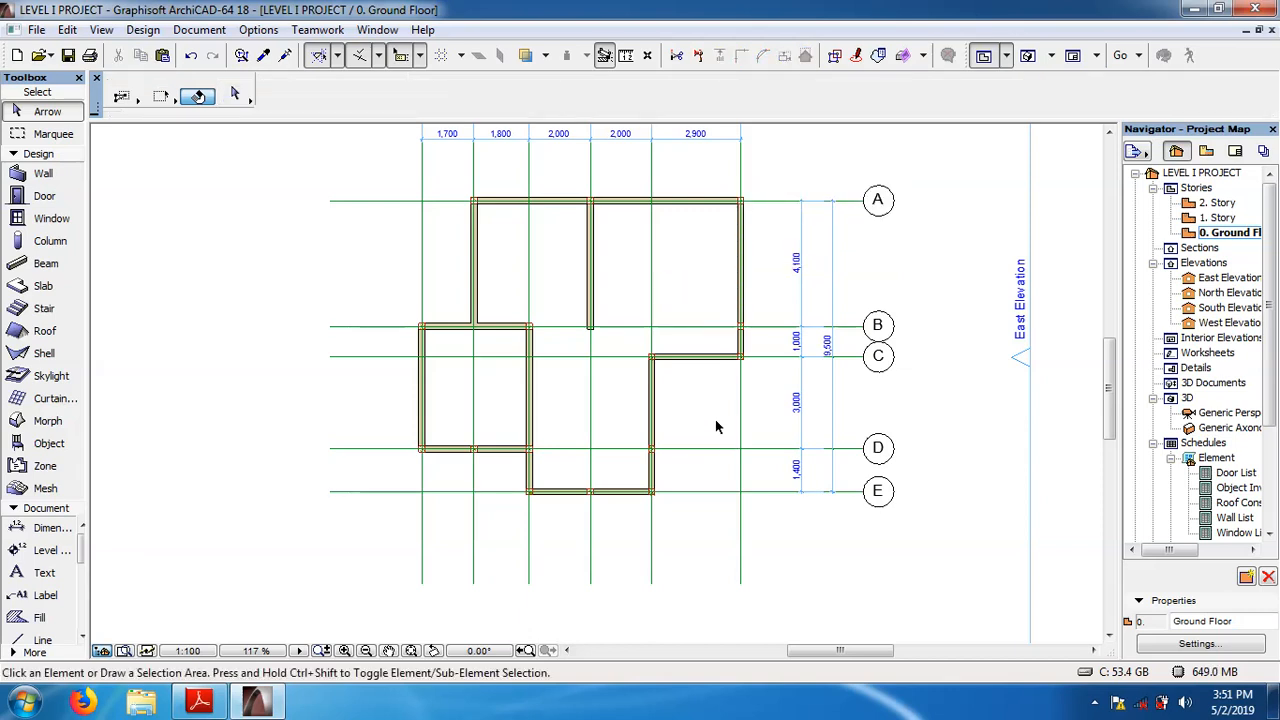
Drag a copy of the grid line C wall from its right endpoint to 2200 above the original at 90°
{"action": "left_click", "coordinate": [710, 363]}
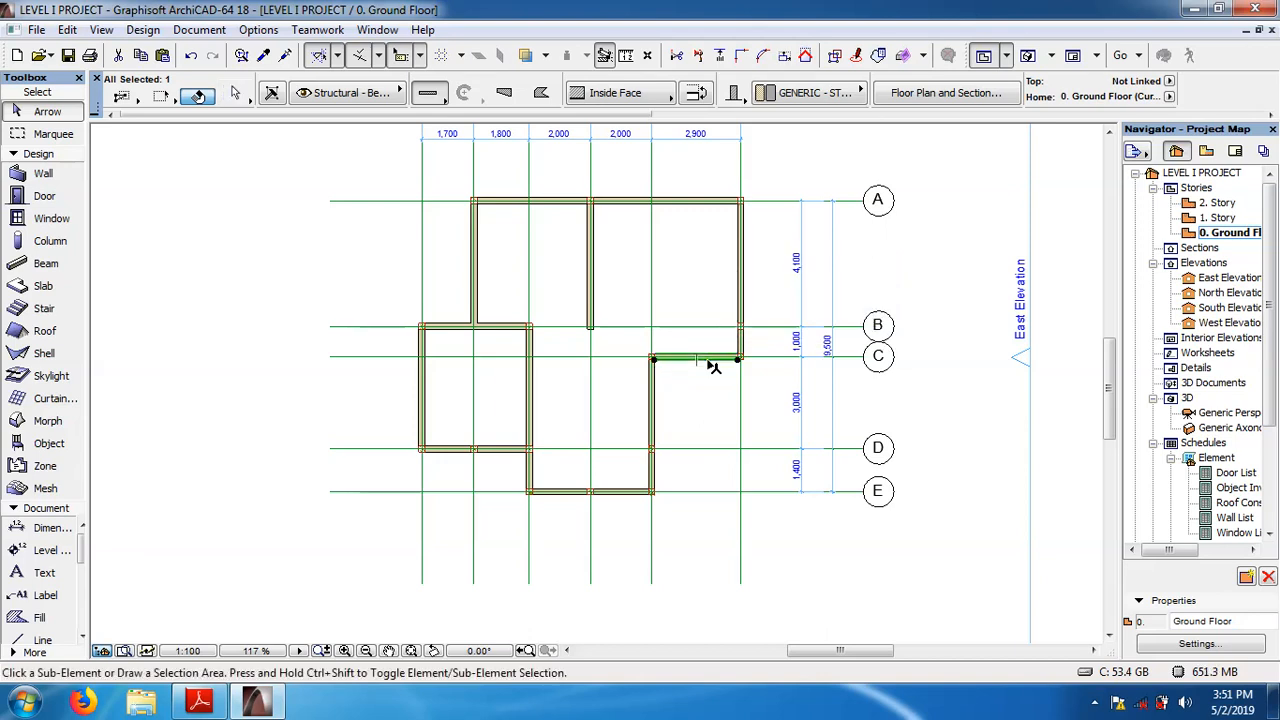
{"action": "key", "text": "ctrl+shift+d"}
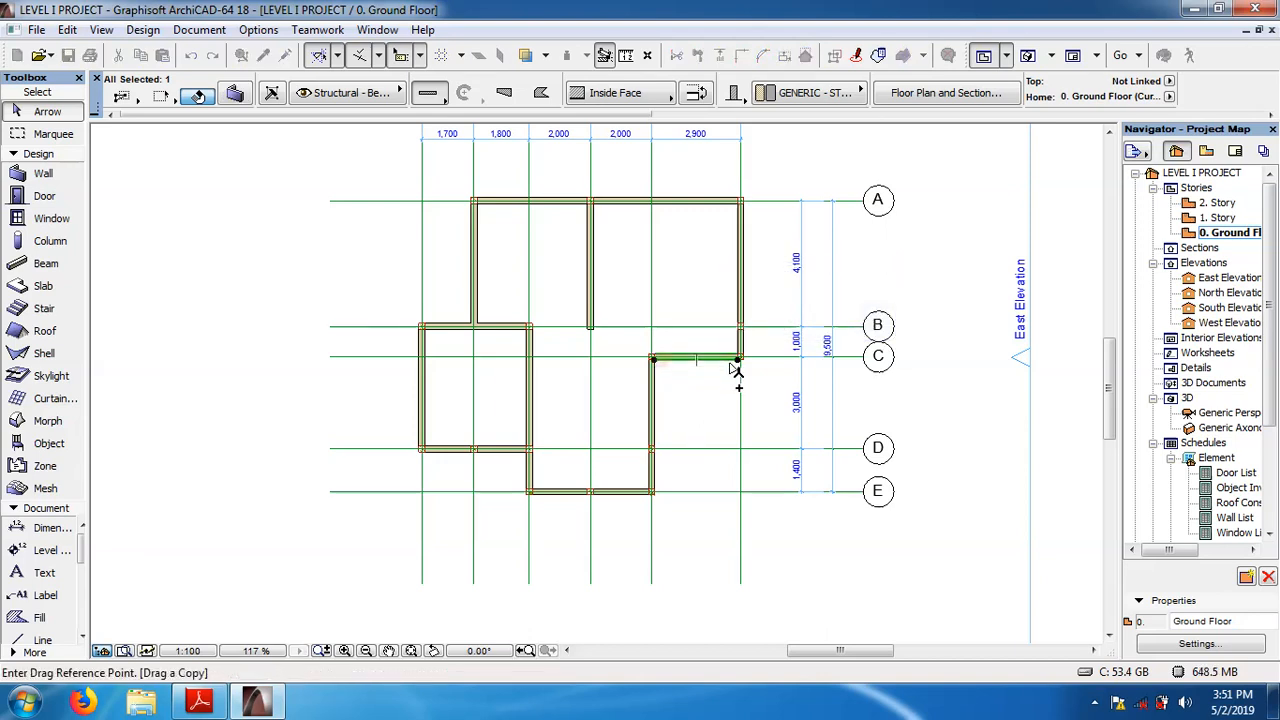
{"action": "left_click", "coordinate": [739, 360]}
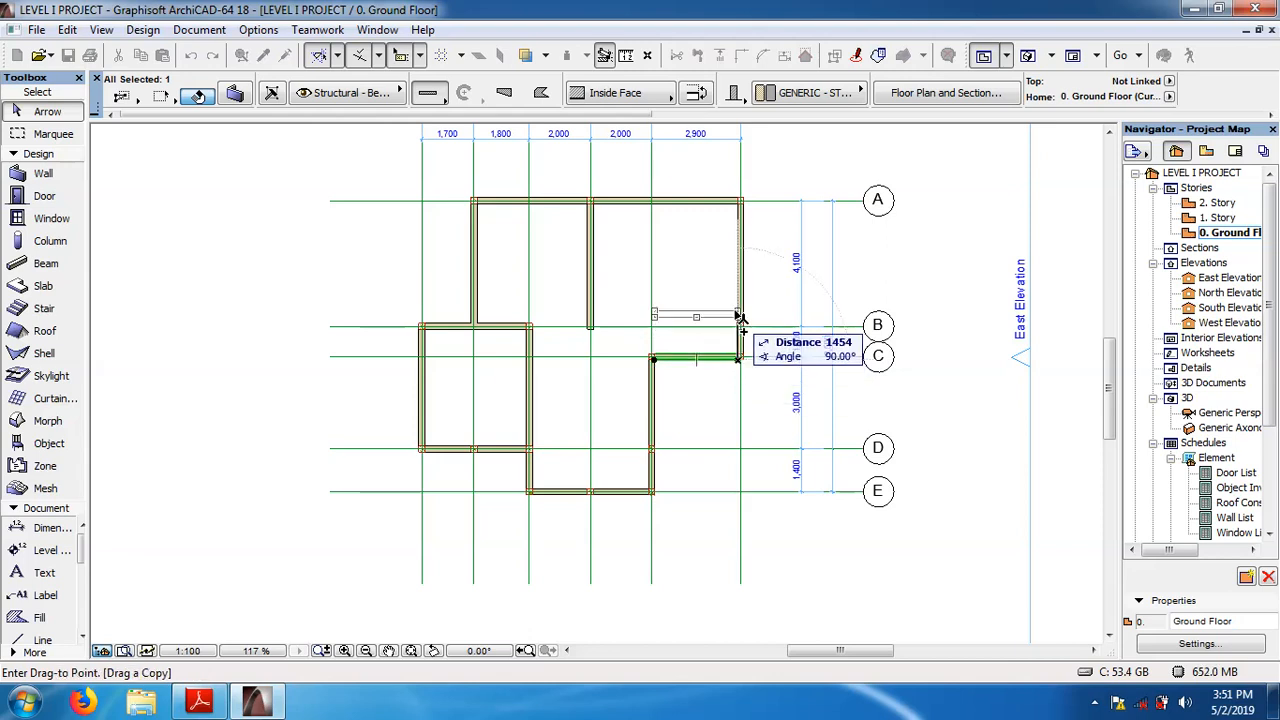
{"action": "type", "text": "2200"}
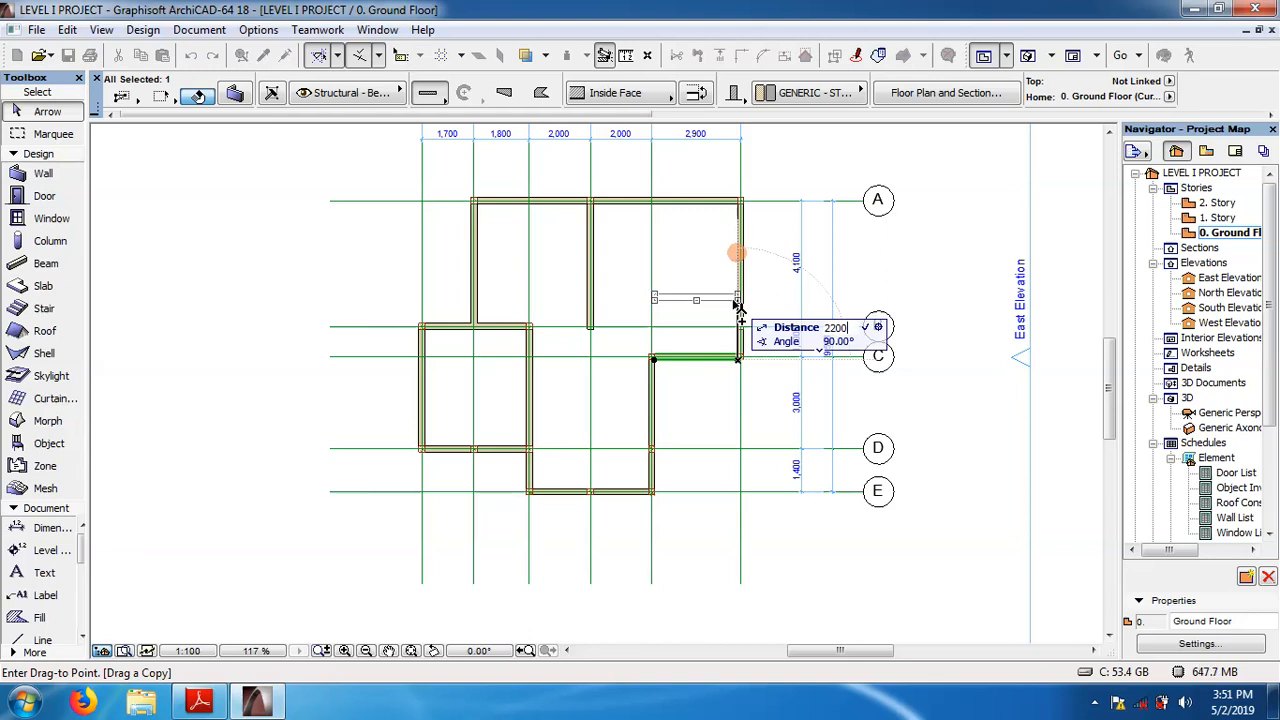
{"action": "key", "text": "Return"}
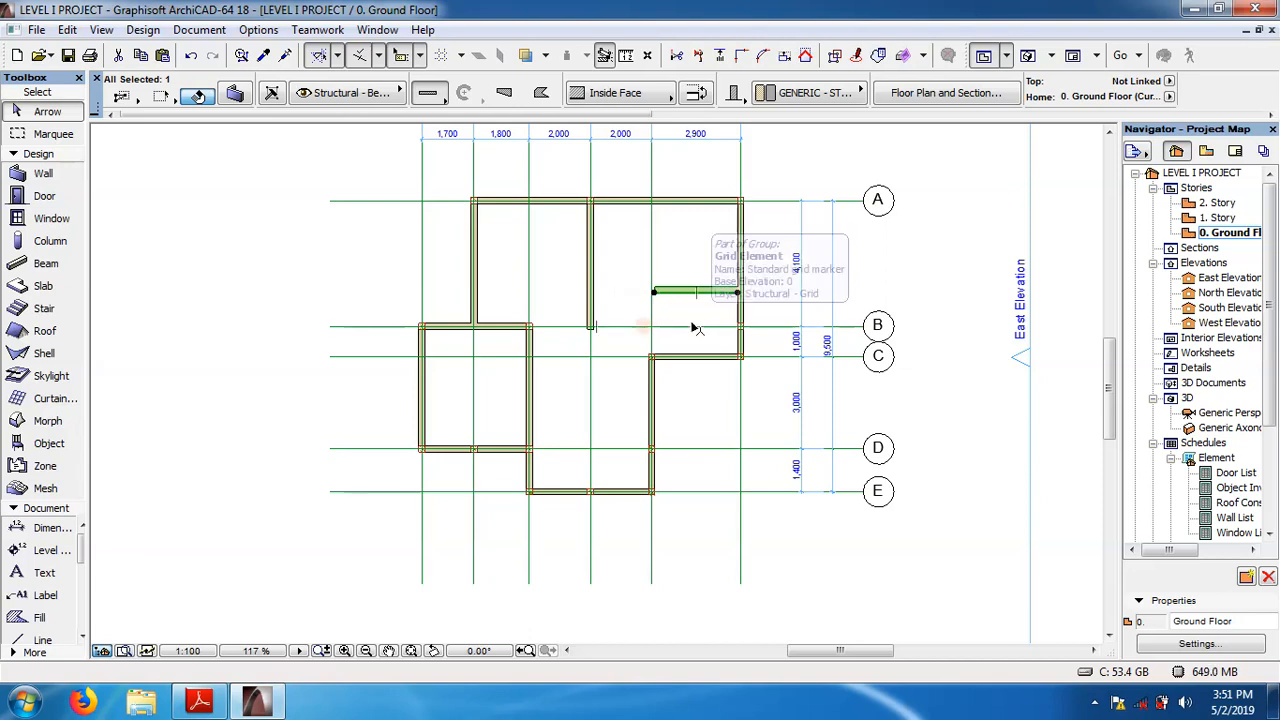
Check the floor plan in Adobe Reader and stretch the ArchiCAD partition between grid lines A and B to meet the central vertical partition
{"action": "left_click", "coordinate": [199, 702]}
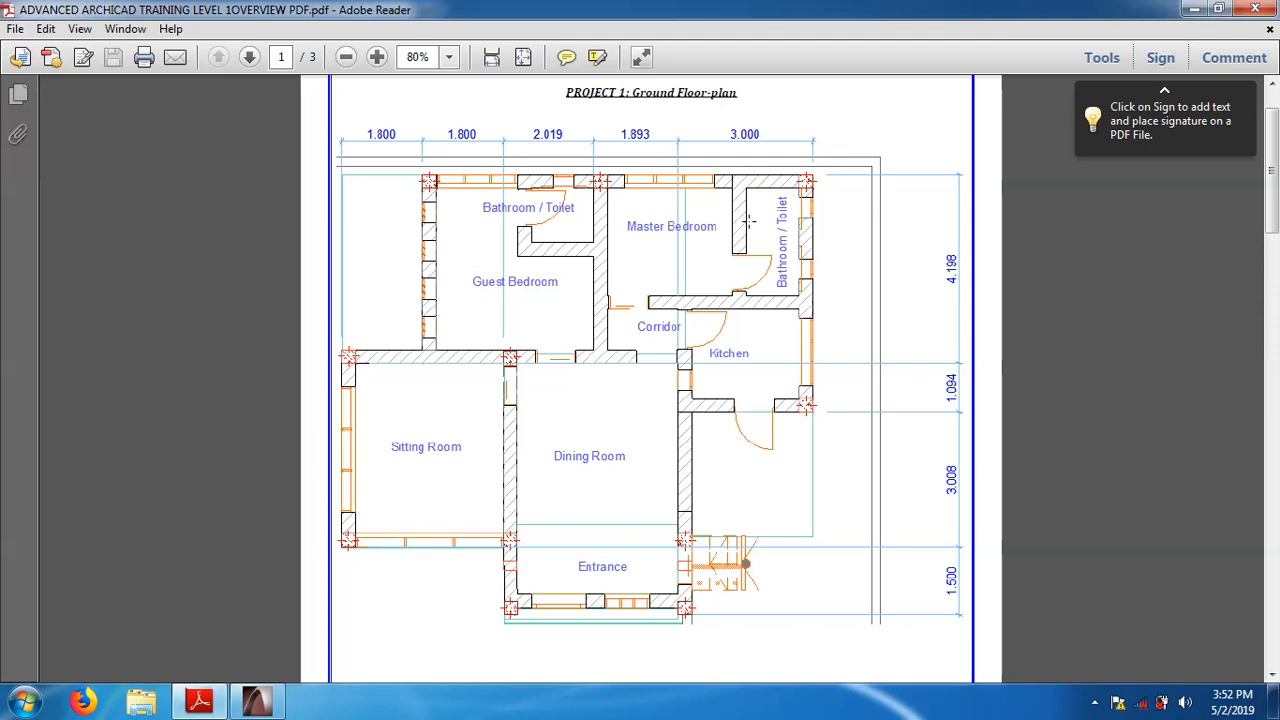
{"action": "left_click", "coordinate": [256, 701]}
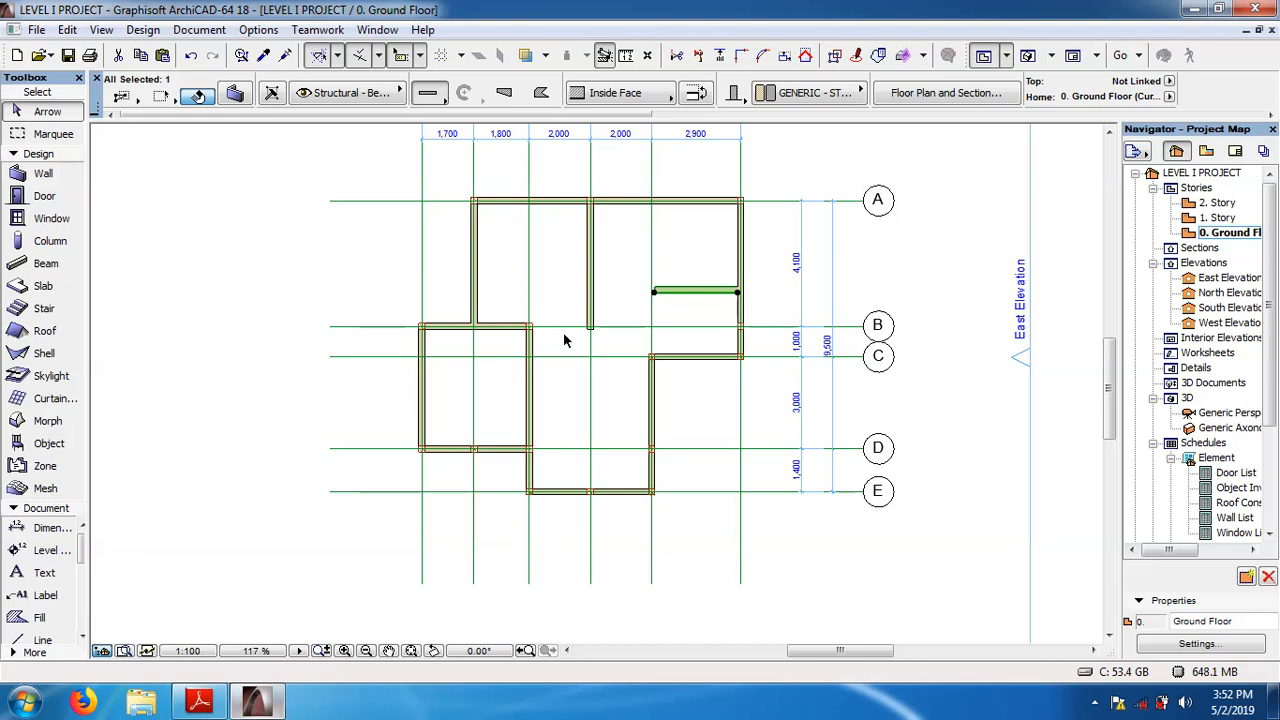
{"action": "left_click", "coordinate": [655, 292]}
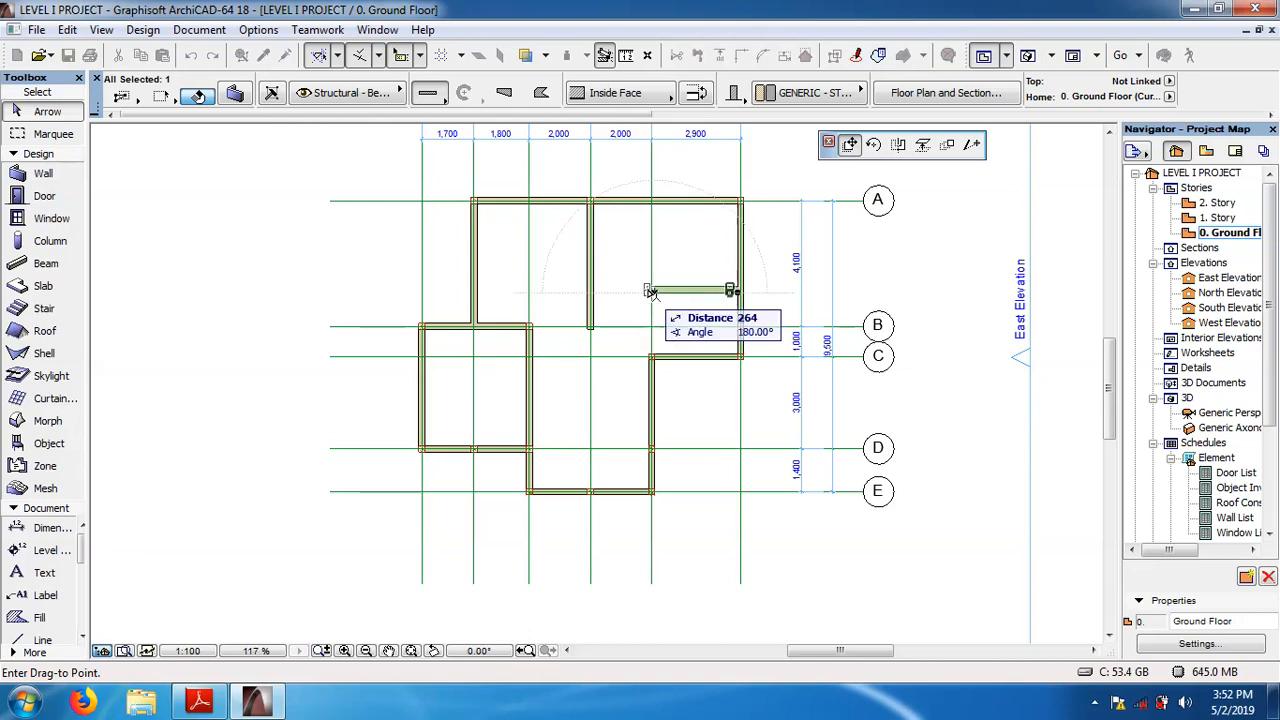
{"action": "left_click", "coordinate": [653, 291]}
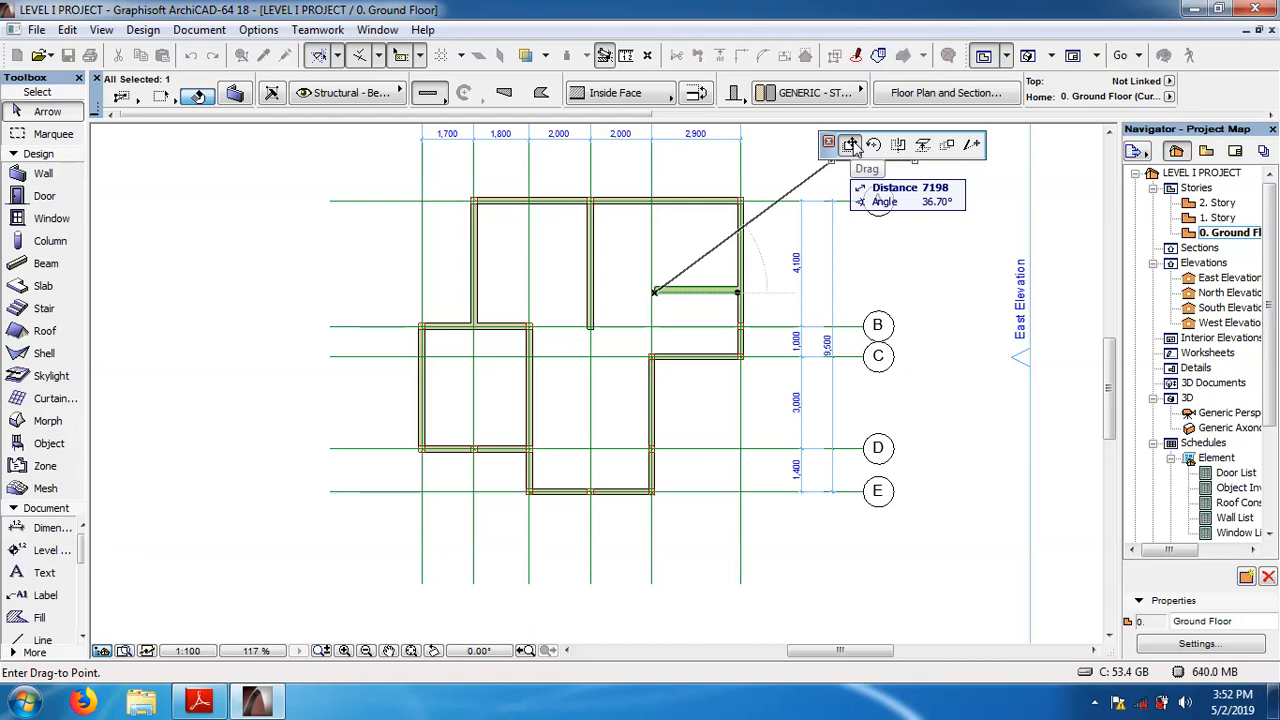
{"action": "left_click", "coordinate": [971, 147]}
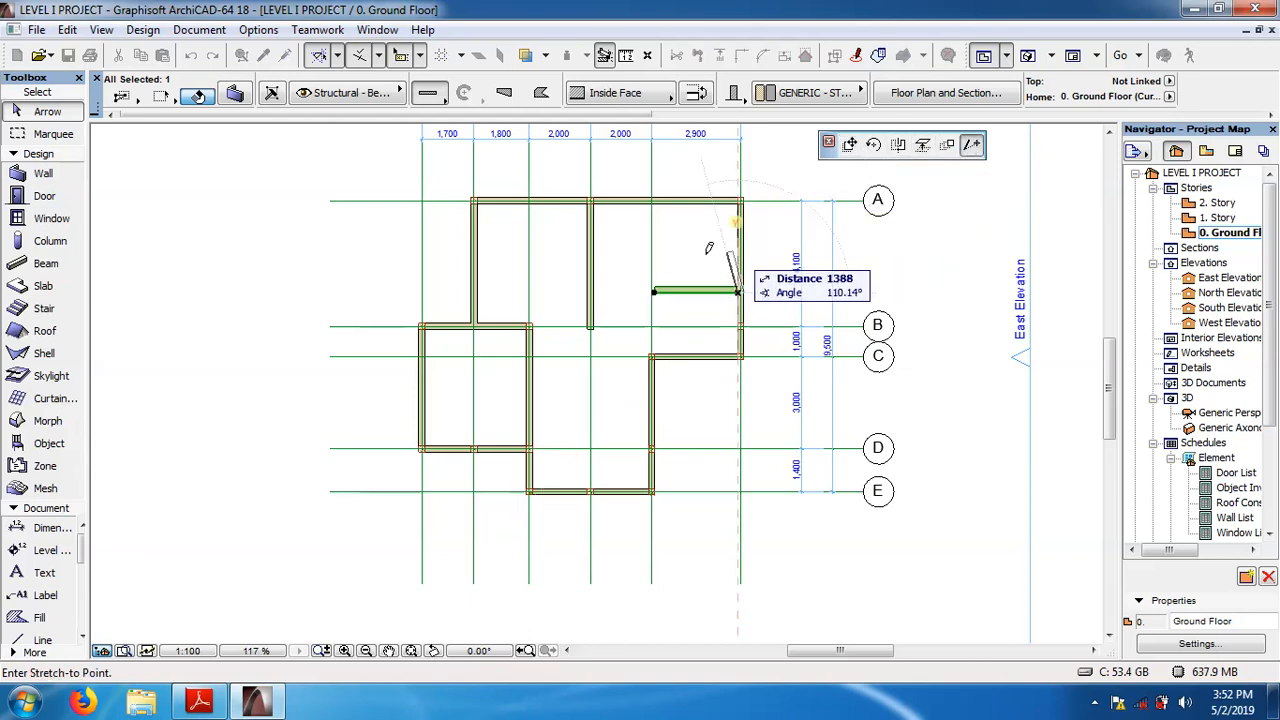
{"action": "left_click", "coordinate": [594, 290]}
{"action": "key", "text": "Escape"}
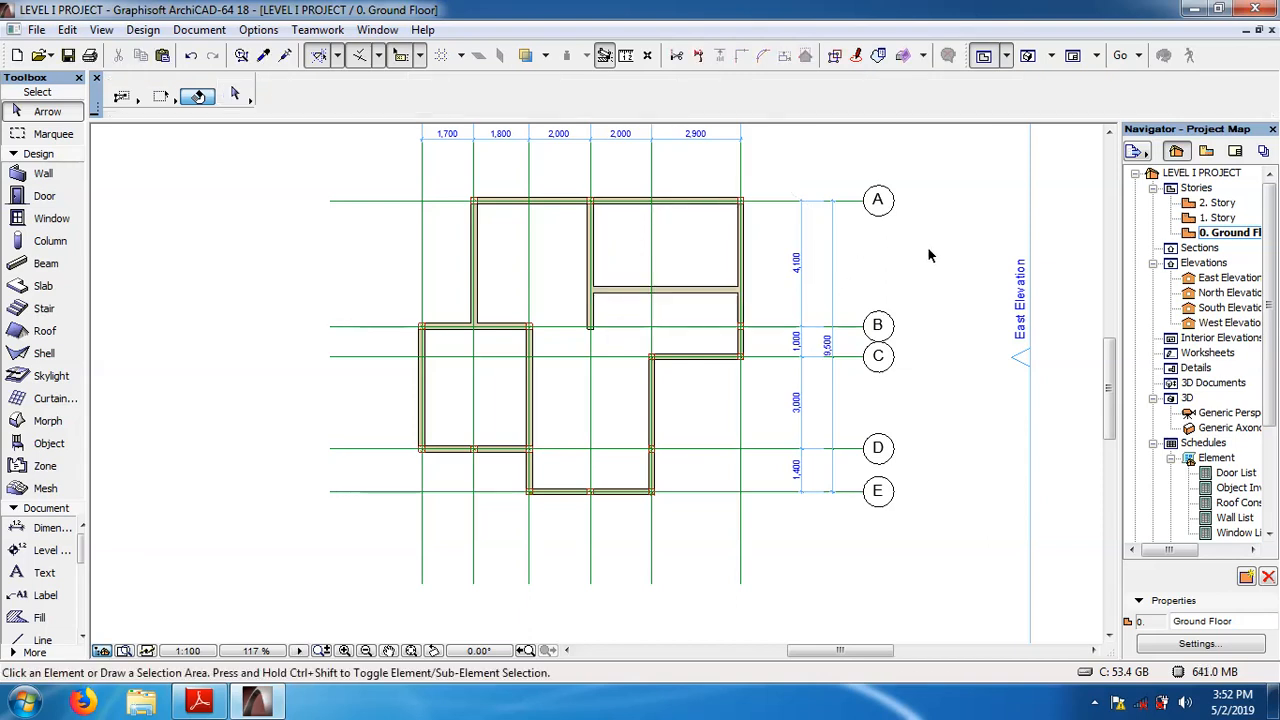
Copy the east exterior wall between grid lines A and B 1200 inward at 180° from its upper endpoint
{"action": "left_click", "coordinate": [741, 222]}
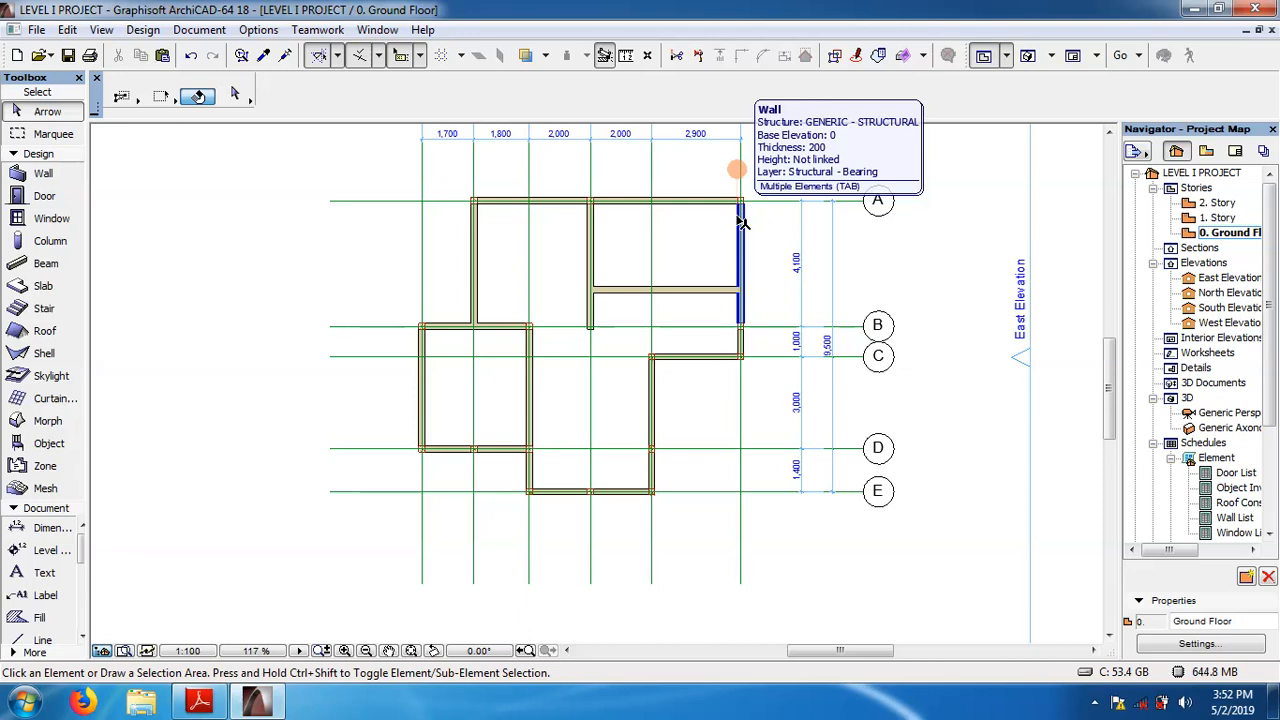
{"action": "key", "text": "Escape"}
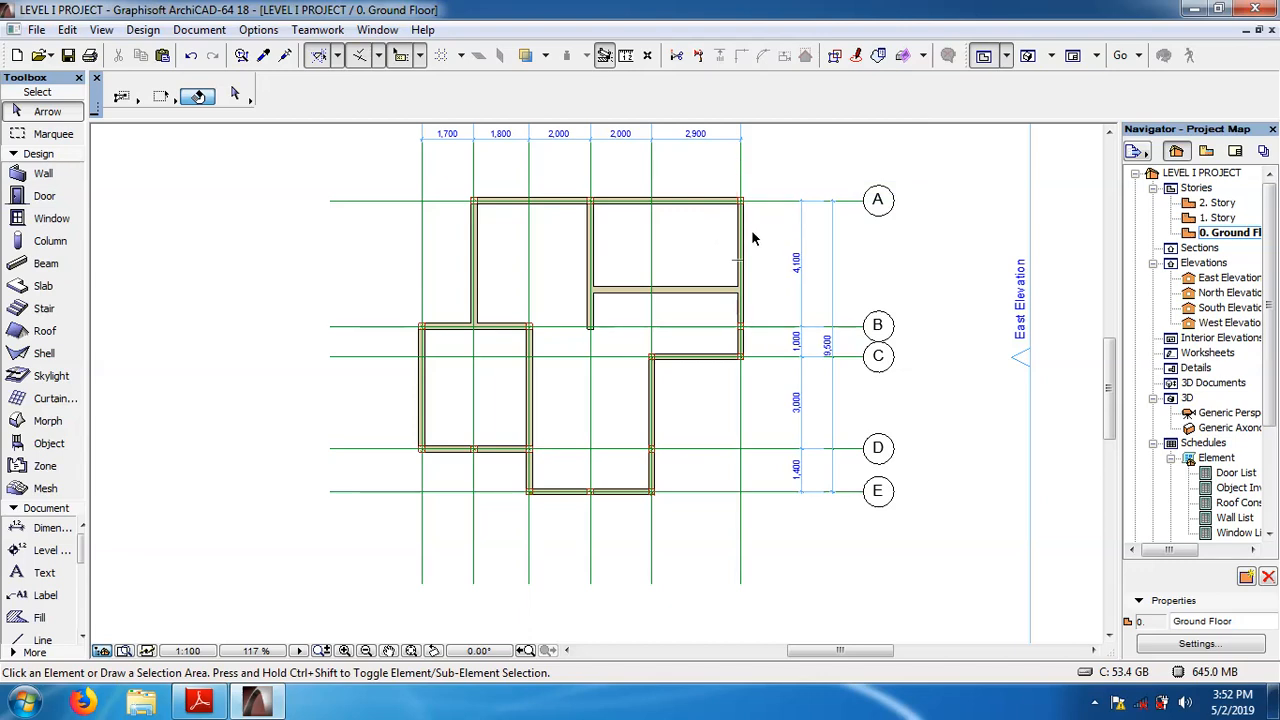
{"action": "mouse_move", "coordinate": [749, 237]}
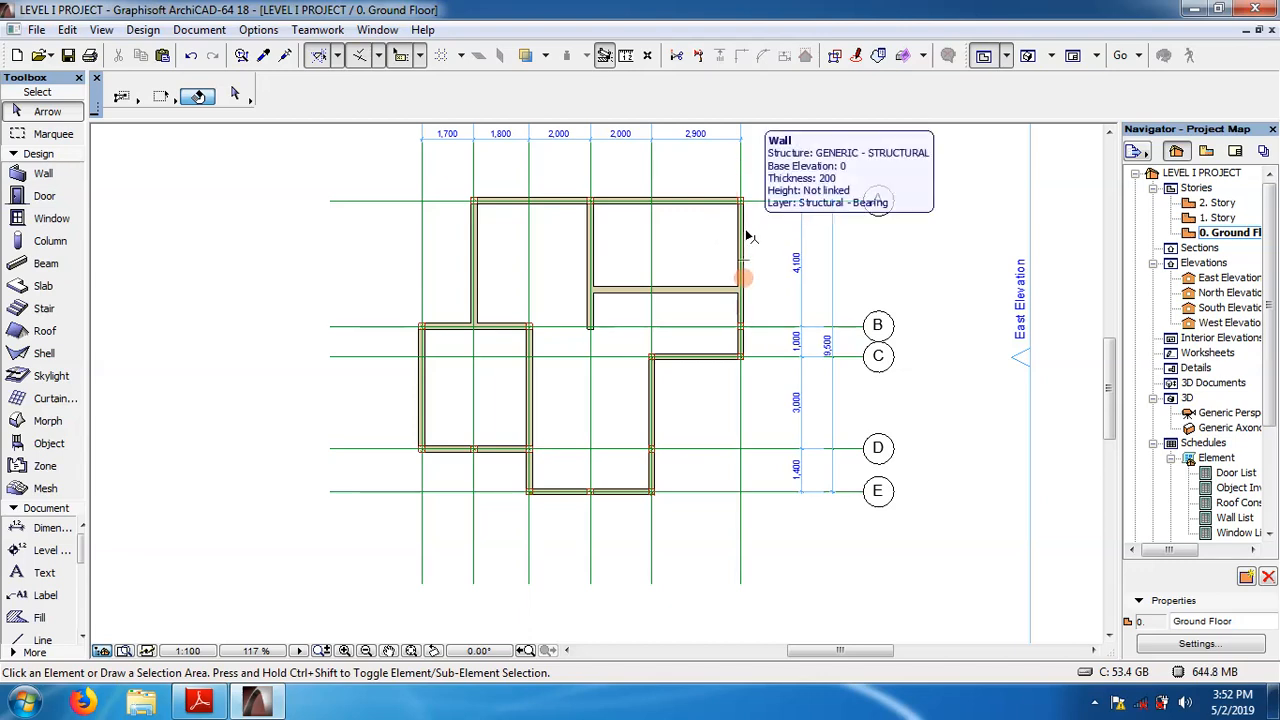
{"action": "left_click", "coordinate": [749, 237]}
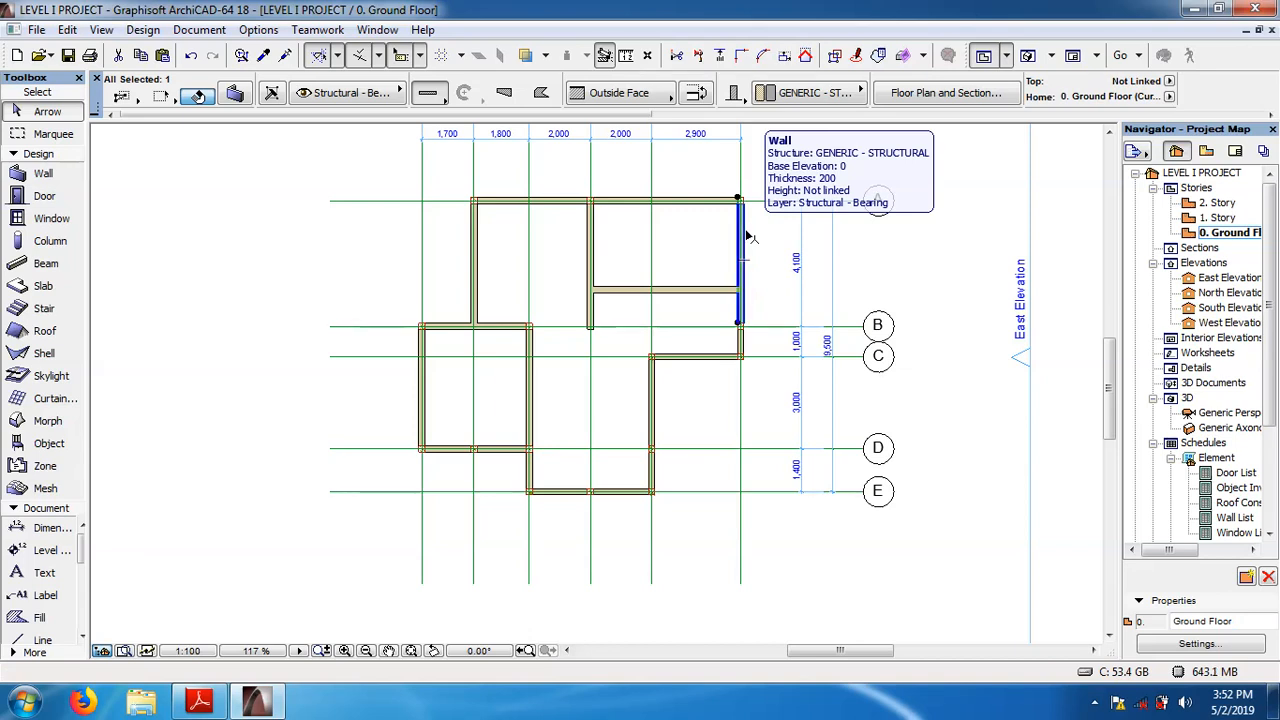
{"action": "key", "text": "ctrl+shift+d"}
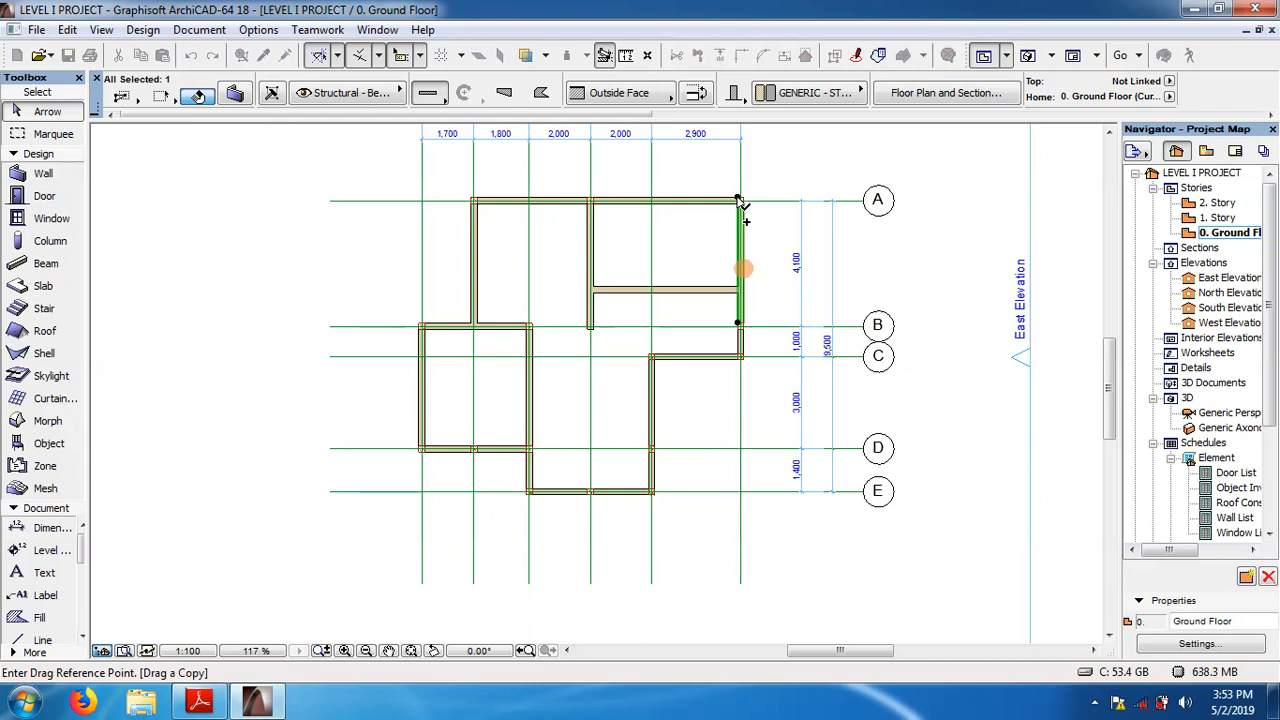
{"action": "left_click", "coordinate": [737, 198]}
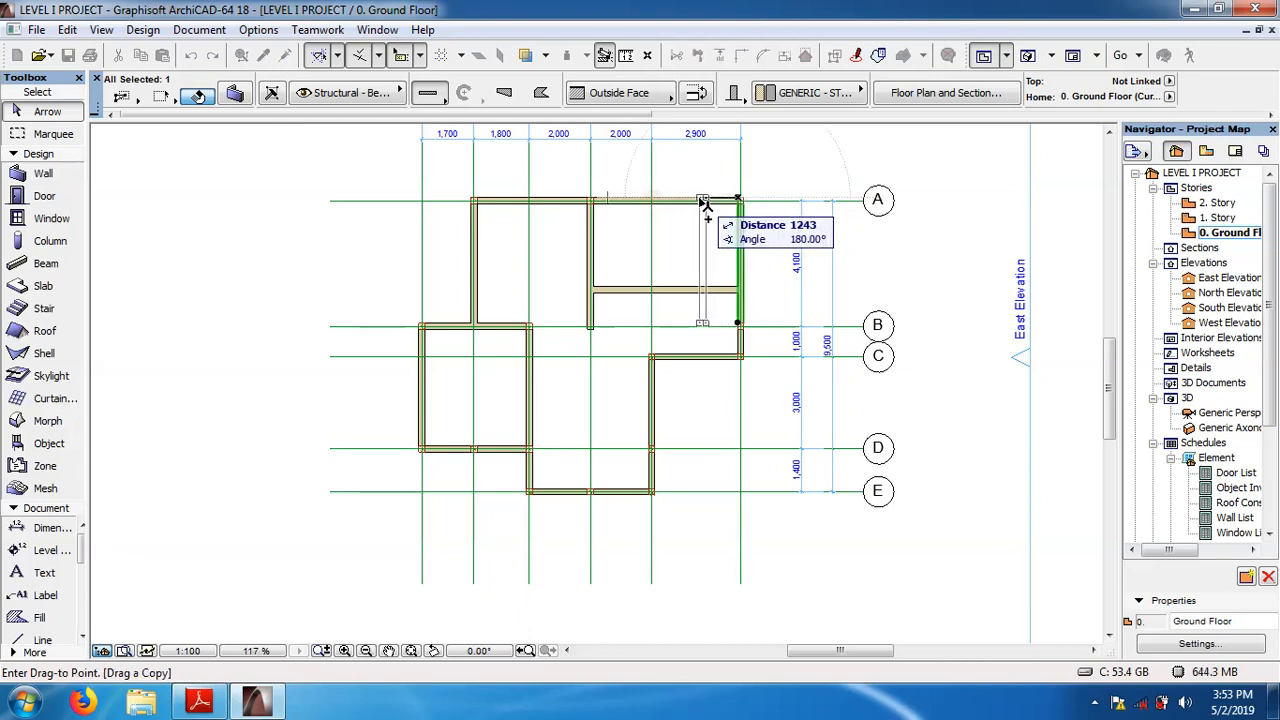
{"action": "type", "text": "1200"}
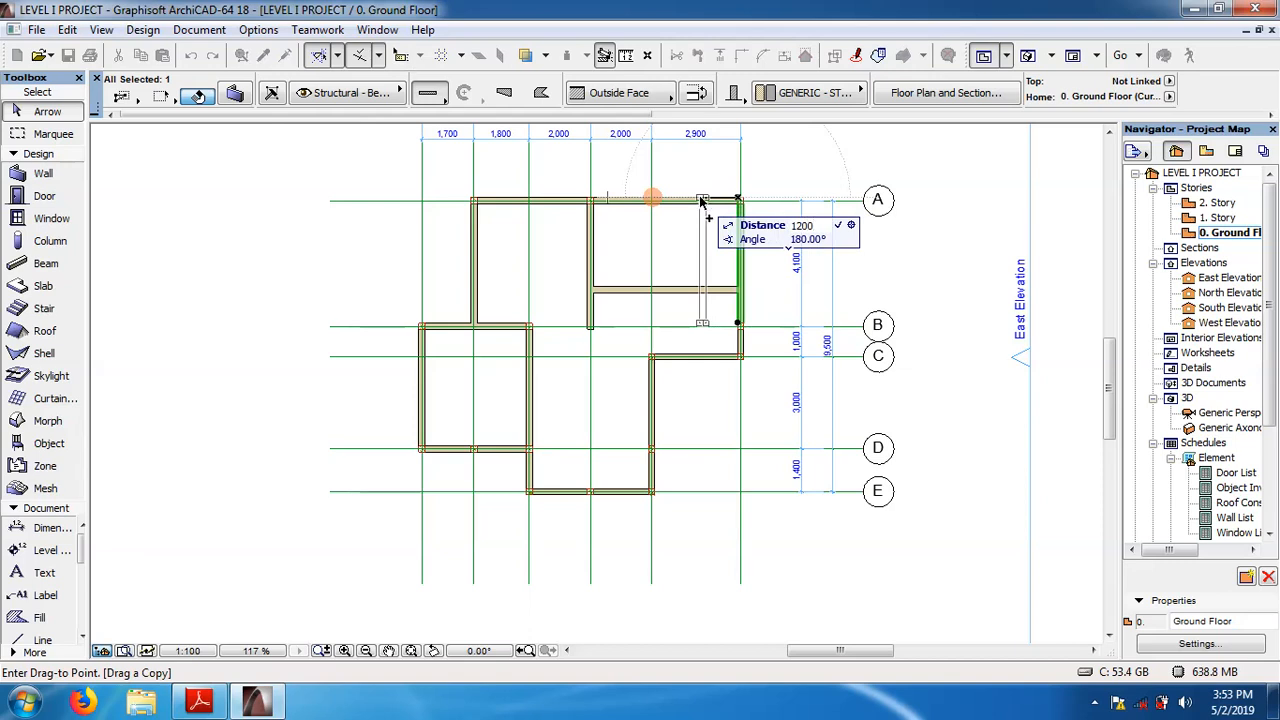
{"action": "key", "text": "Return"}
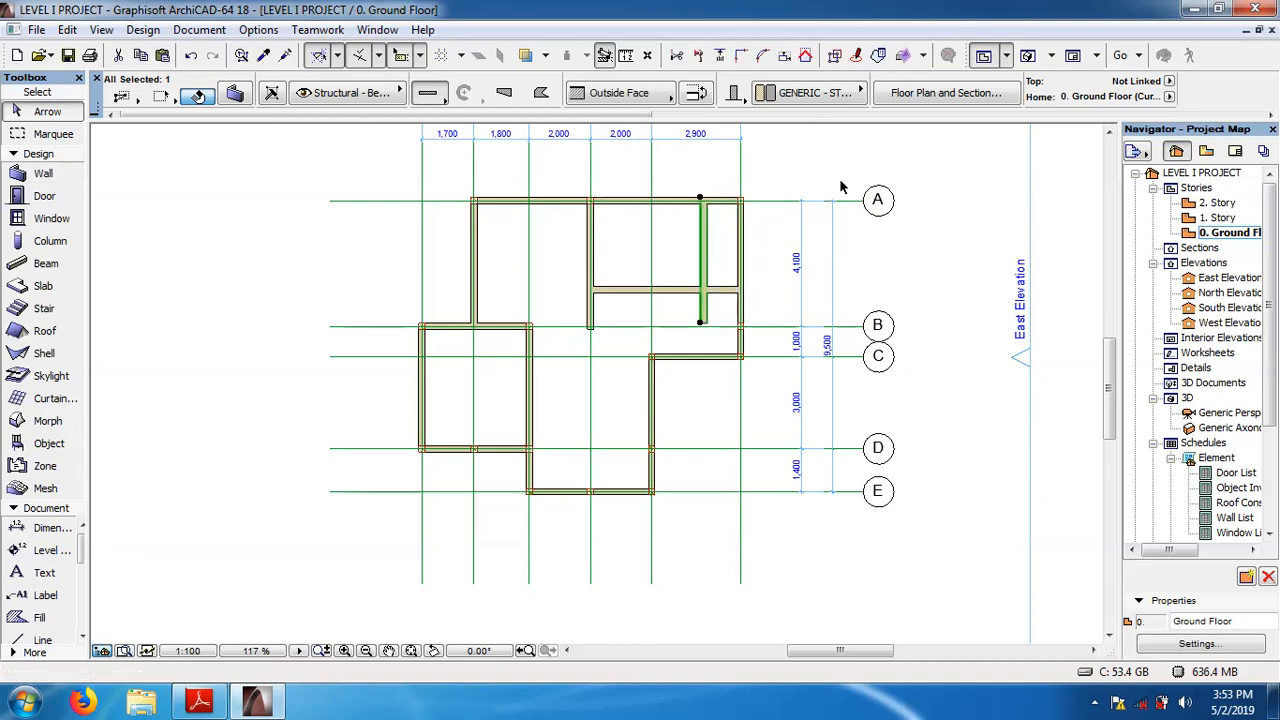
{"action": "left_click", "coordinate": [808, 171]}
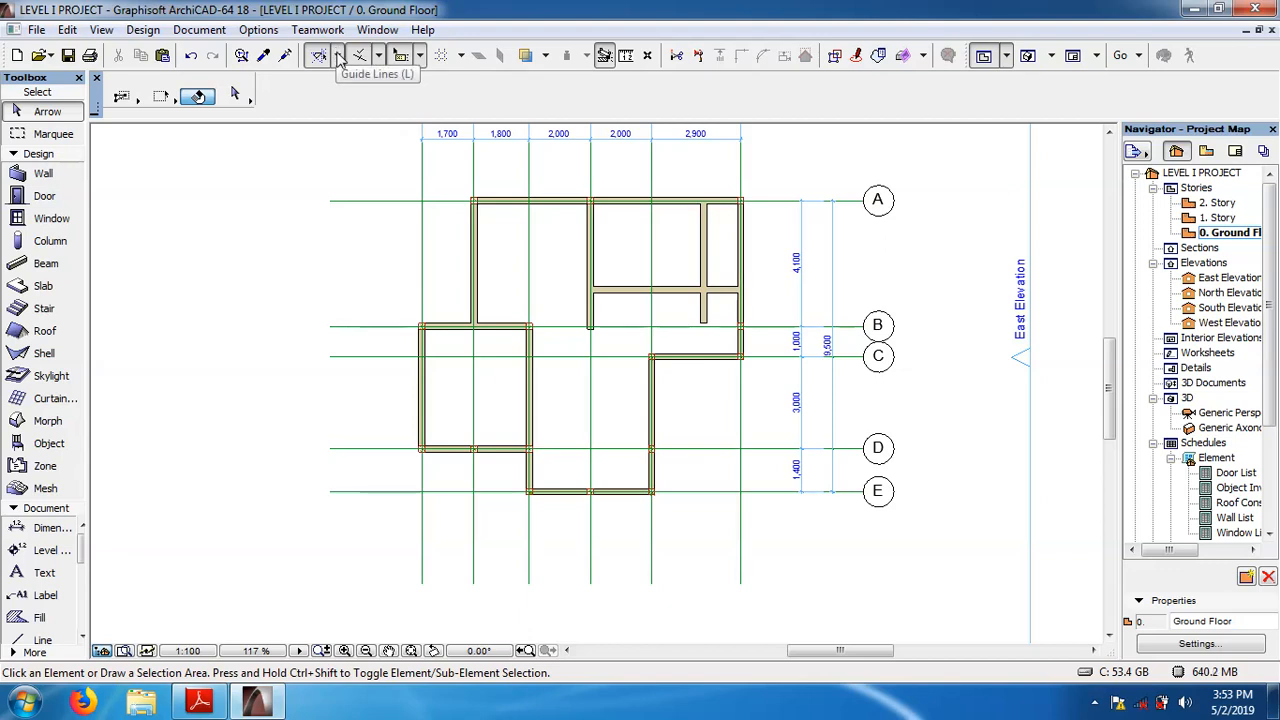
Draw a horizontal guide line segment from the new partition to the east exterior wall to check the clear width between them
{"action": "left_click", "coordinate": [339, 57]}
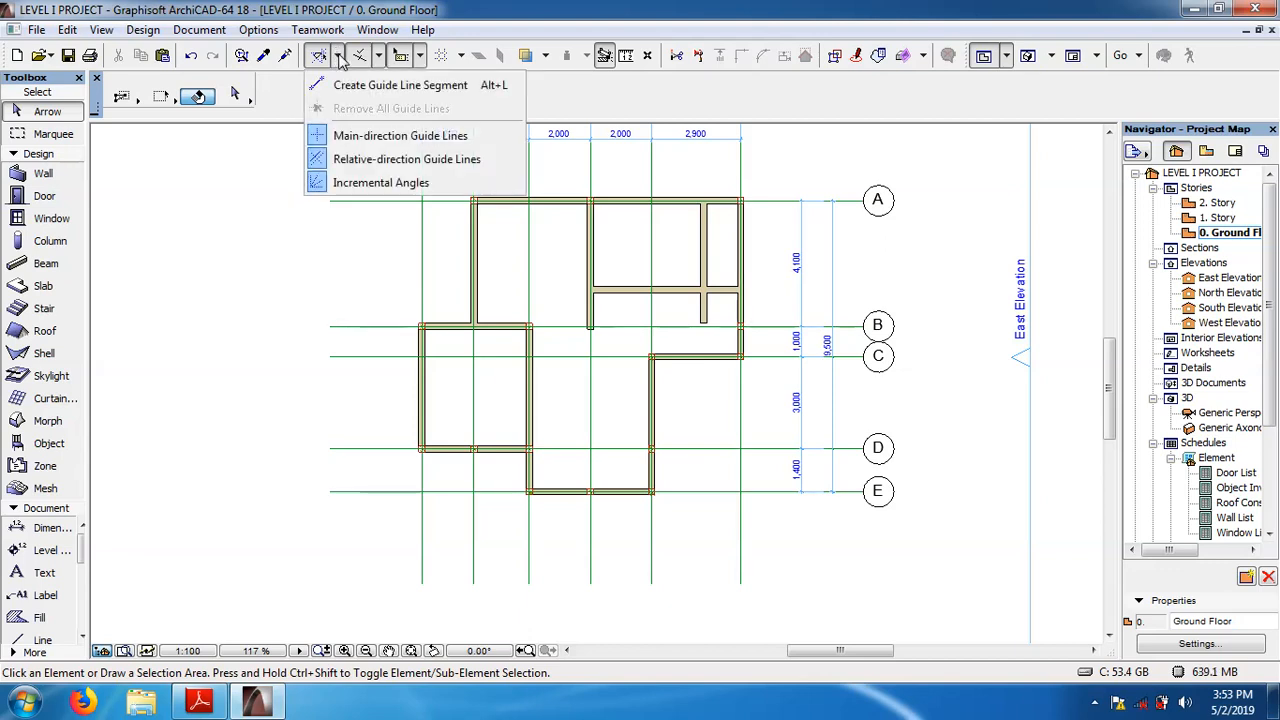
{"action": "left_click", "coordinate": [354, 87]}
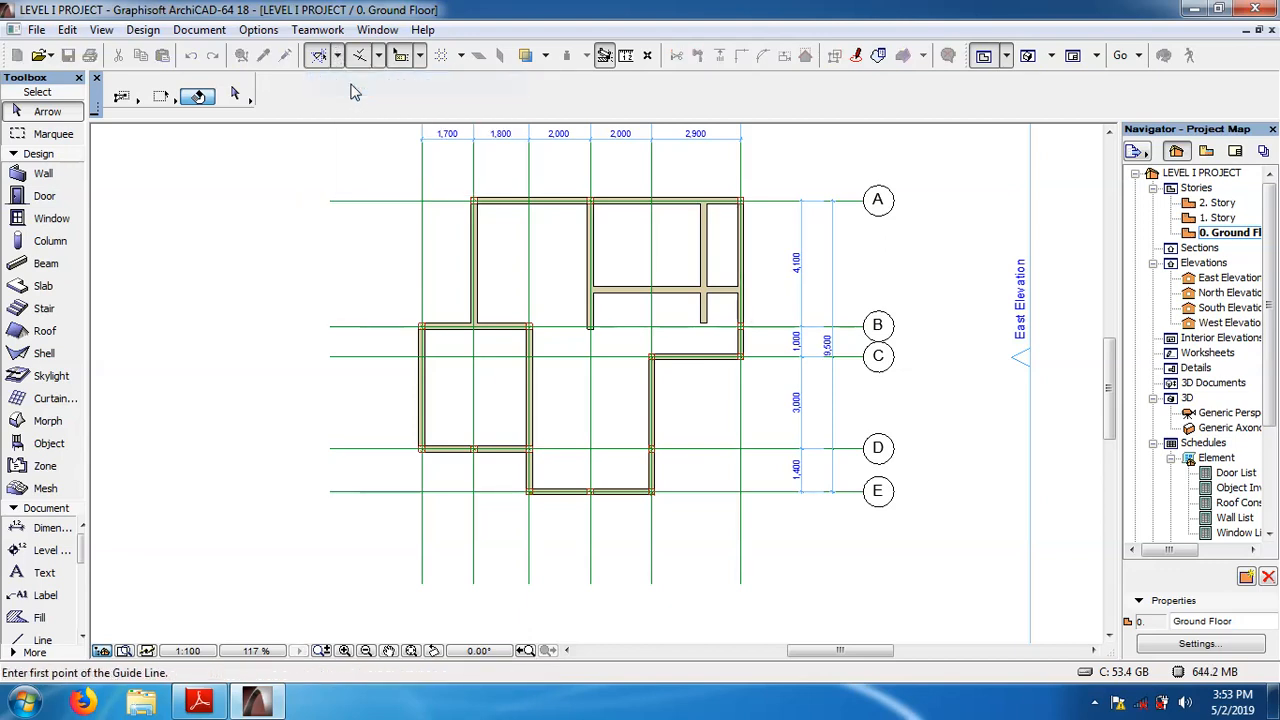
{"action": "left_click", "coordinate": [704, 254]}
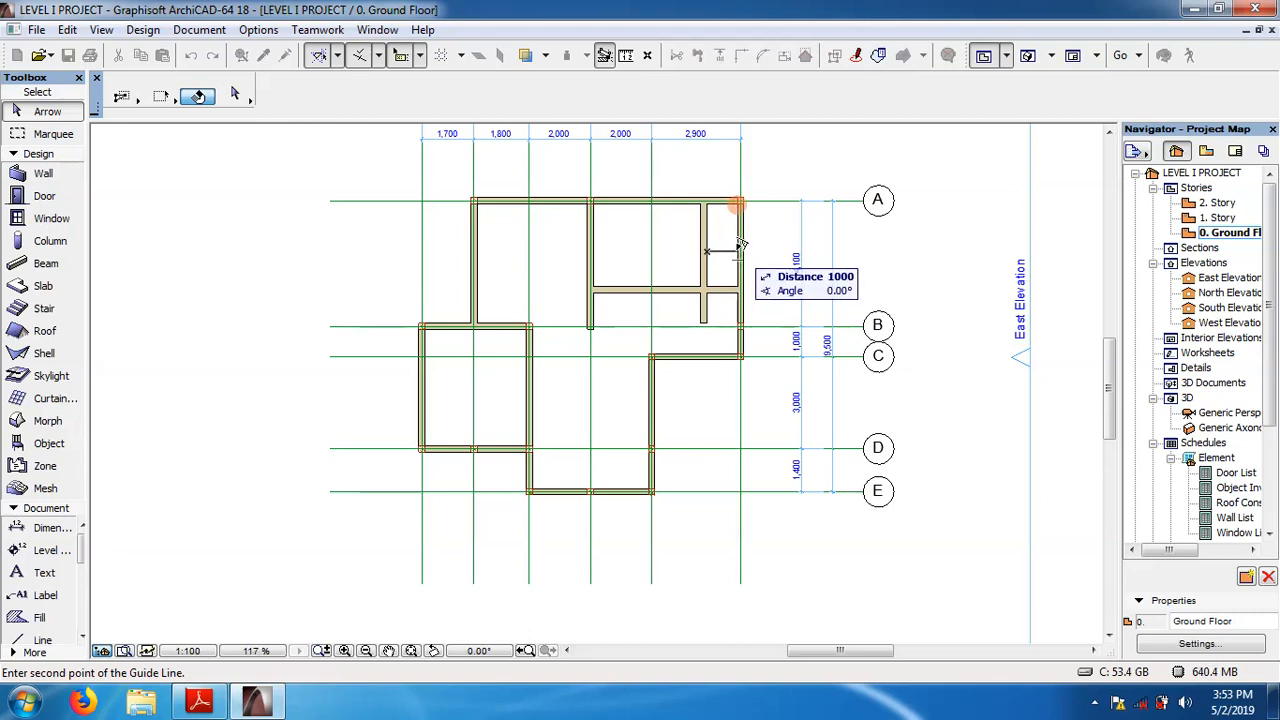
{"action": "left_click", "coordinate": [740, 243]}
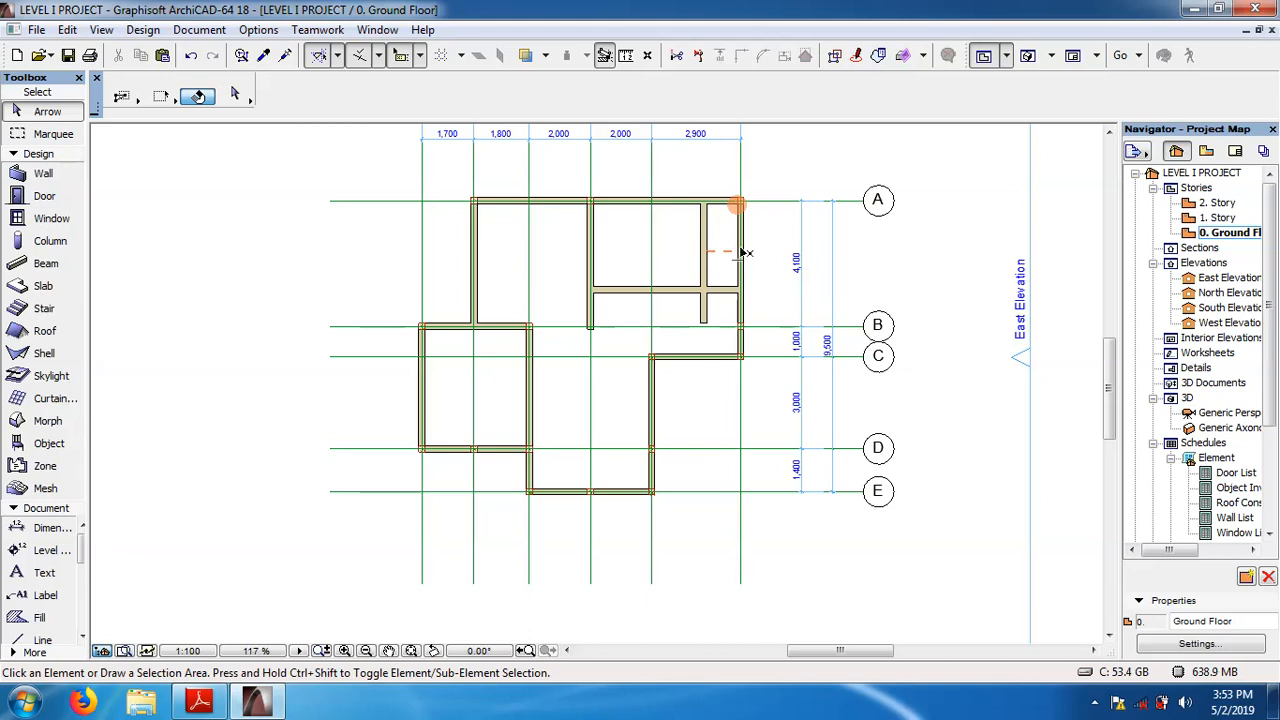
Shorten the new vertical partition's lower end to the horizontal partition between grid lines A and B
{"action": "left_click", "coordinate": [706, 321]}
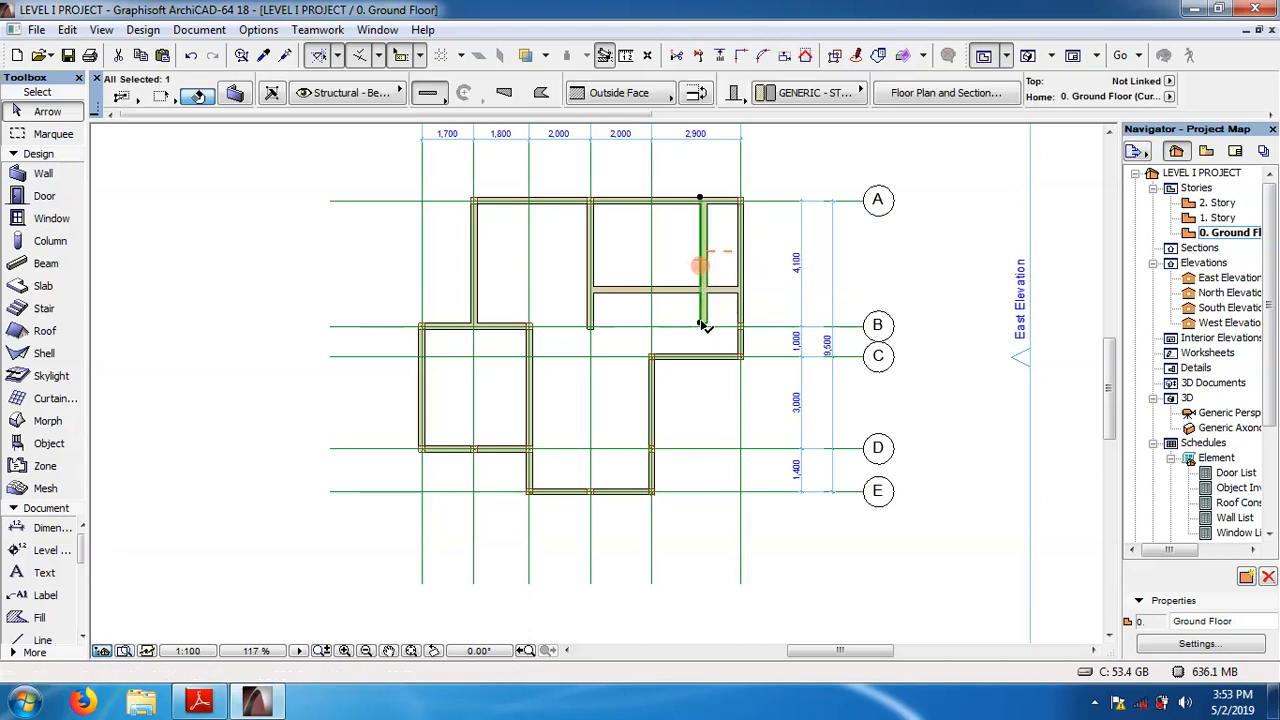
{"action": "left_click", "coordinate": [700, 323]}
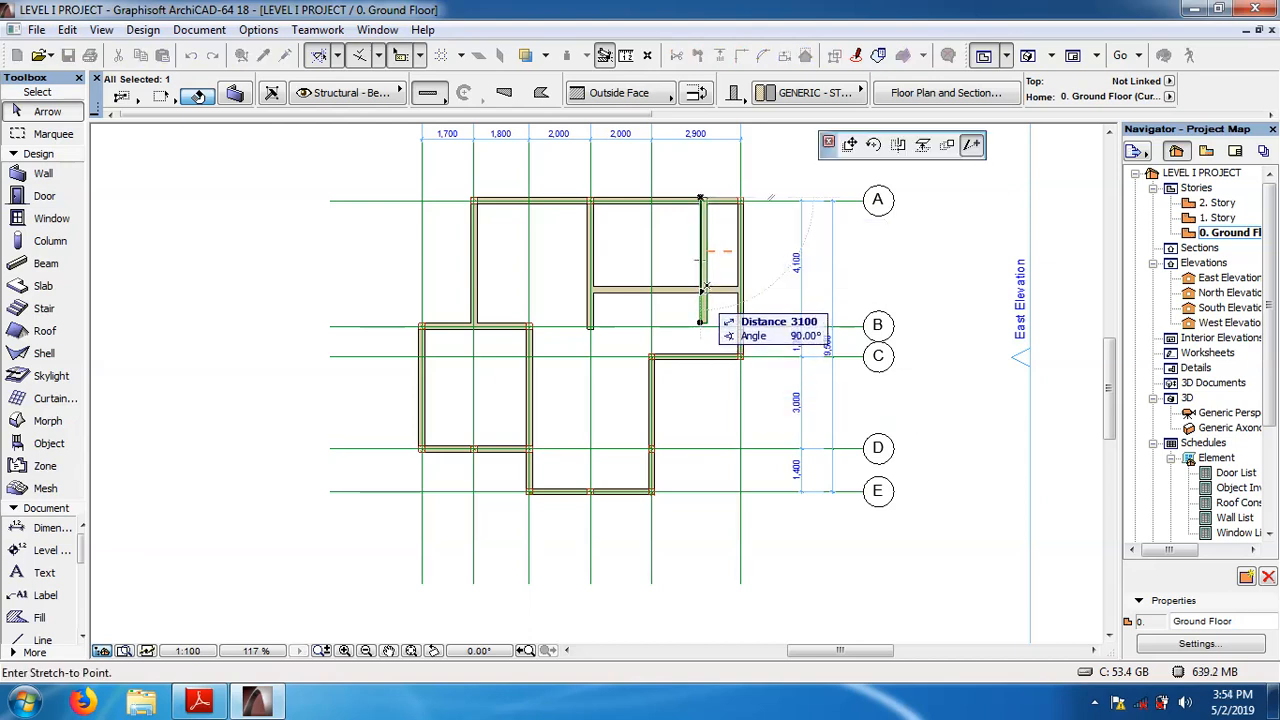
{"action": "left_click", "coordinate": [704, 288]}
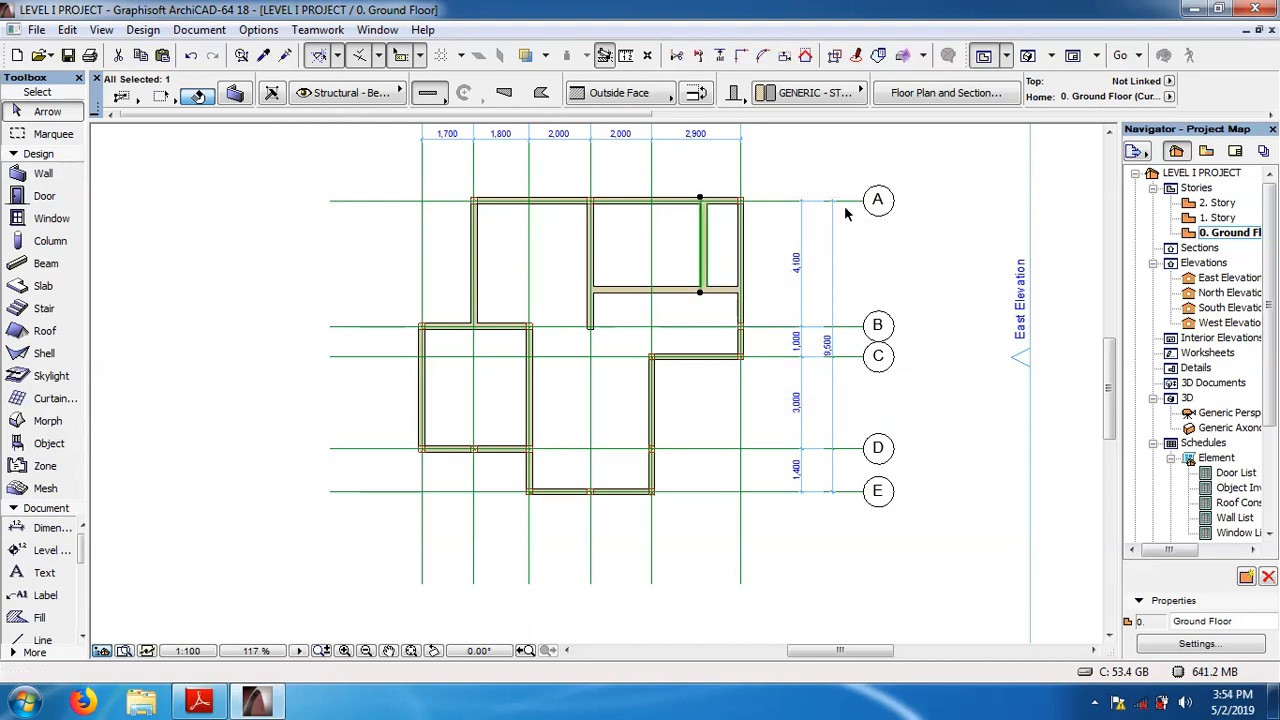
{"action": "left_click", "coordinate": [932, 199]}
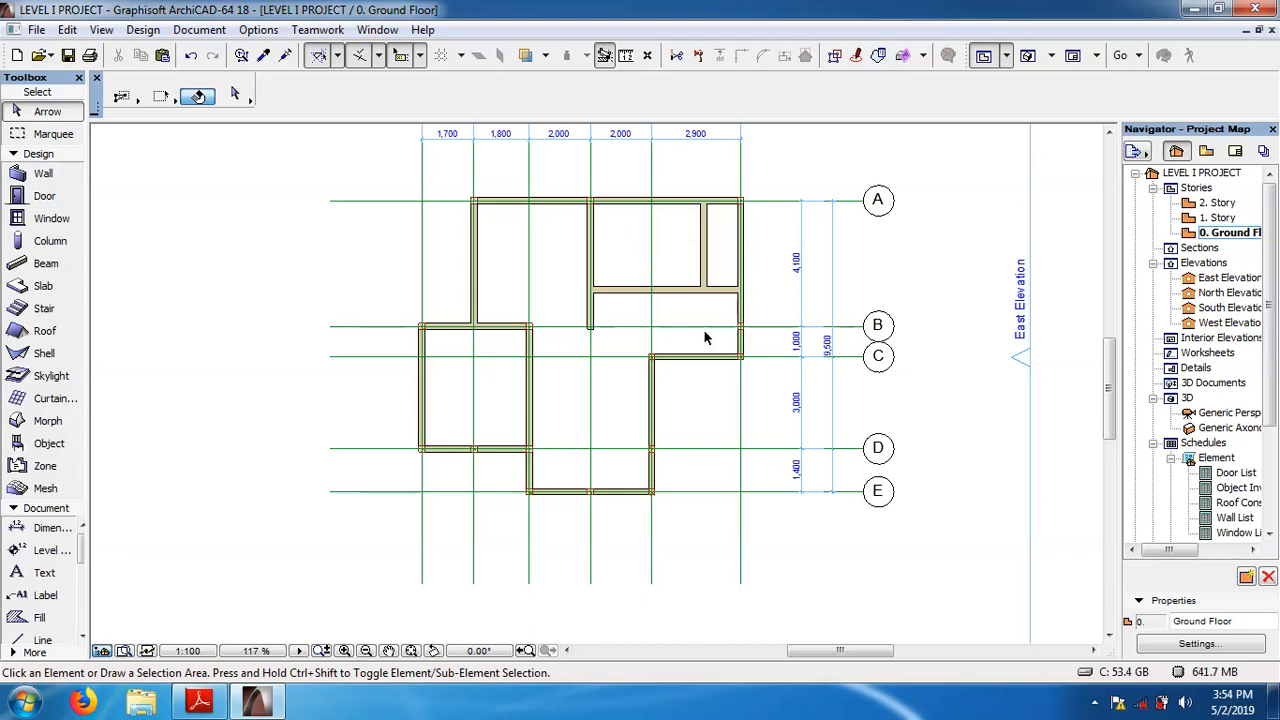
Stretch the upper end of the vertical wall between grid lines C and D up to the horizontal partition above grid line B
{"action": "left_click", "coordinate": [657, 400]}
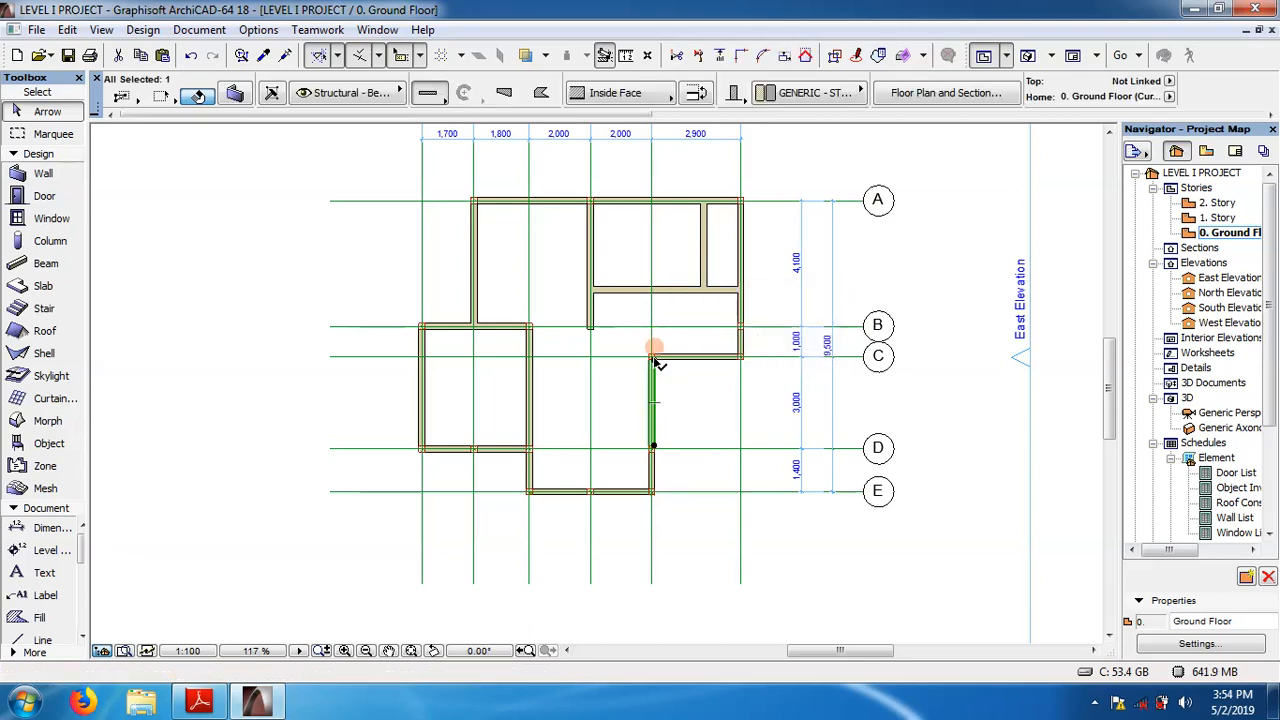
{"action": "left_click", "coordinate": [653, 358]}
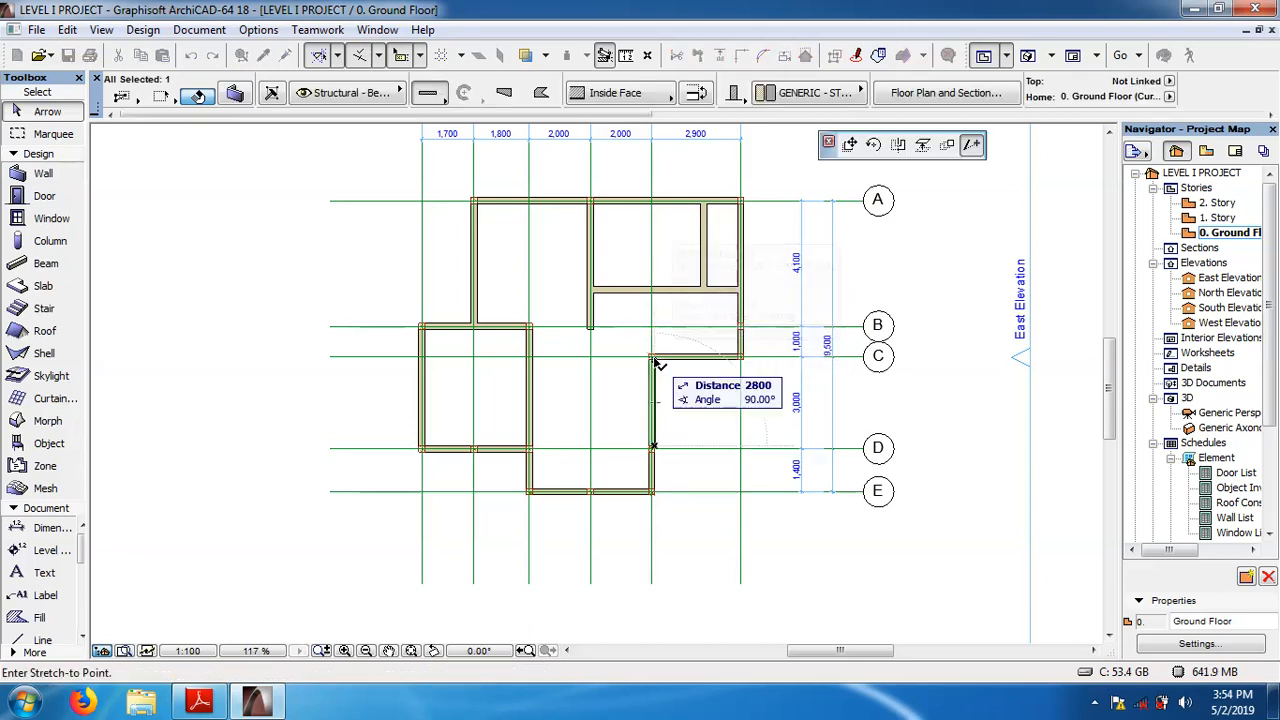
{"action": "left_click", "coordinate": [660, 297]}
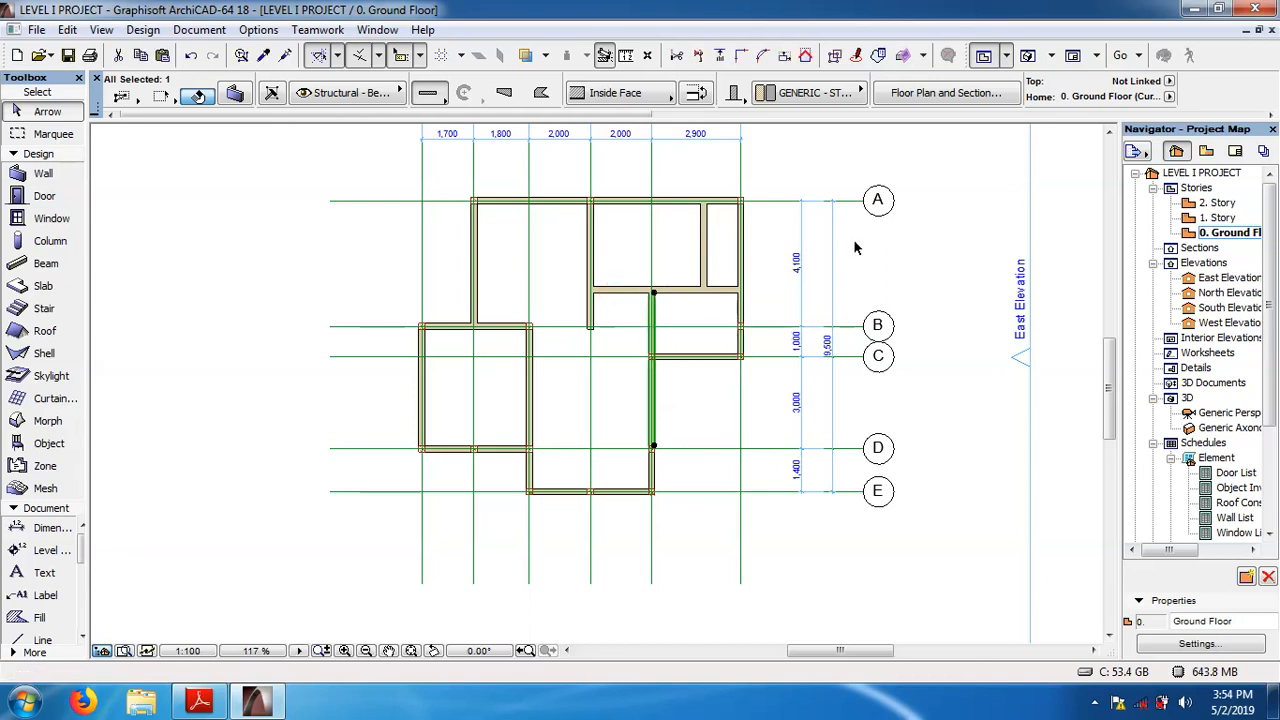
{"action": "left_click", "coordinate": [792, 313]}
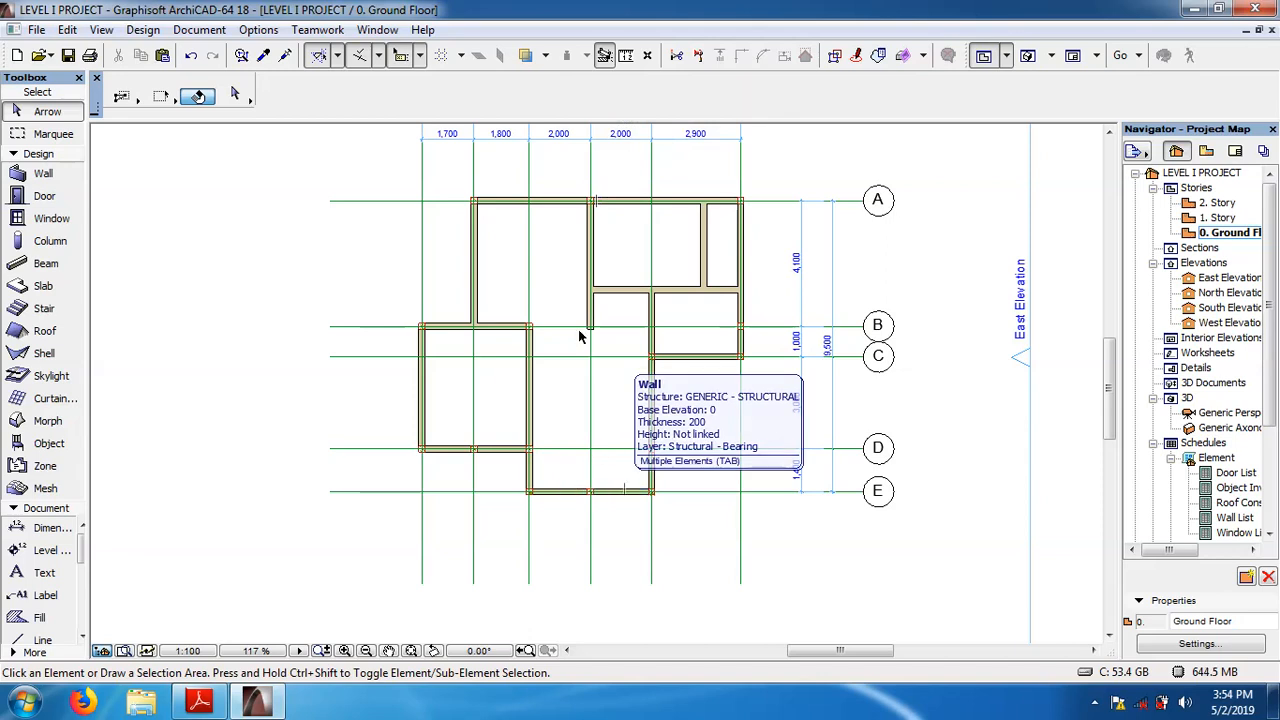
Copy the exterior wall on grid line A 1200 downward at 90° from its east endpoint
{"action": "left_click", "coordinate": [530, 203]}
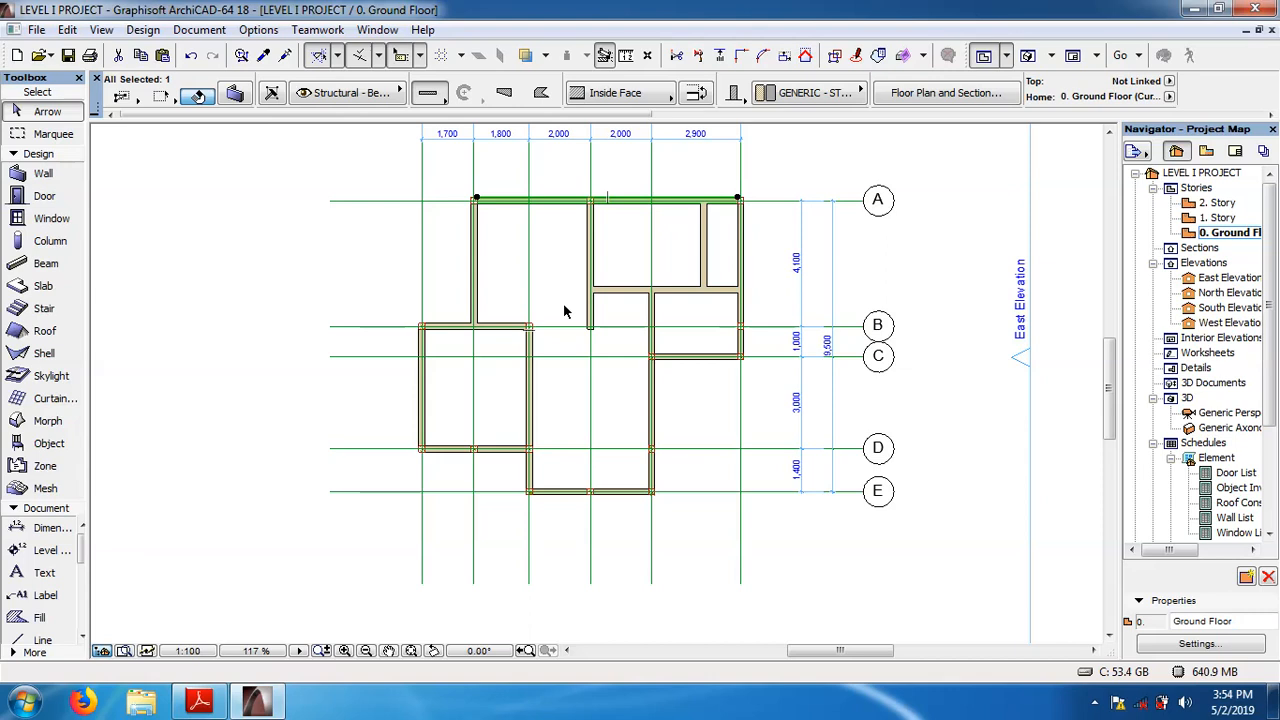
{"action": "key", "text": "ctrl+shift+d"}
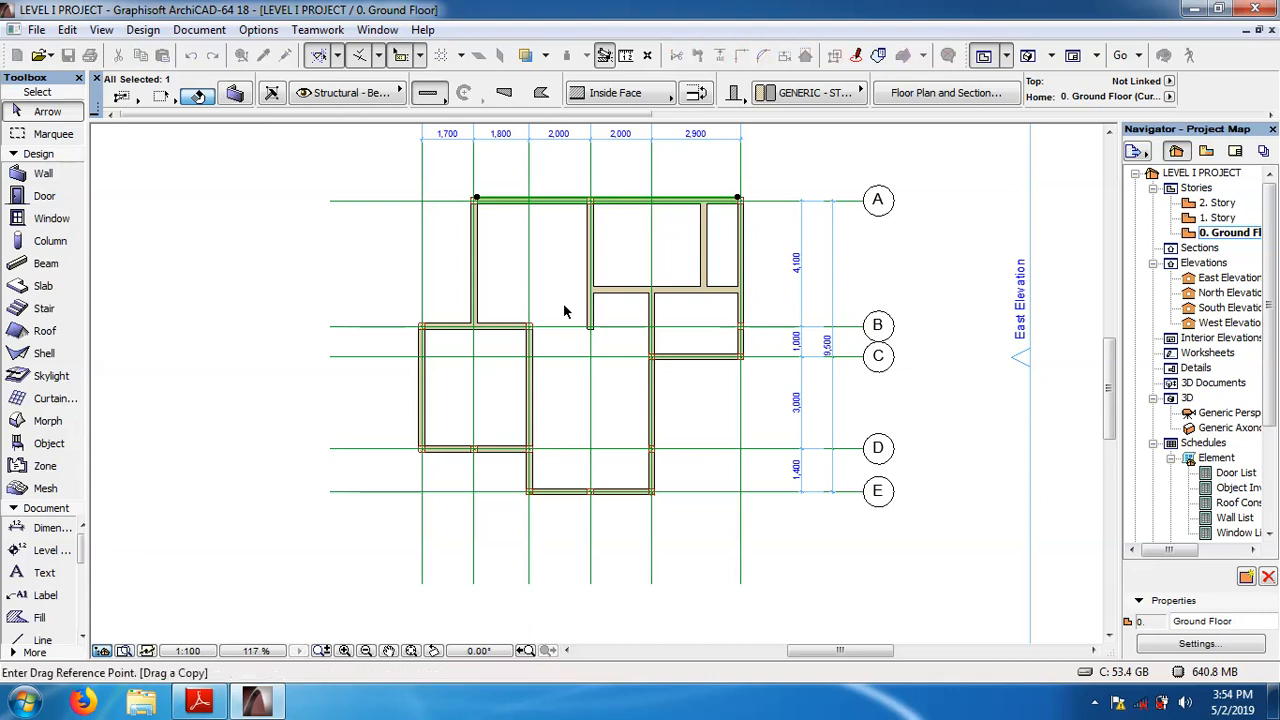
{"action": "left_click", "coordinate": [740, 201]}
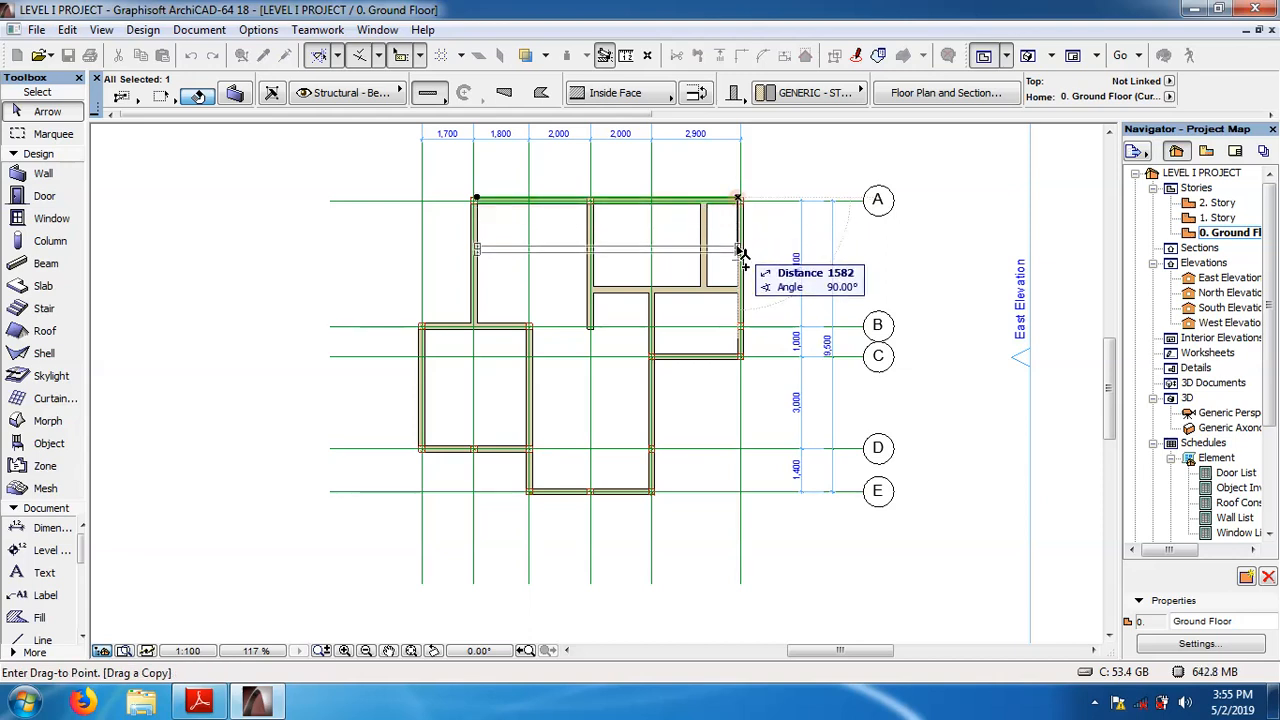
{"action": "type", "text": "1"}
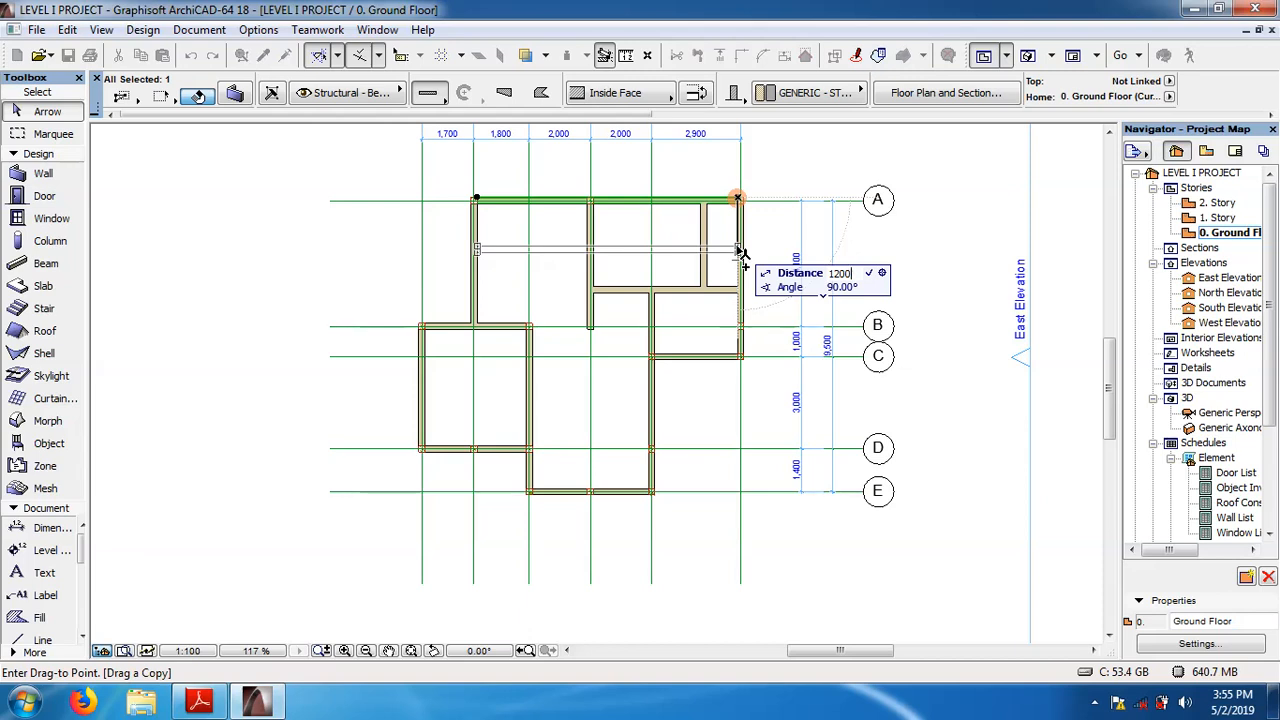
{"action": "type", "text": "200"}
{"action": "key", "text": "Return"}
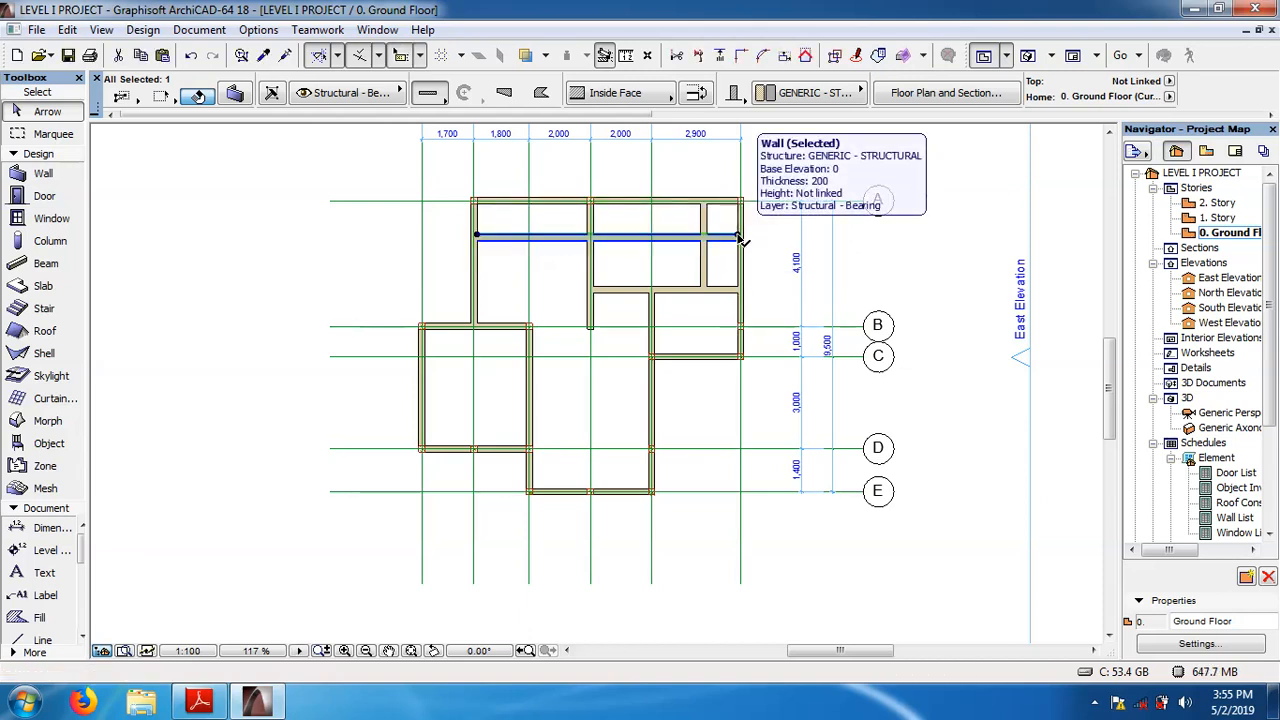
Shorten the east end of the copied horizontal wall to the central vertical partition
{"action": "left_click", "coordinate": [738, 237]}
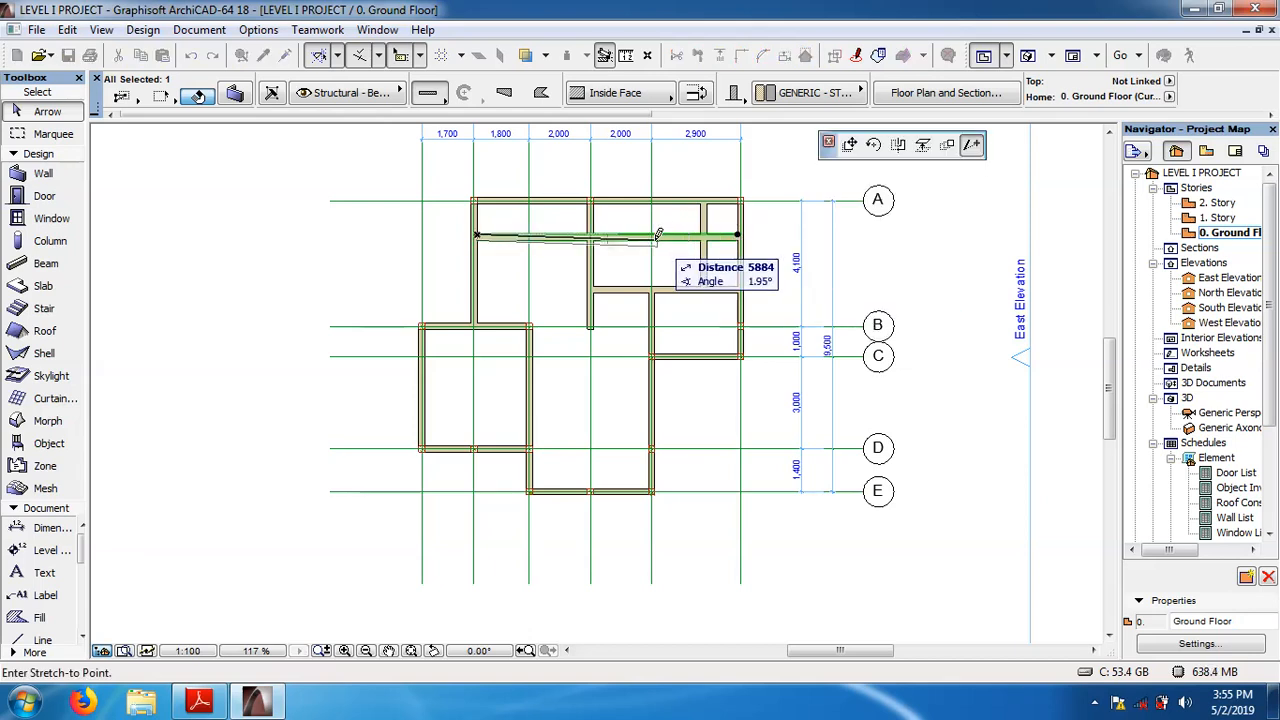
{"action": "key", "text": "Escape"}
{"action": "left_click", "coordinate": [595, 233]}
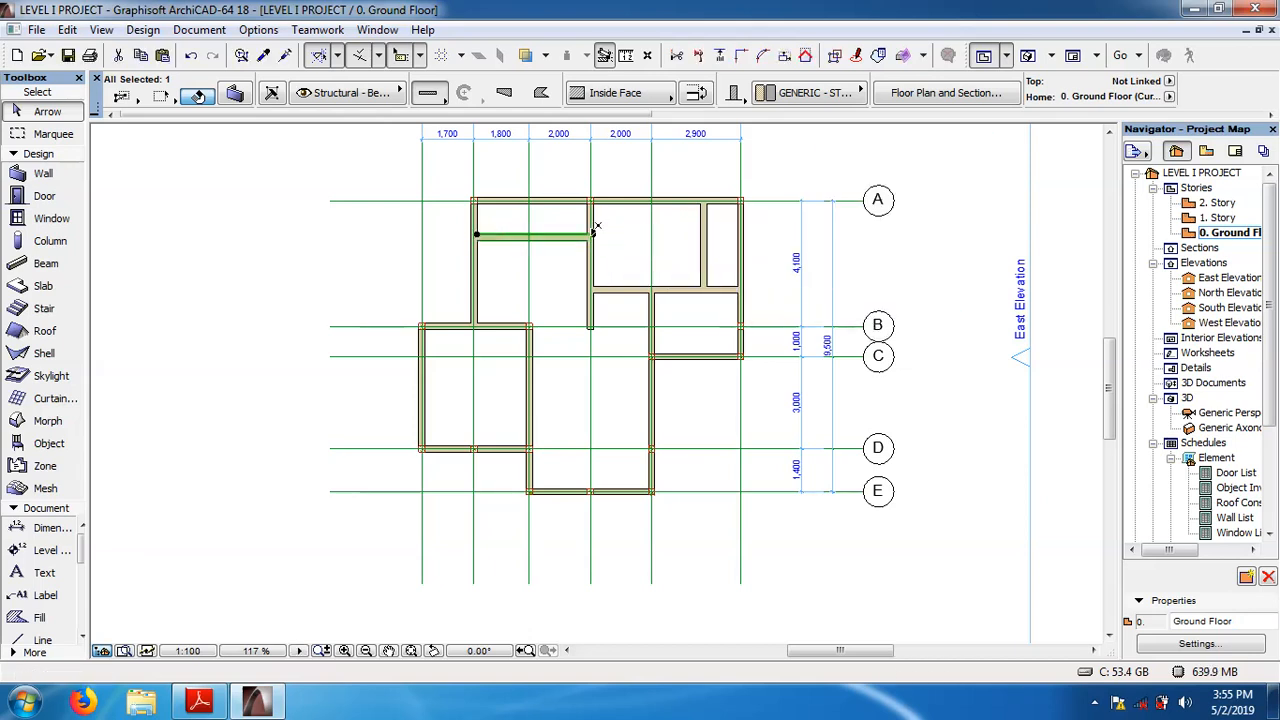
{"action": "left_click", "coordinate": [929, 246]}
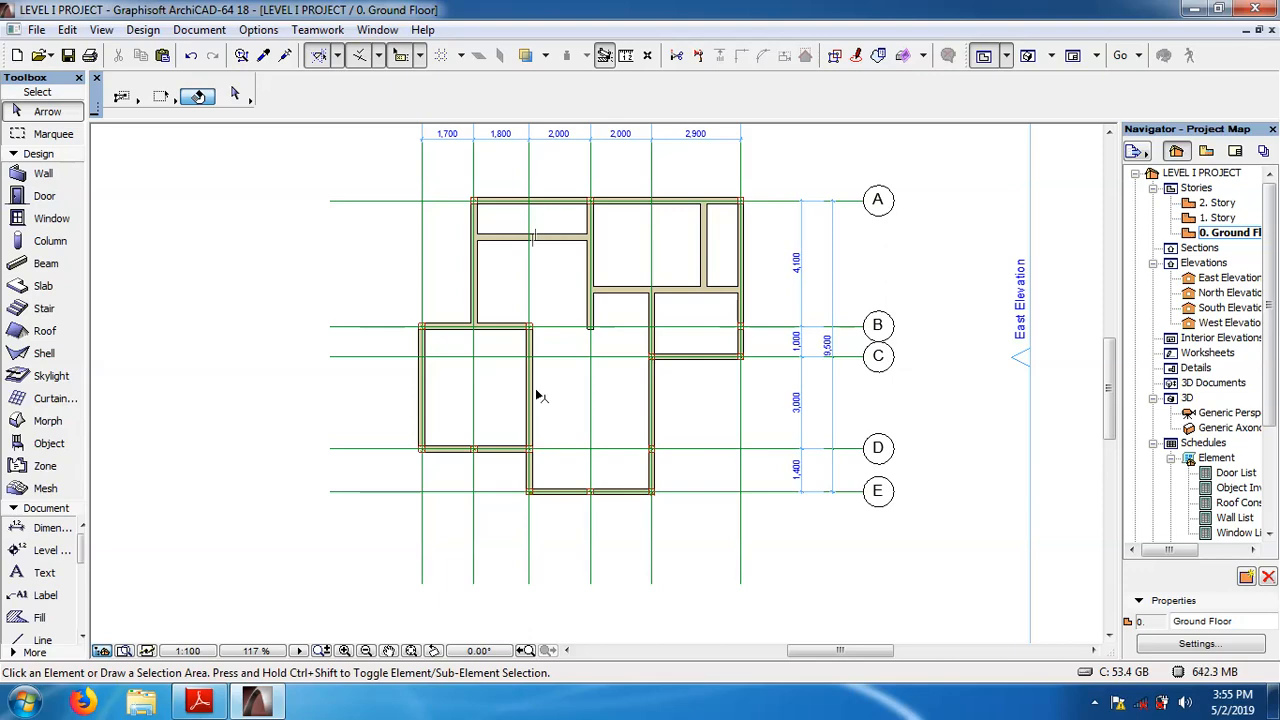
Check the bathroom layout in the PDF plan, and copy the central vertical partition 1200 westward at 180° from its upper endpoint
{"action": "left_click", "coordinate": [214, 706]}
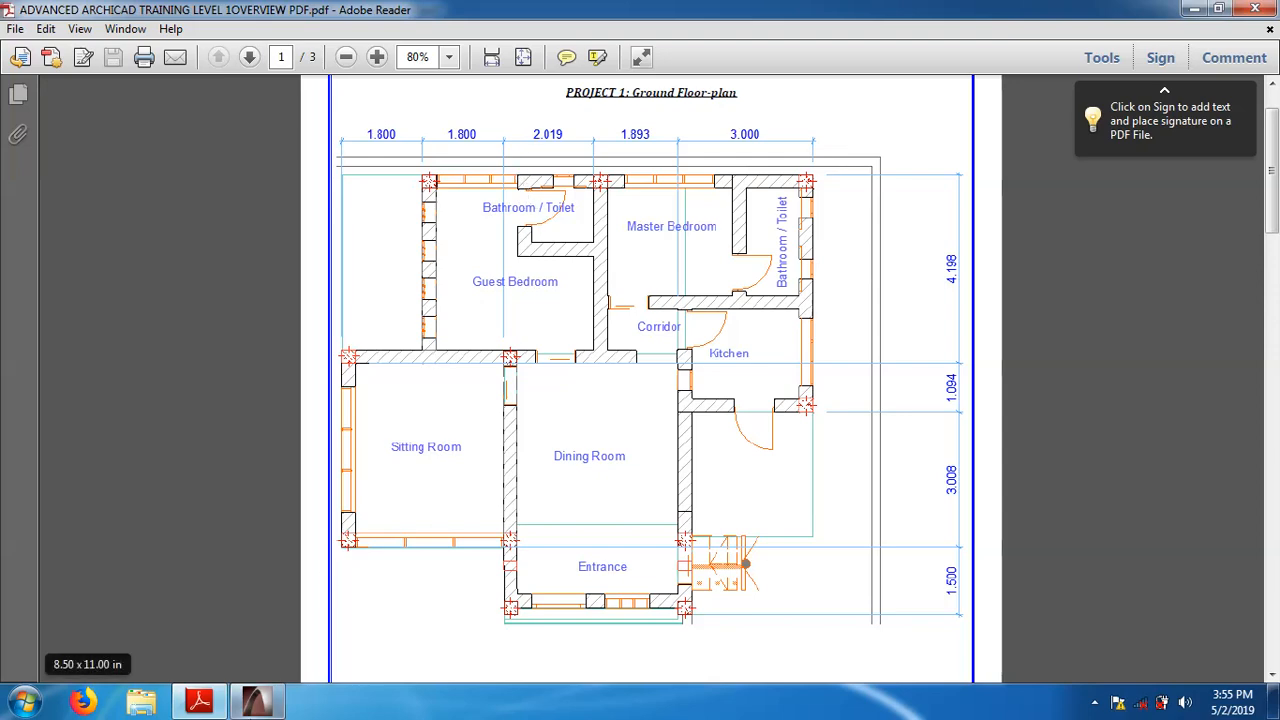
{"action": "left_click", "coordinate": [255, 703]}
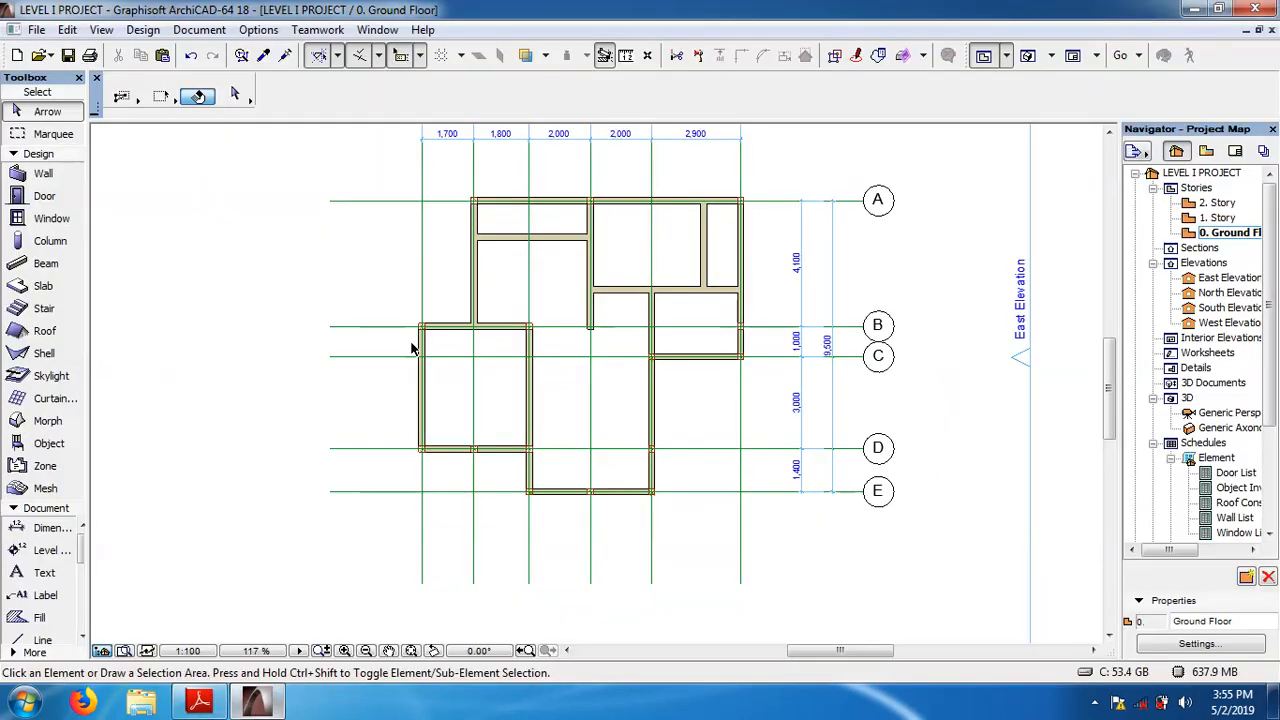
{"action": "left_click", "coordinate": [478, 226]}
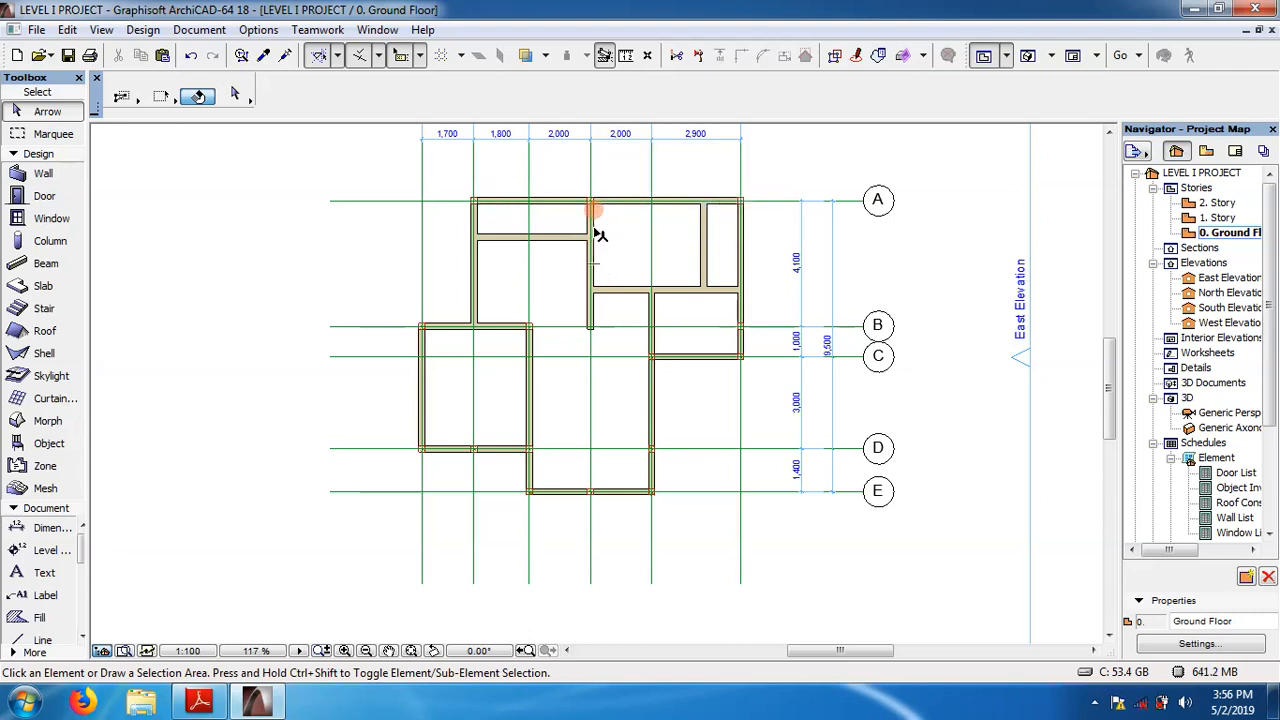
{"action": "left_click", "coordinate": [598, 234]}
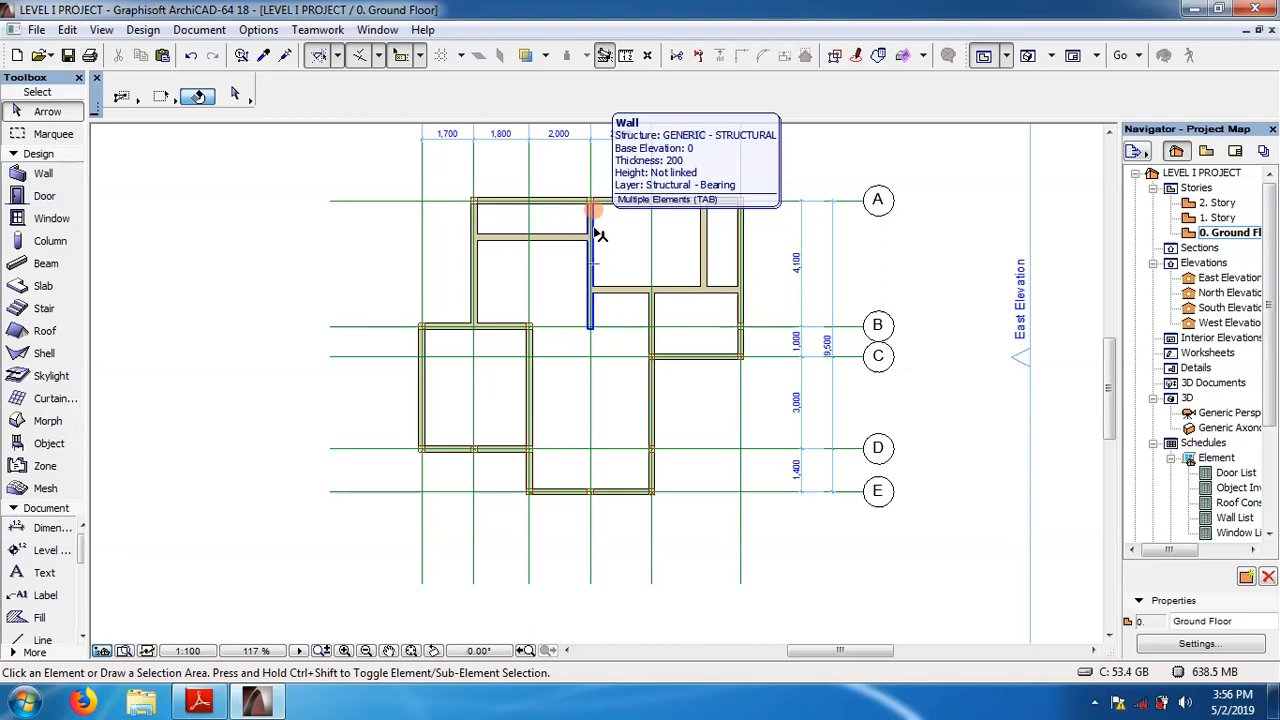
{"action": "left_click", "coordinate": [598, 234]}
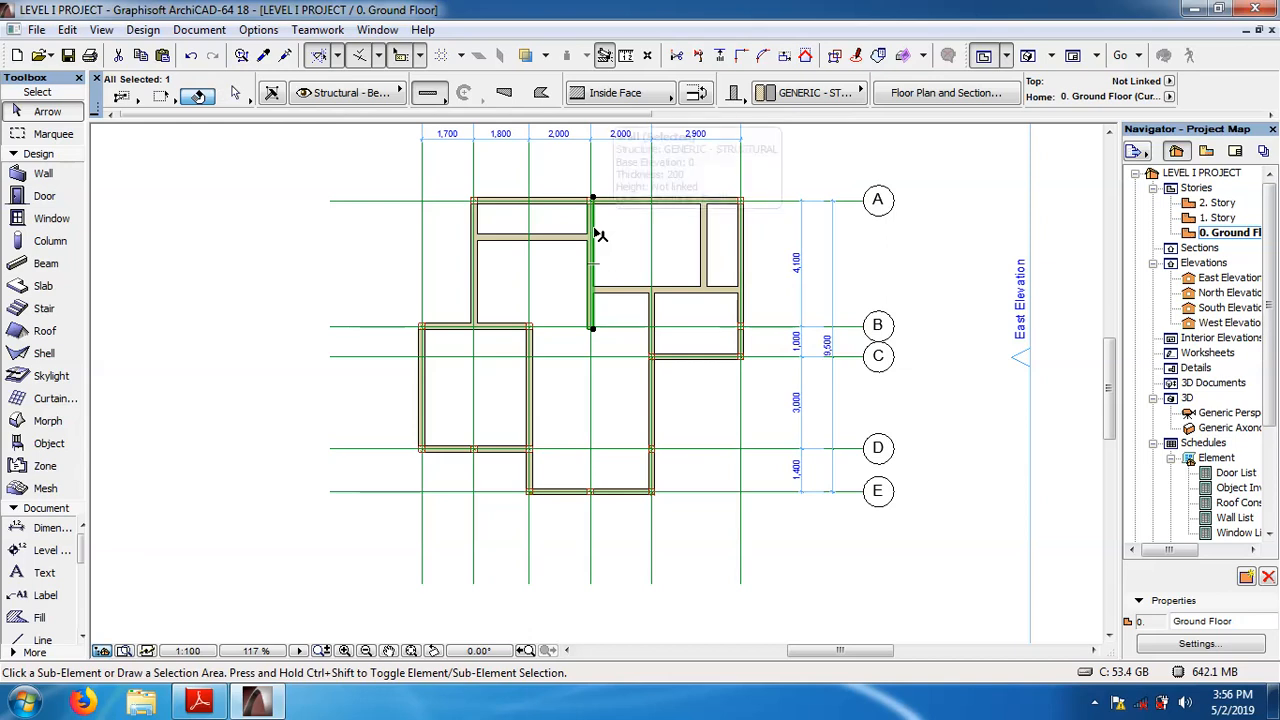
{"action": "key", "text": "ctrl+shift+d"}
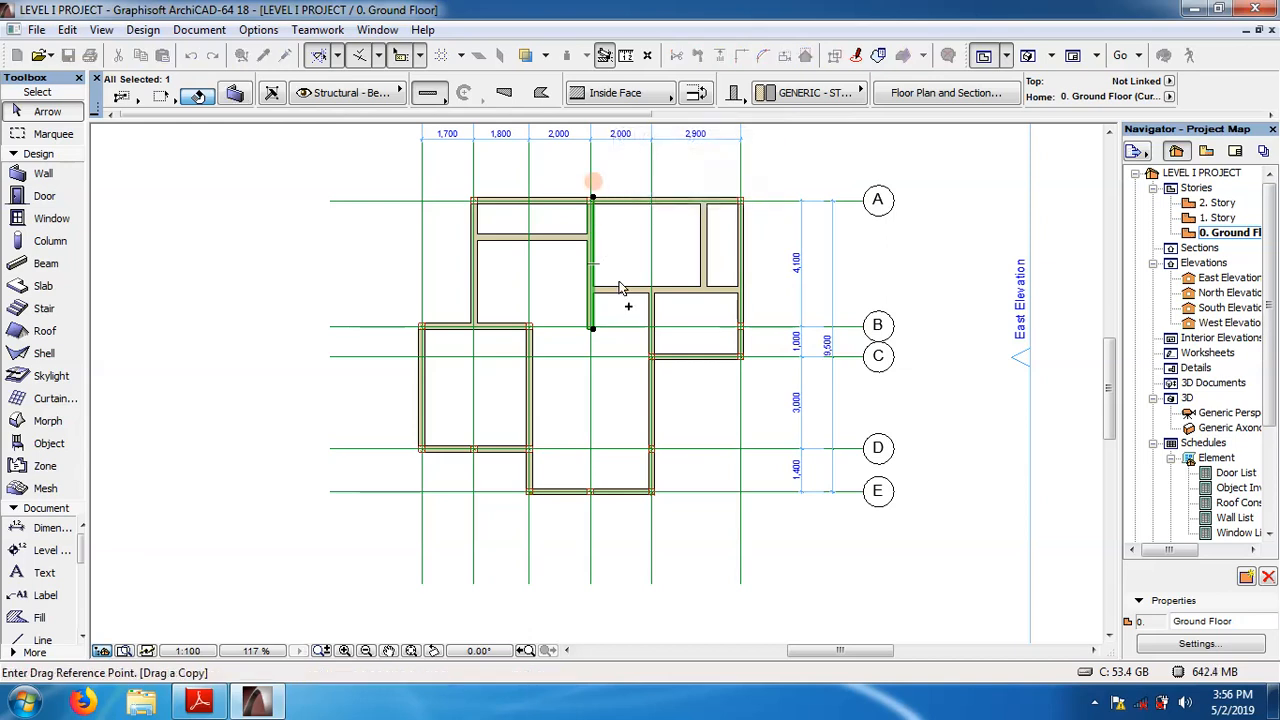
{"action": "left_click", "coordinate": [592, 198]}
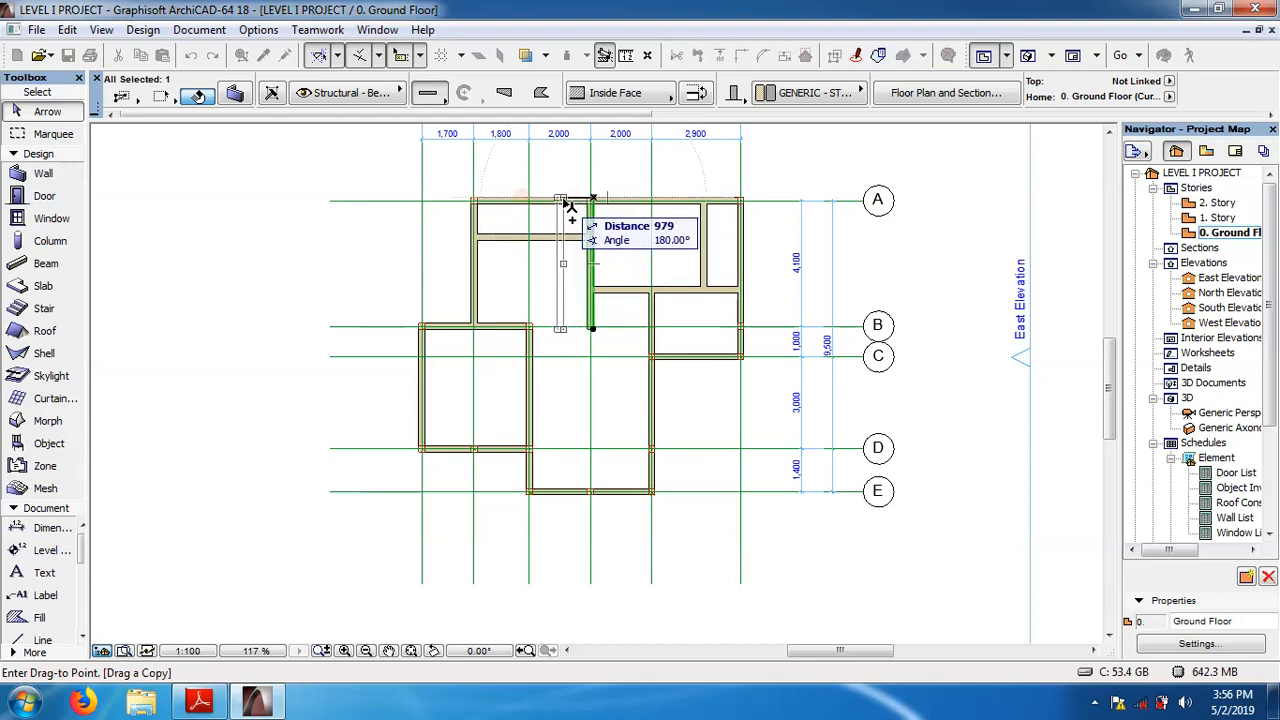
{"action": "type", "text": "12"}
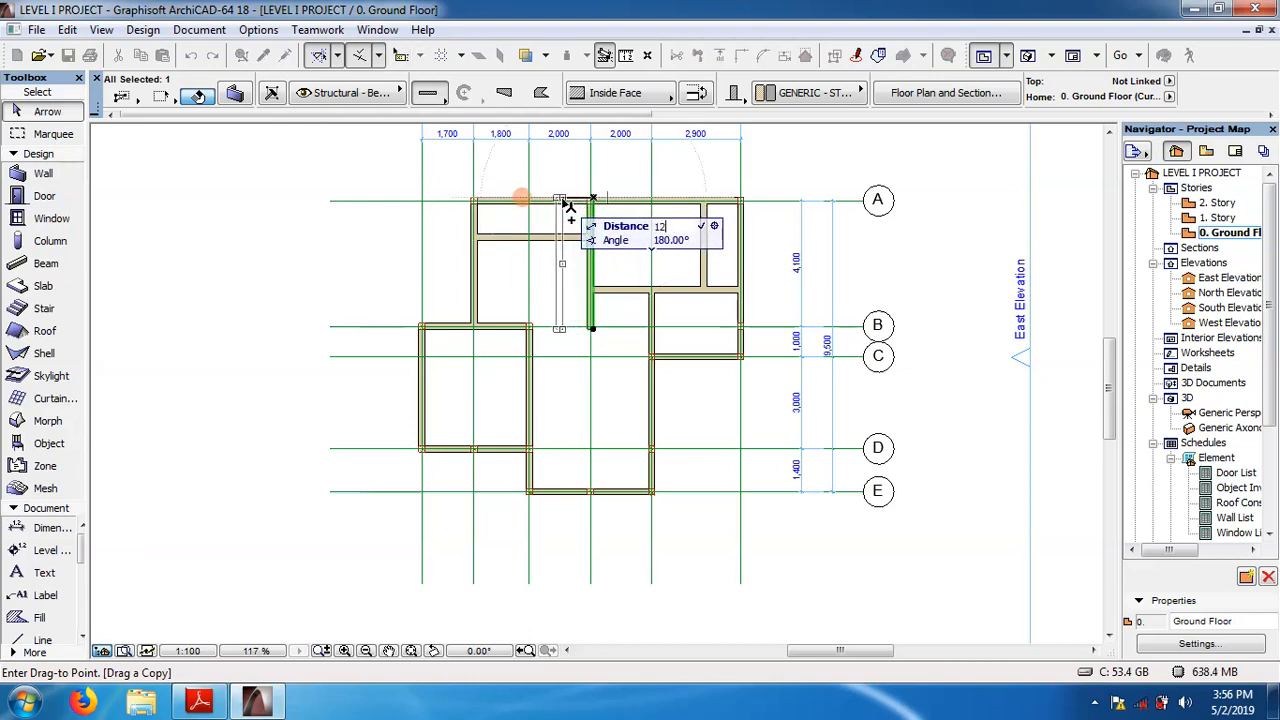
{"action": "type", "text": "00"}
{"action": "key", "text": "Return"}
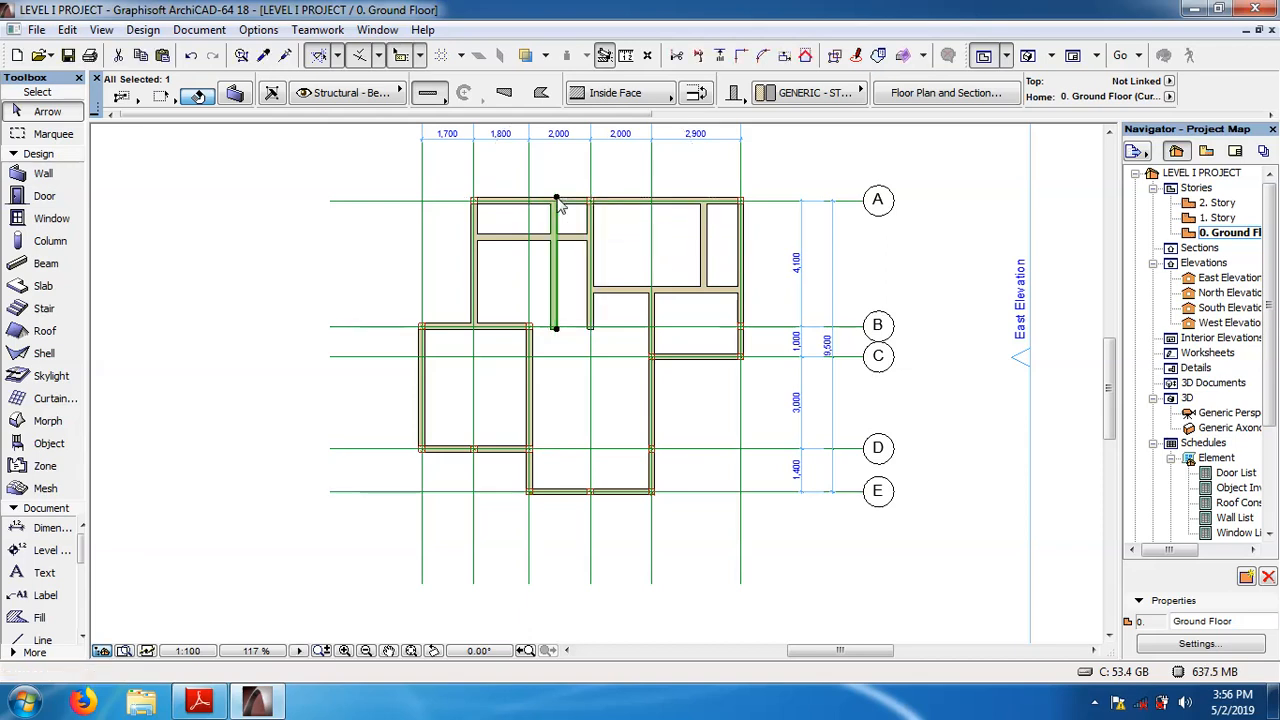
Shorten the copied vertical partition's lower end to the horizontal partition below grid line A
{"action": "left_click", "coordinate": [557, 329]}
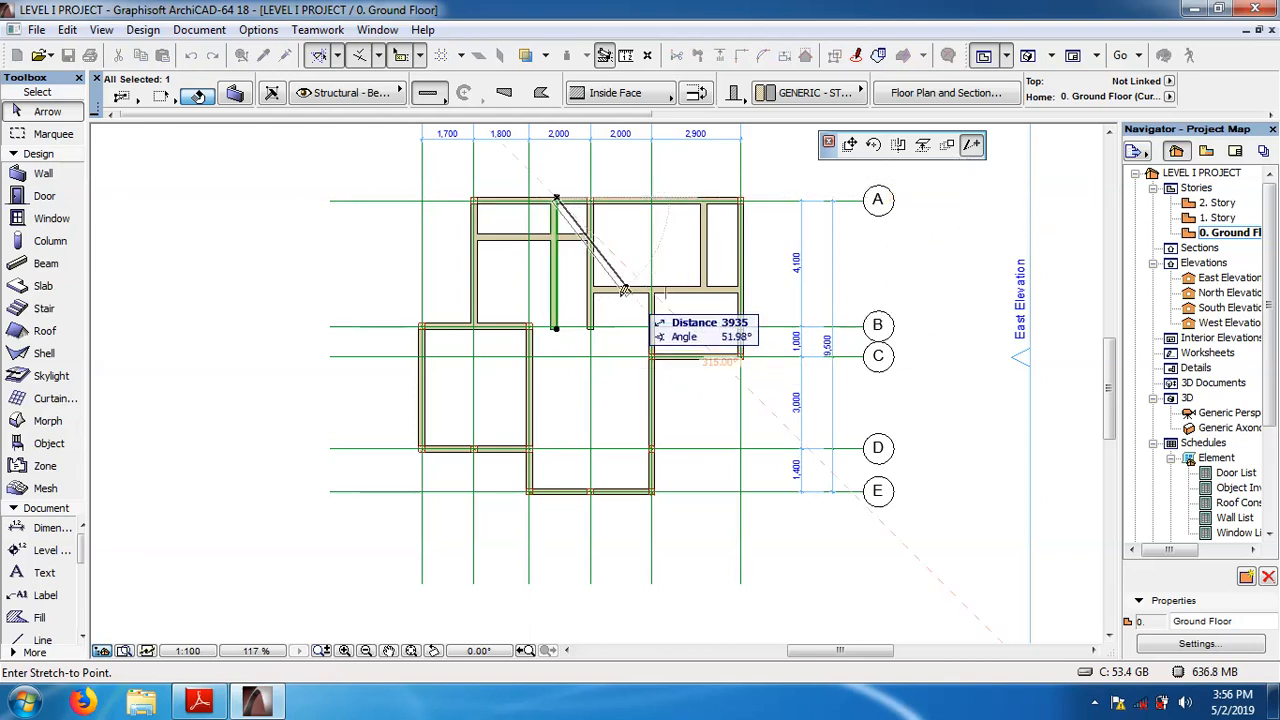
{"action": "left_click", "coordinate": [559, 235]}
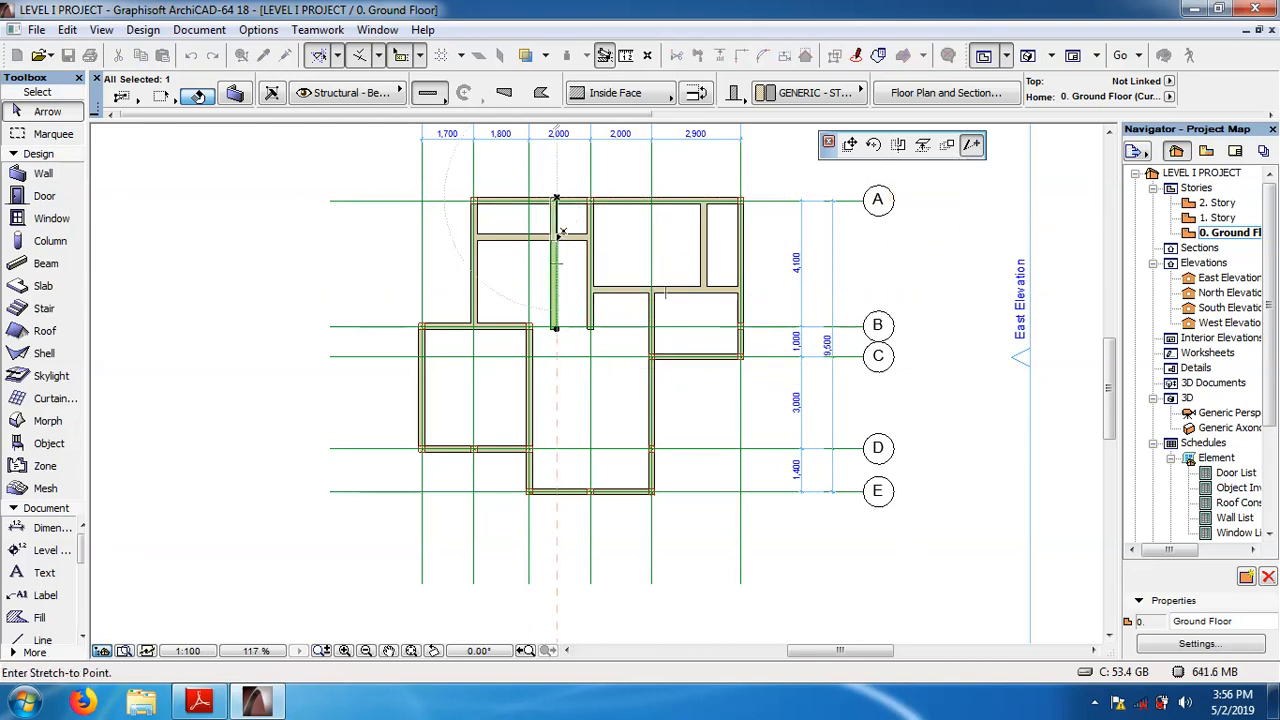
{"action": "left_click", "coordinate": [493, 242]}
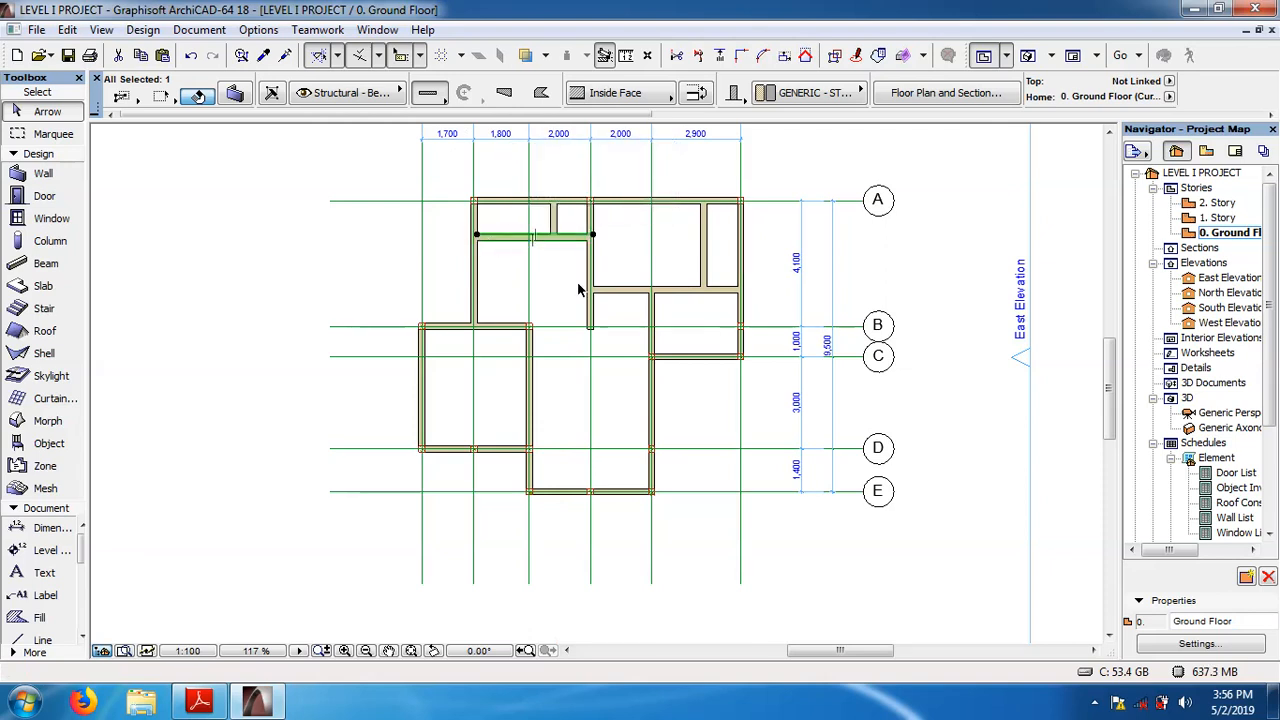
{"action": "left_click", "coordinate": [323, 258]}
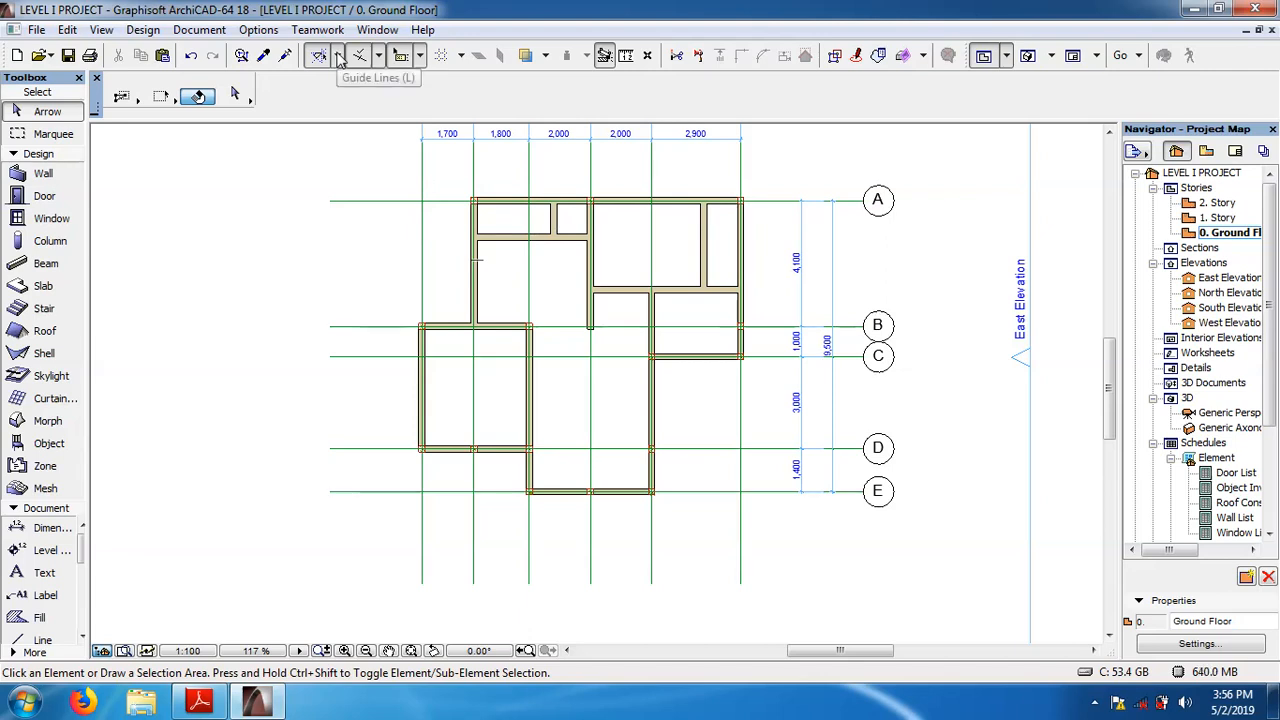
Measure the distance between the guest bedroom's west wall and the short bathroom partition using a guide line segment
{"action": "left_click", "coordinate": [338, 56]}
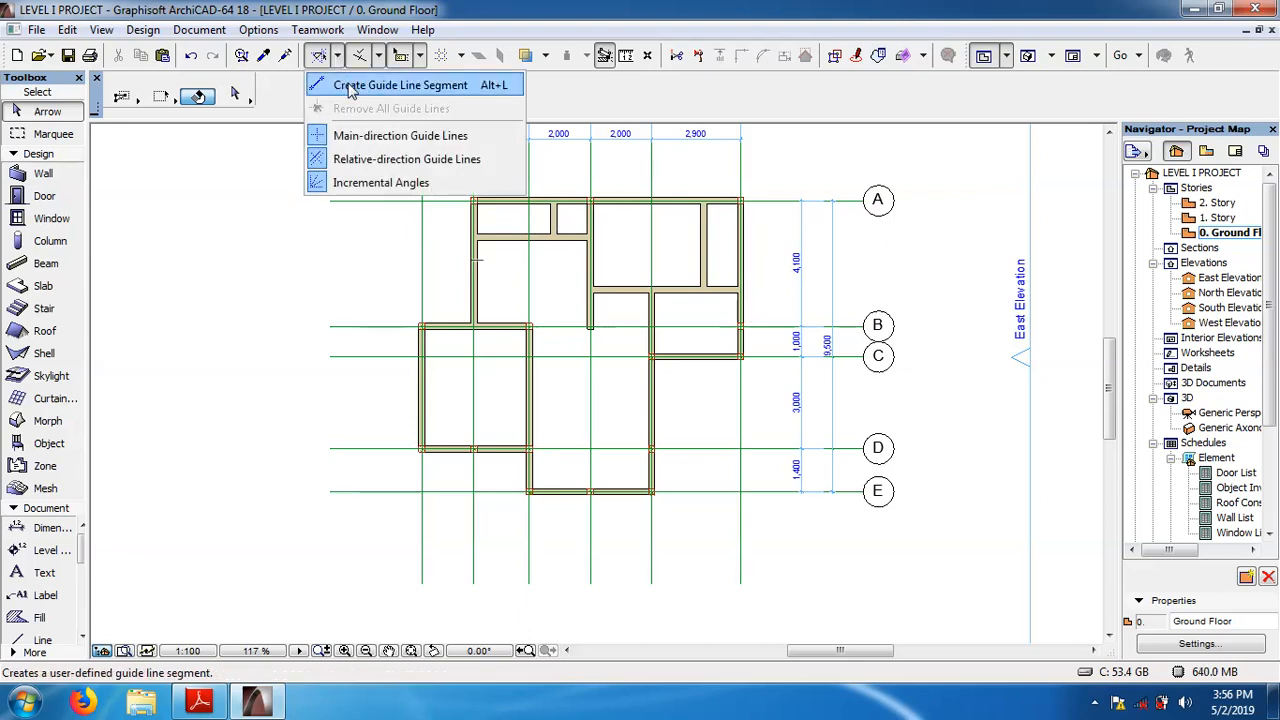
{"action": "left_click", "coordinate": [352, 87]}
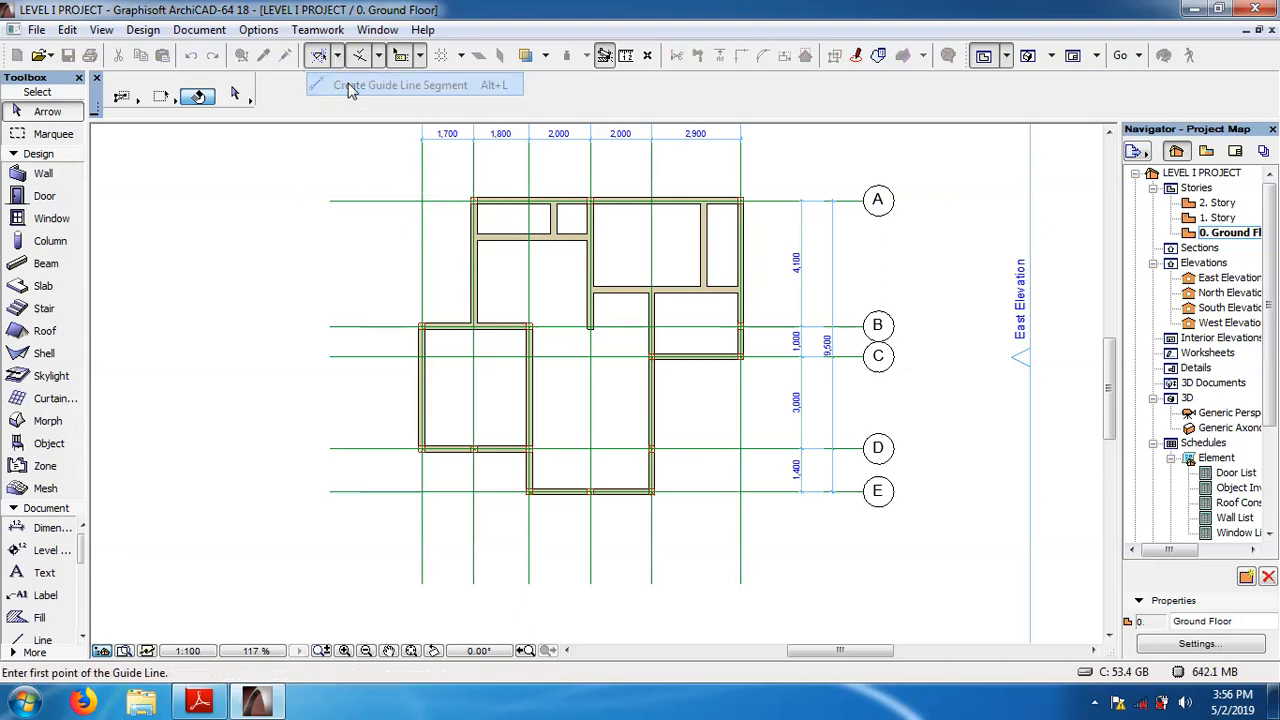
{"action": "left_click", "coordinate": [477, 221]}
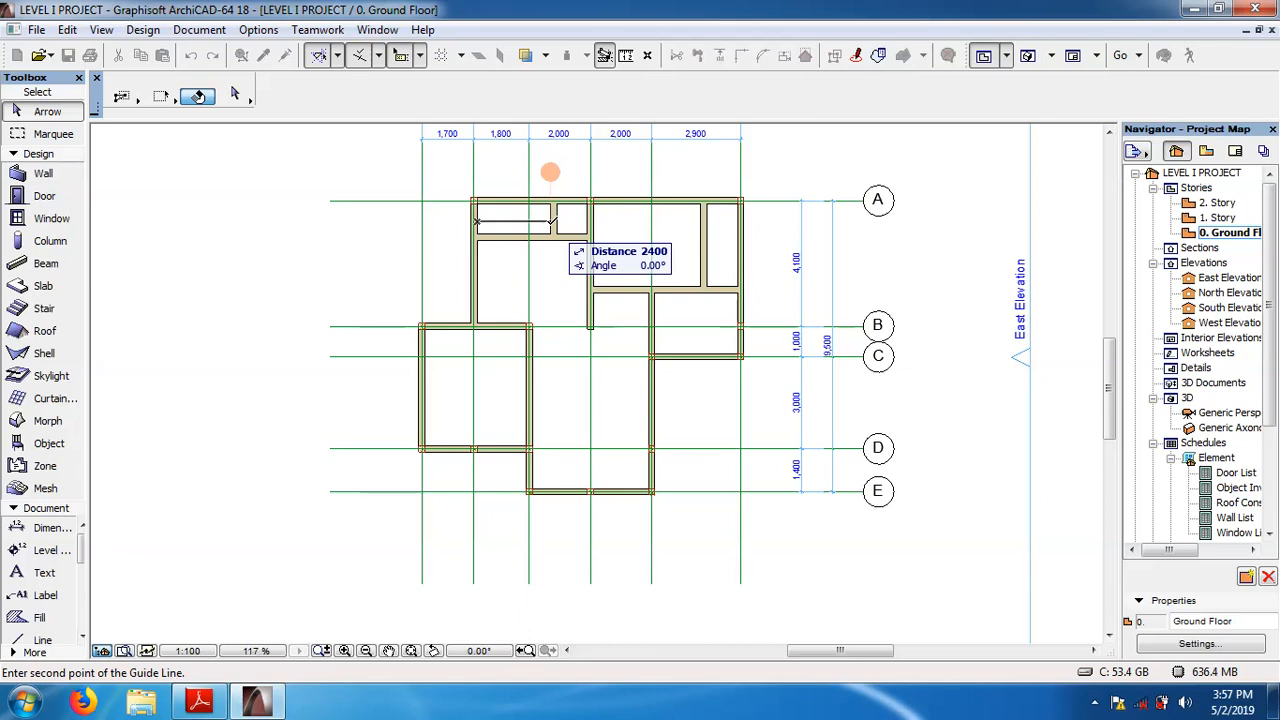
{"action": "left_click", "coordinate": [552, 220]}
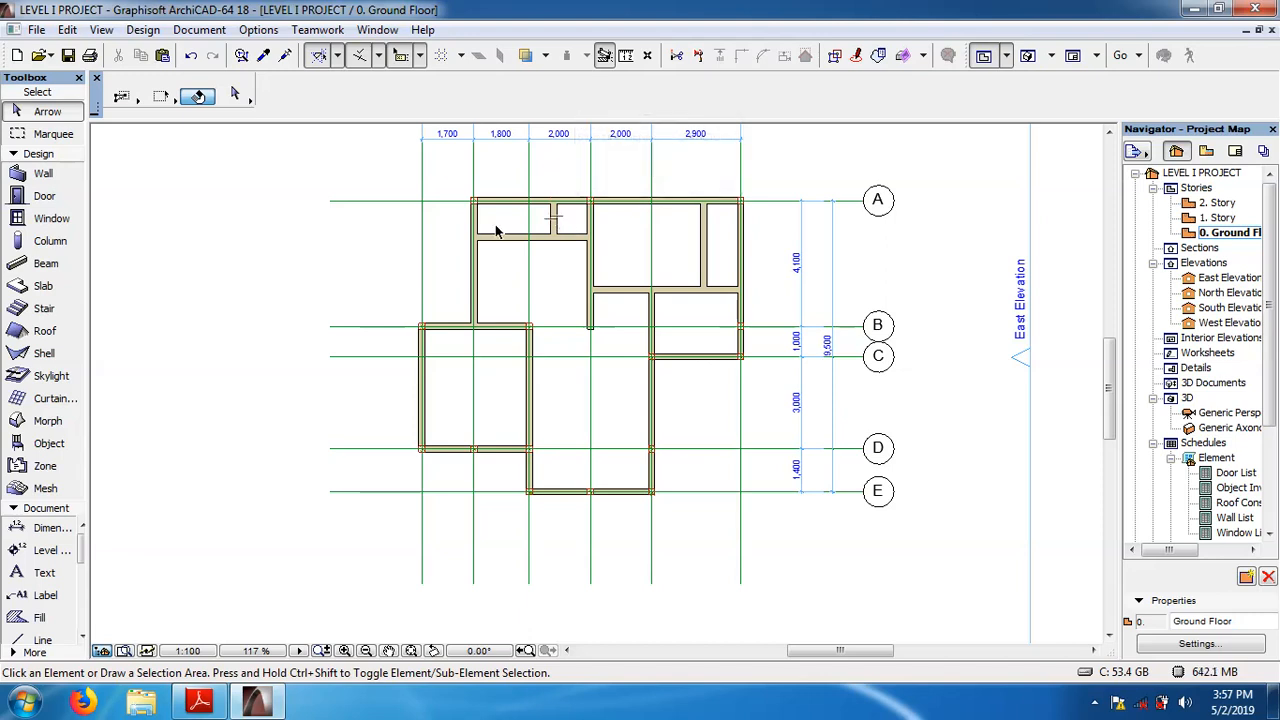
Copy the short bathroom partition 300 westward at 180° from its lower endpoint and delete the original
{"action": "left_click", "coordinate": [555, 225]}
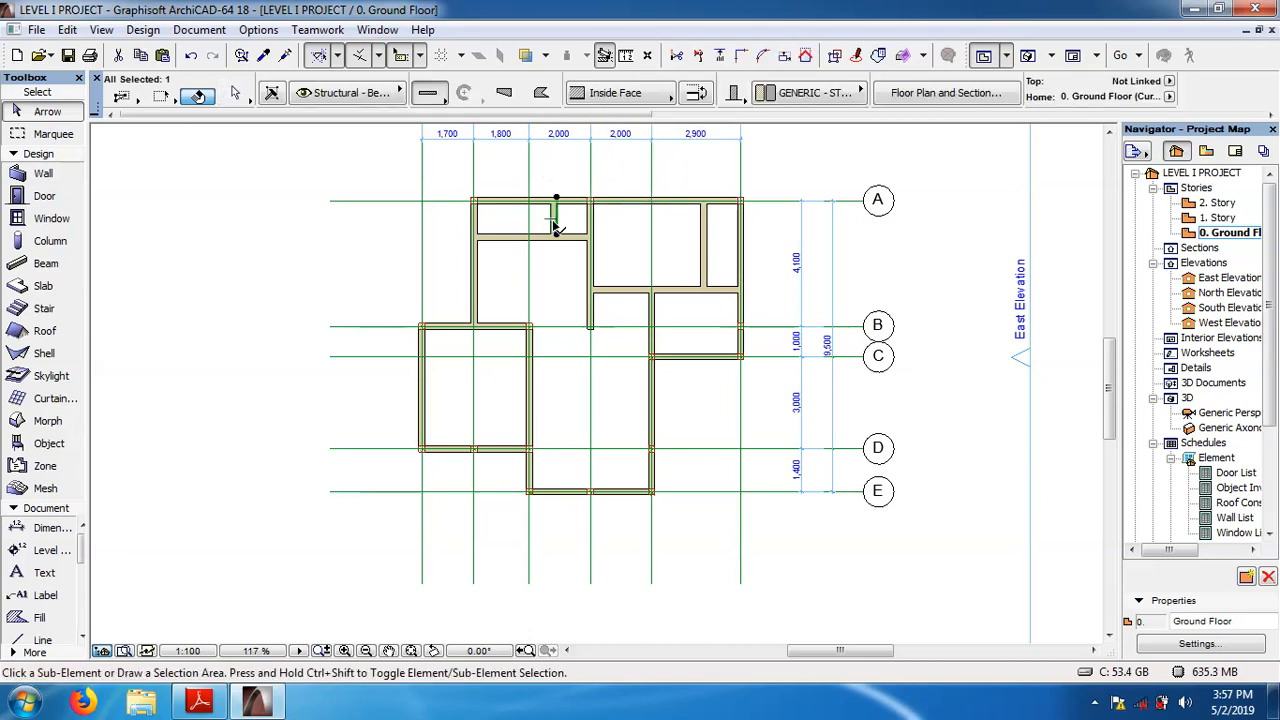
{"action": "key", "text": "ctrl+shift+d"}
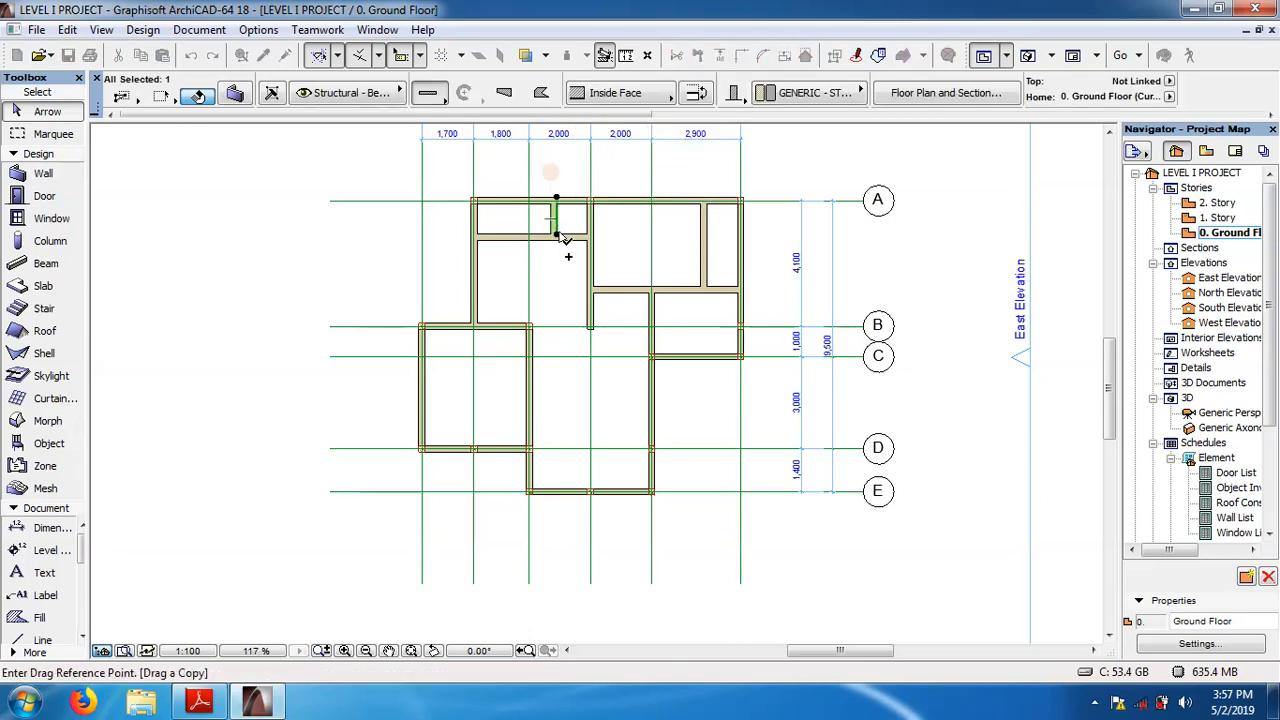
{"action": "left_click", "coordinate": [556, 236]}
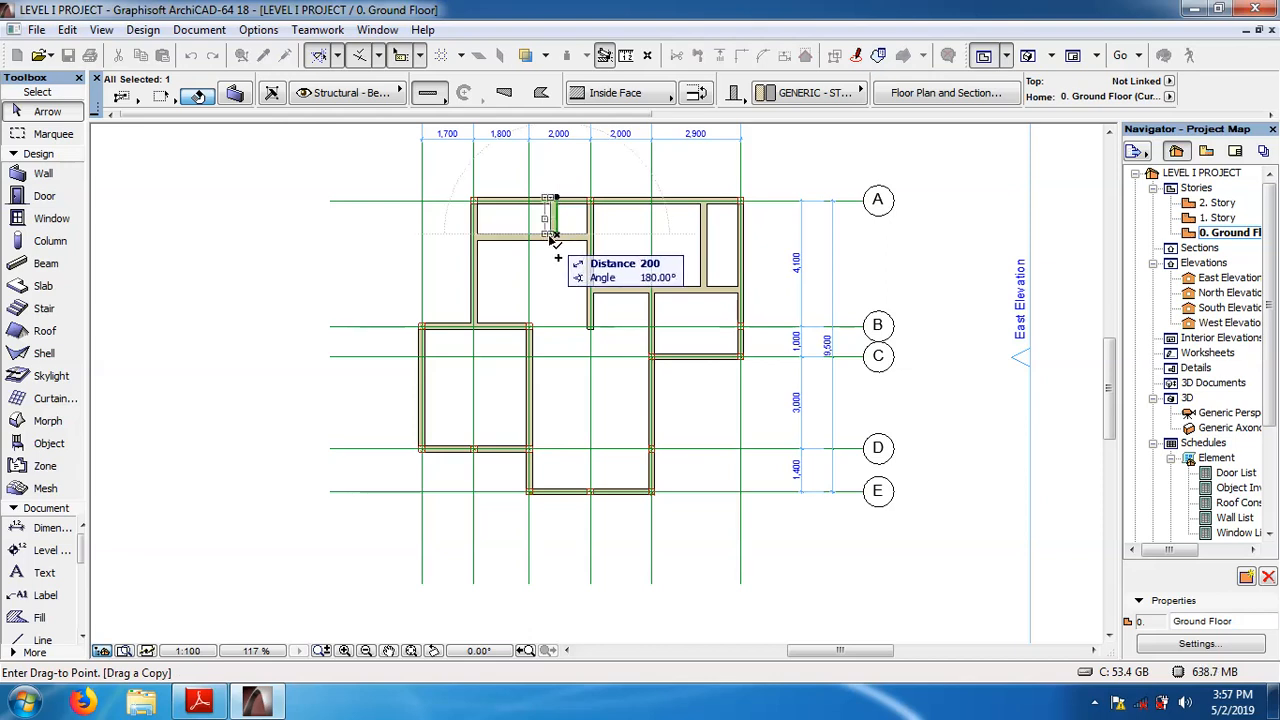
{"action": "type", "text": "300"}
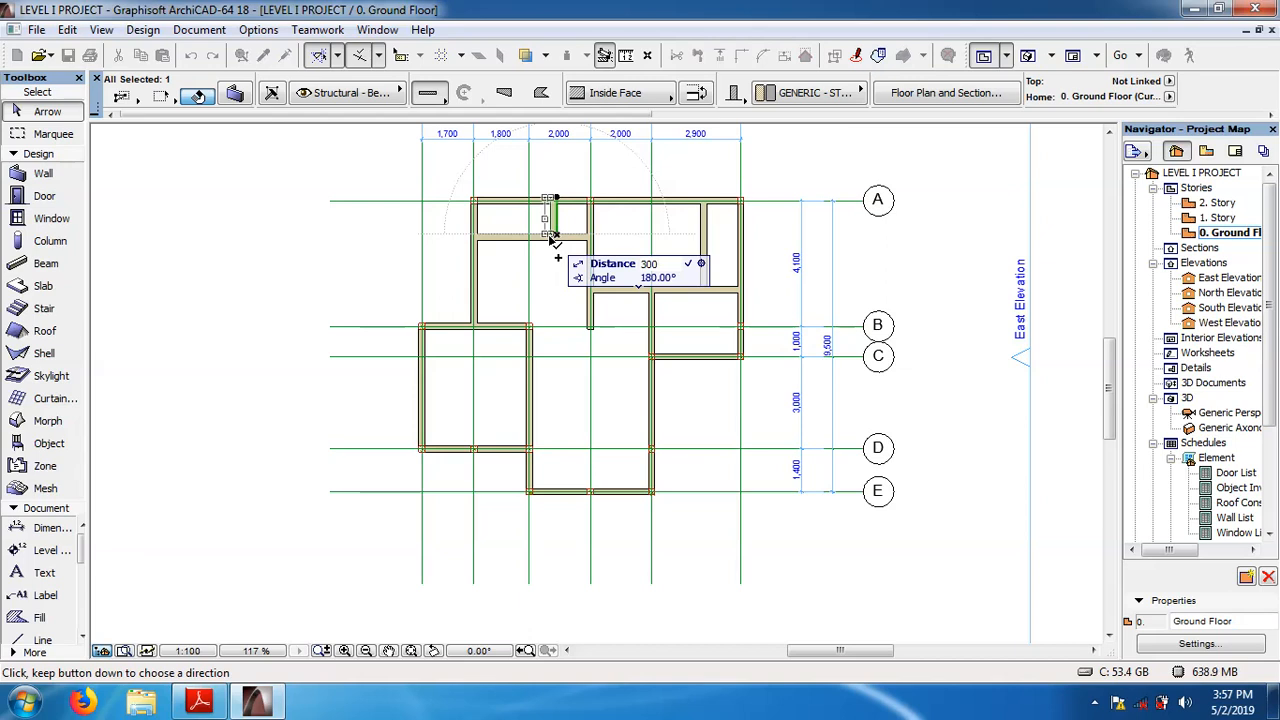
{"action": "key", "text": "Return"}
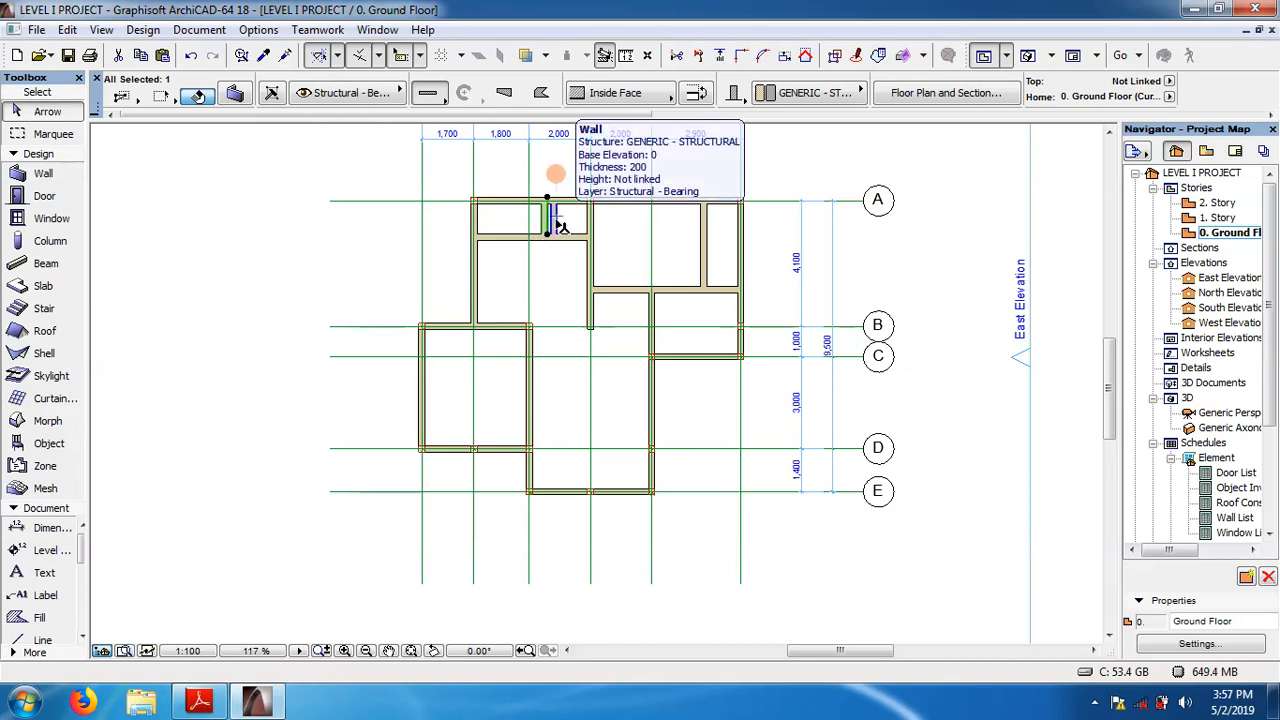
{"action": "key", "text": "Escape"}
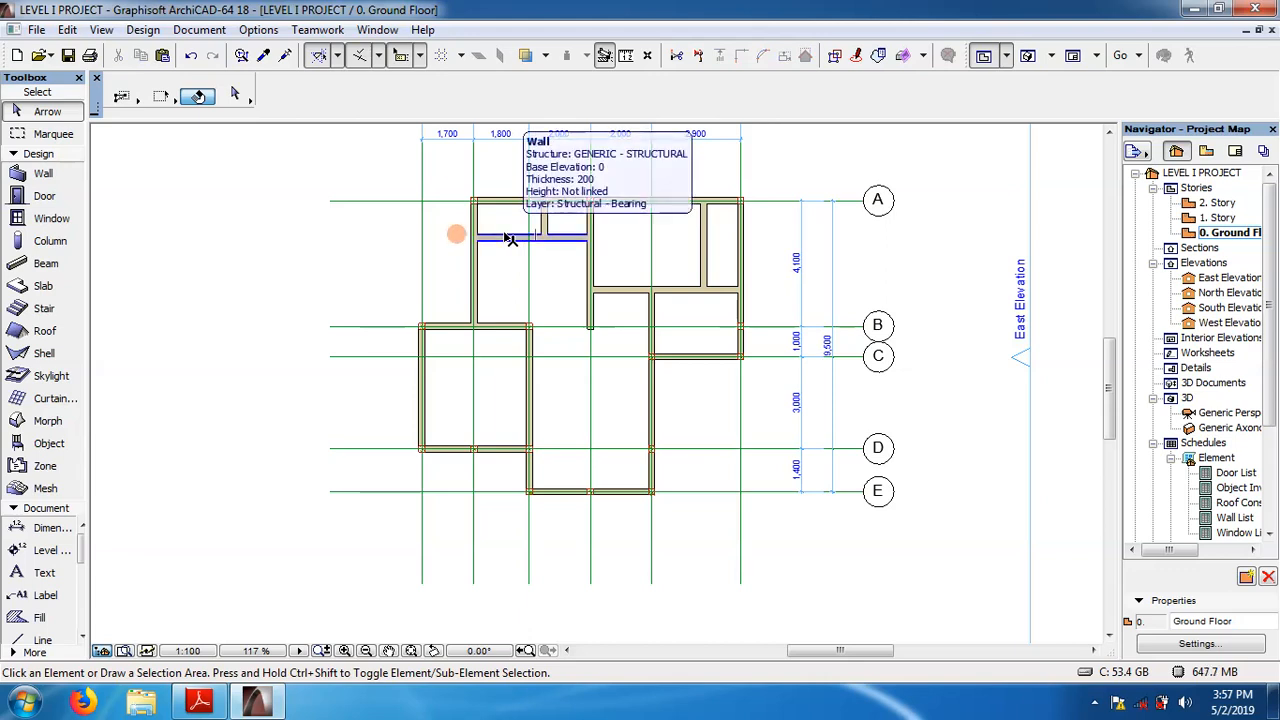
Shorten the west end of the horizontal bathroom partition to the short vertical partition
{"action": "left_click", "coordinate": [509, 238]}
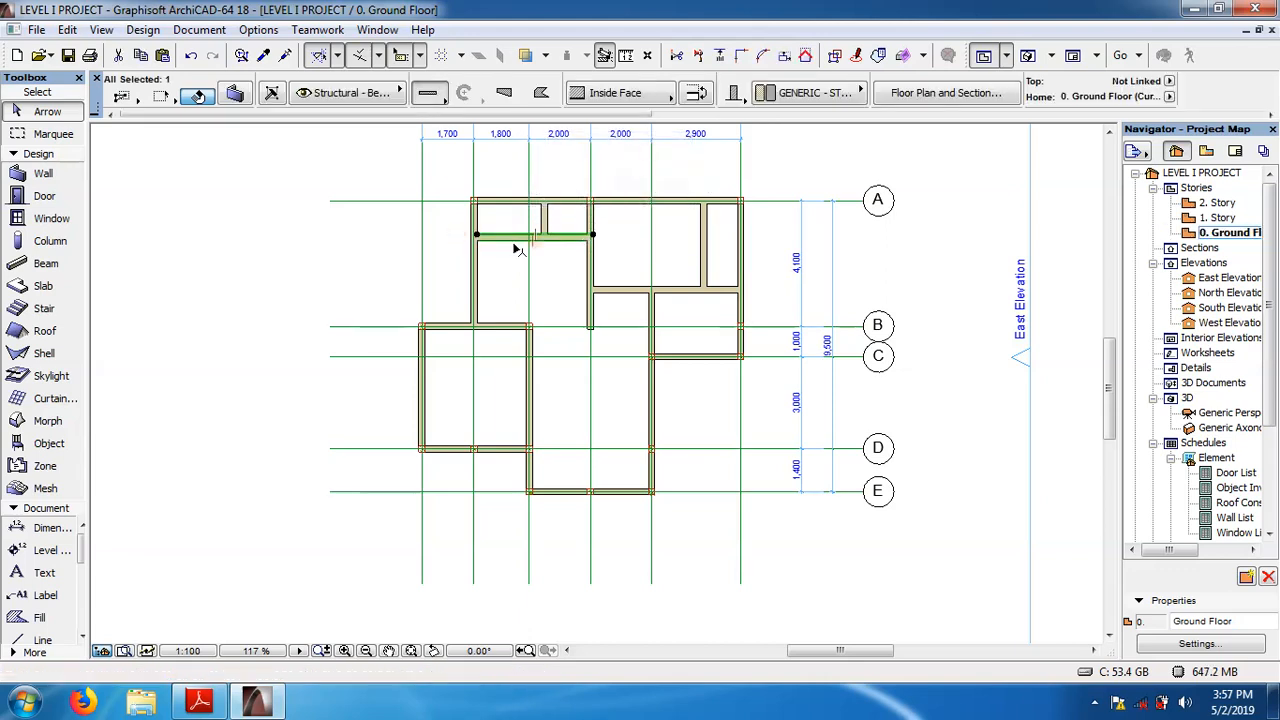
{"action": "left_click", "coordinate": [478, 238]}
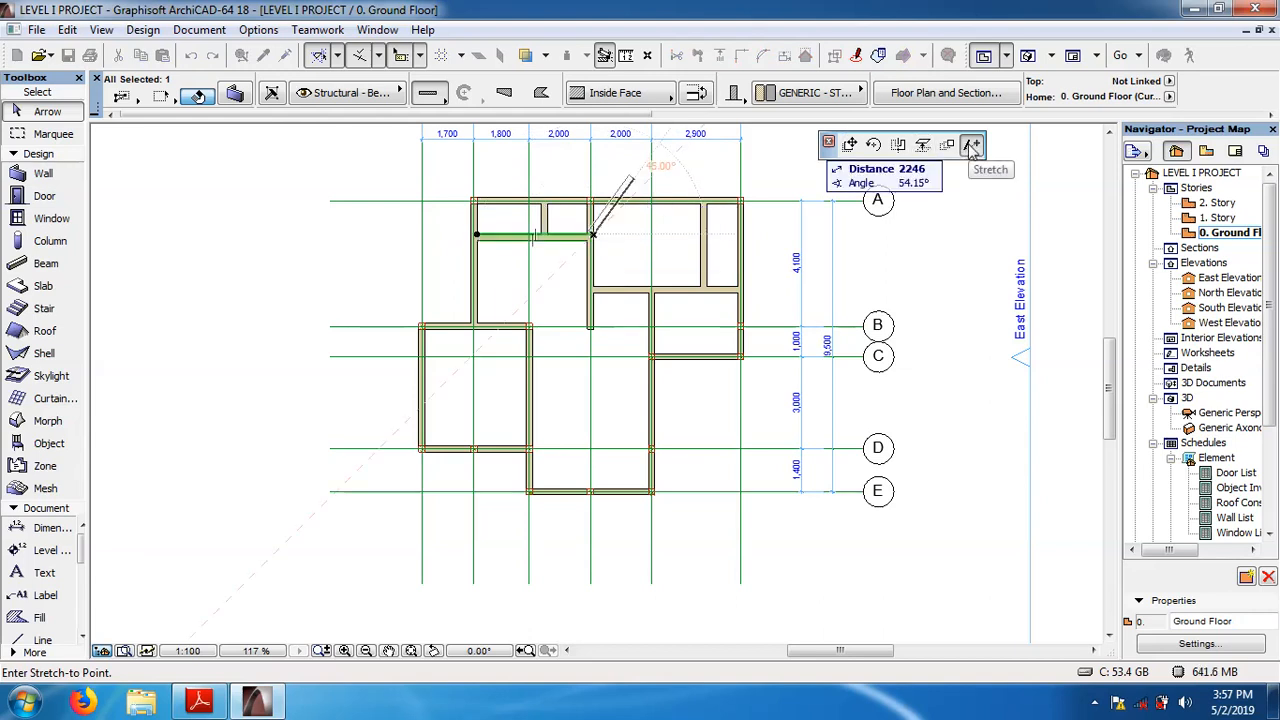
{"action": "left_click", "coordinate": [542, 228]}
{"action": "left_click", "coordinate": [335, 246]}
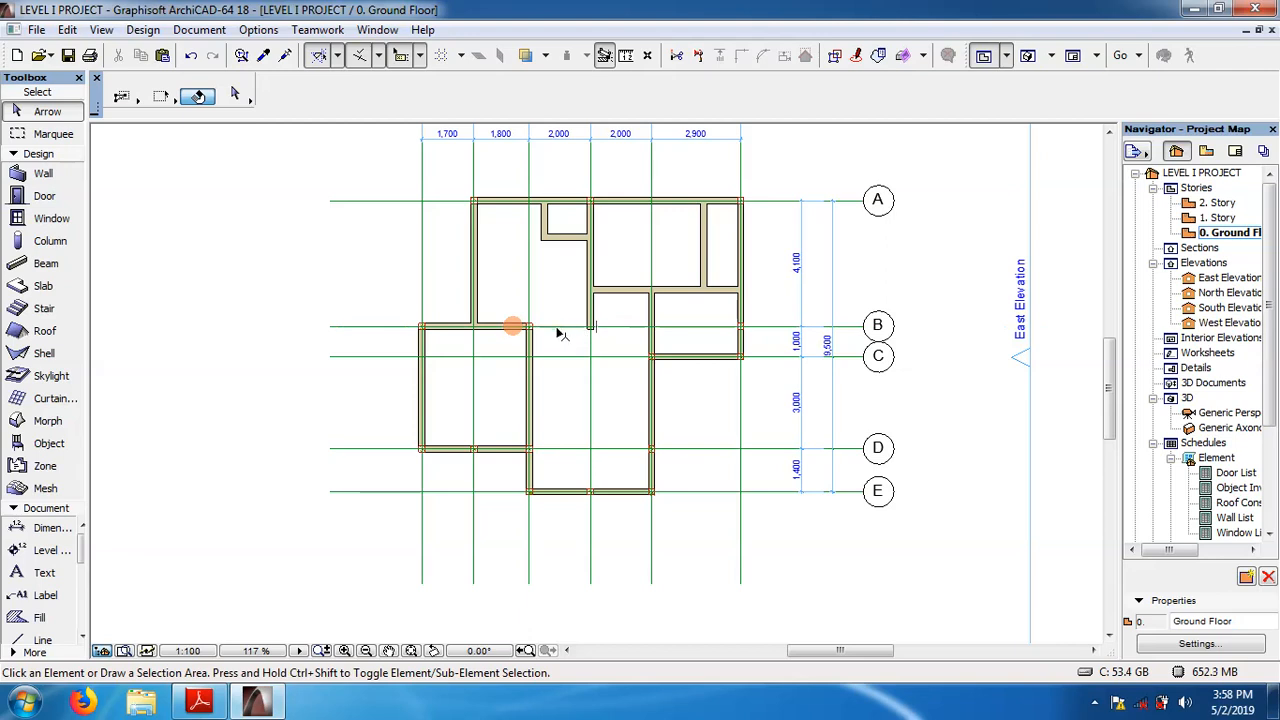
Stretch the east end of the horizontal wall on grid line B to the central vertical partition
{"action": "left_click", "coordinate": [472, 333]}
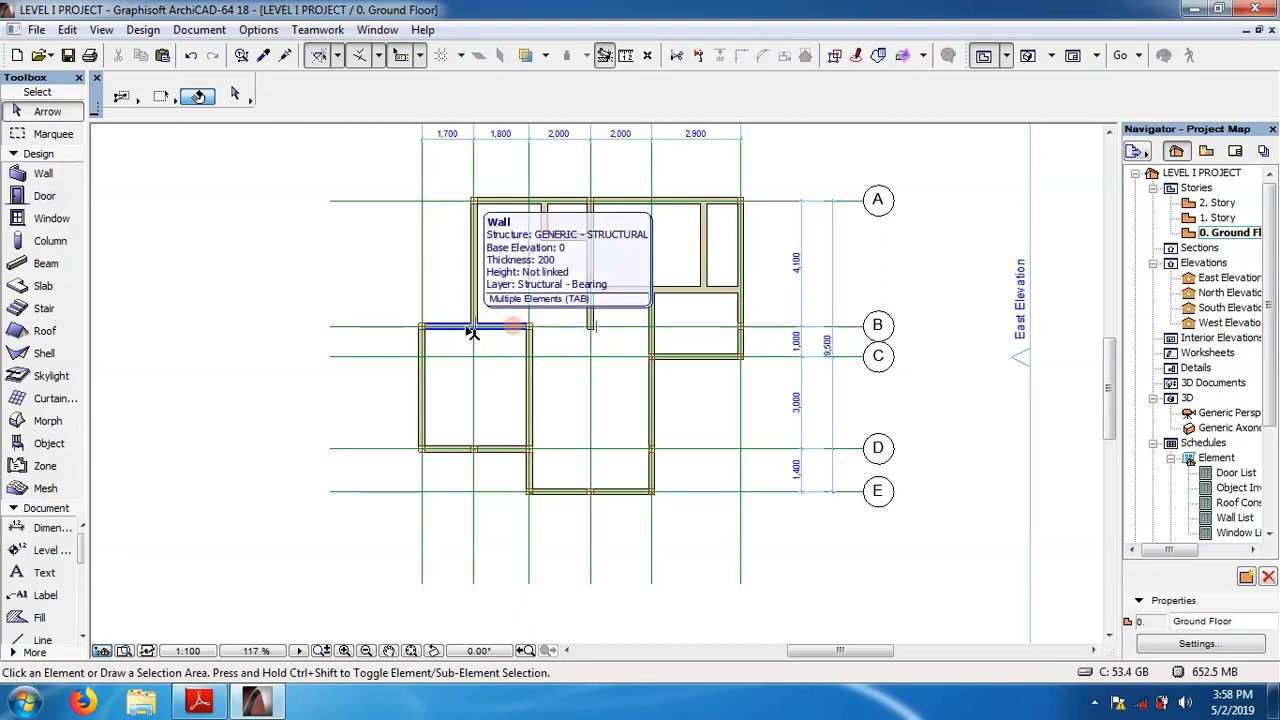
{"action": "left_click", "coordinate": [527, 325]}
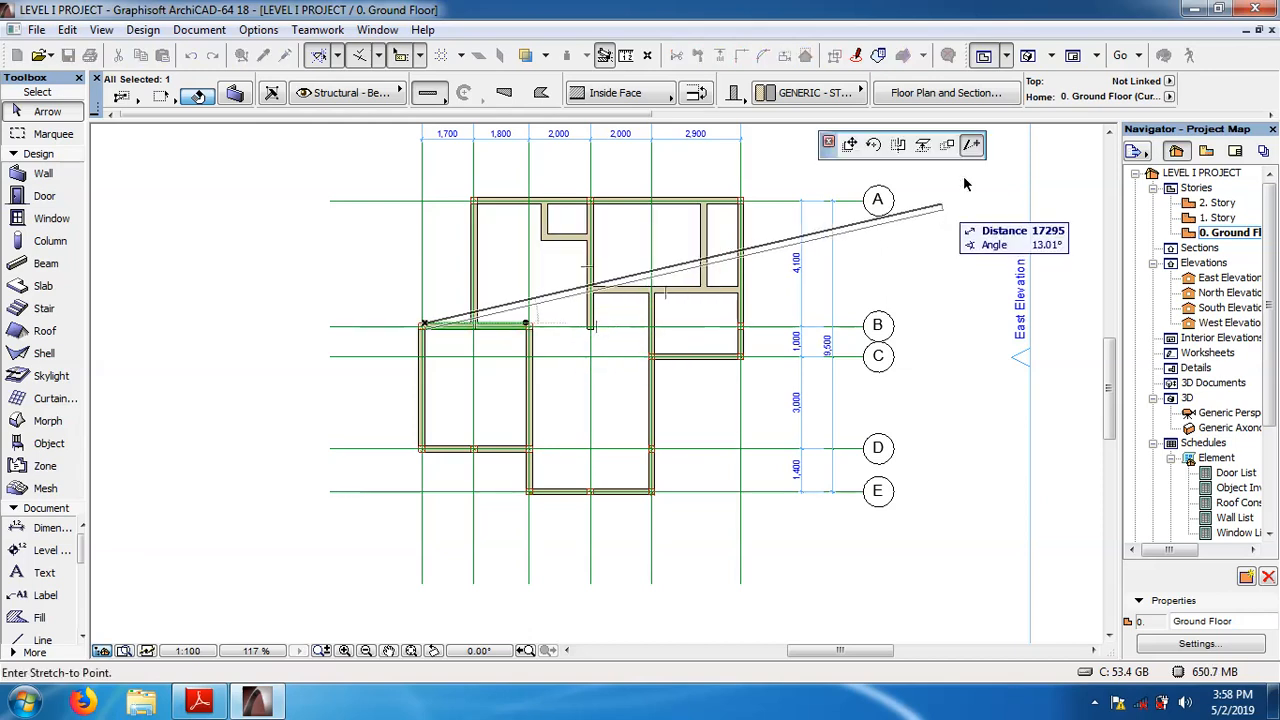
{"action": "left_click", "coordinate": [594, 325]}
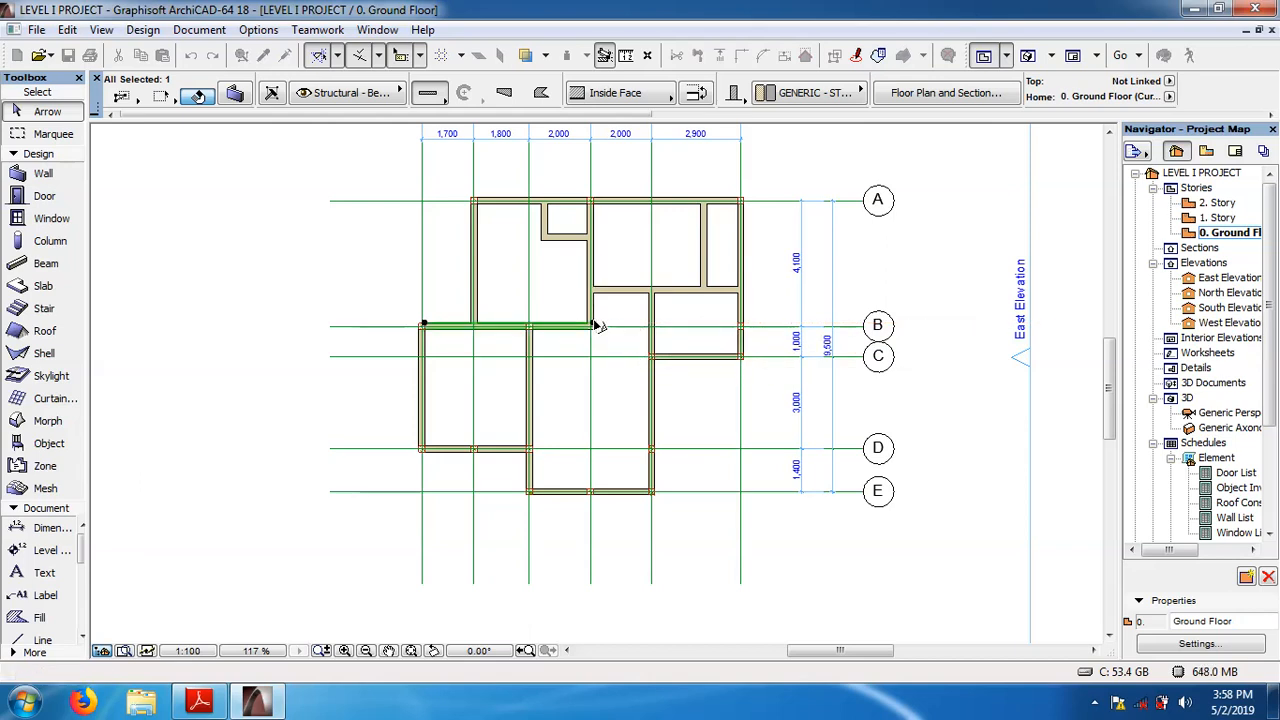
{"action": "left_click", "coordinate": [307, 277]}
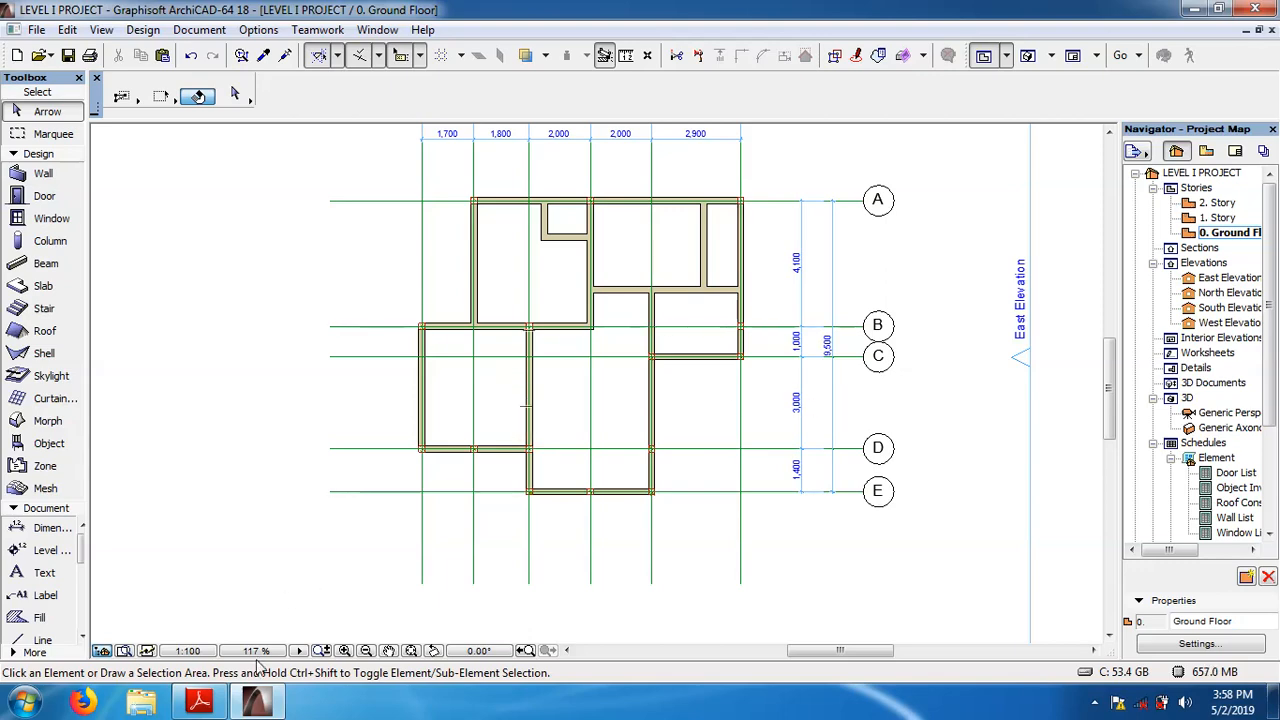
Check the PDF ground floor plan, and stretch the east end of the horizontal wall on grid line B to the kitchen's west wall
{"action": "mouse_move", "coordinate": [266, 705]}
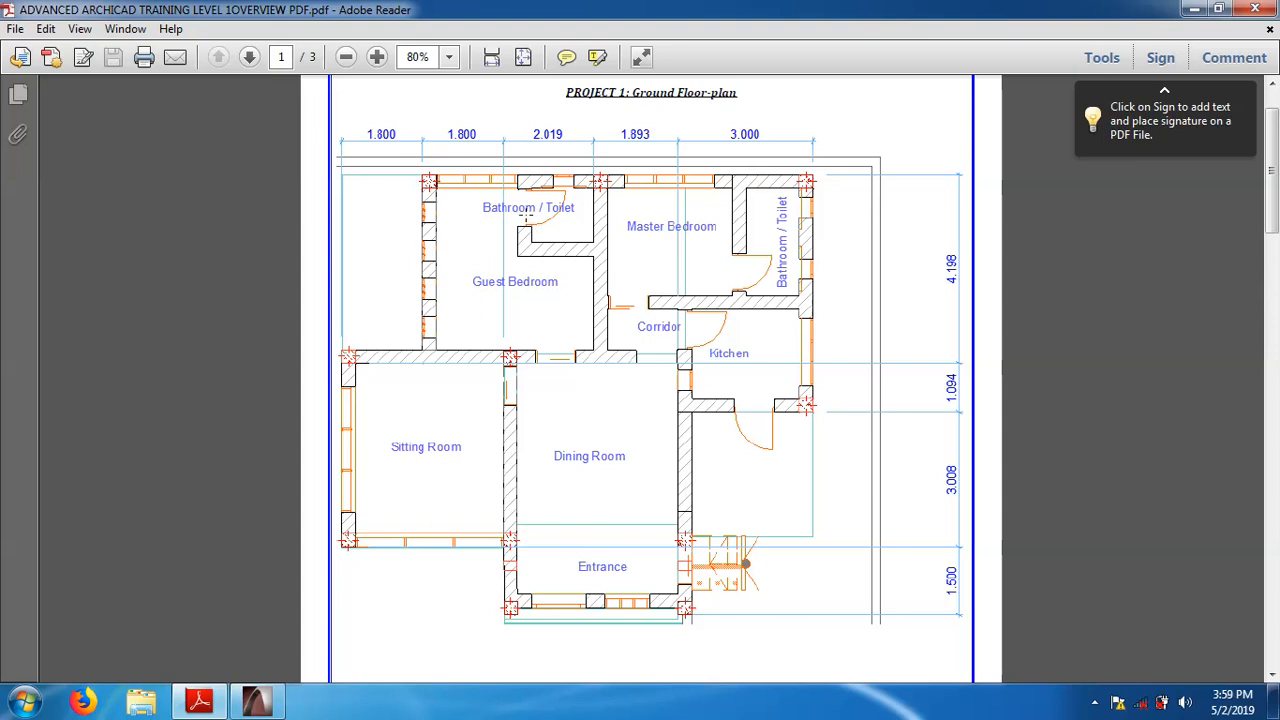
{"action": "left_click", "coordinate": [262, 703]}
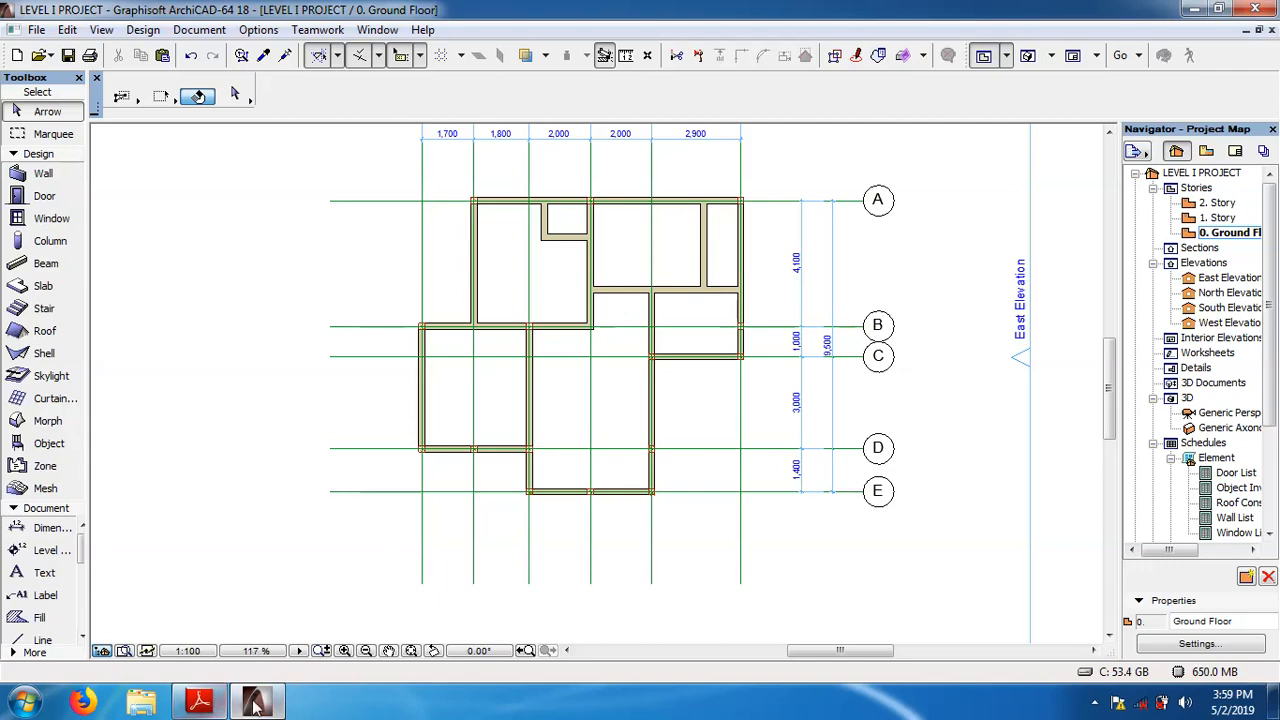
{"action": "left_click", "coordinate": [216, 705]}
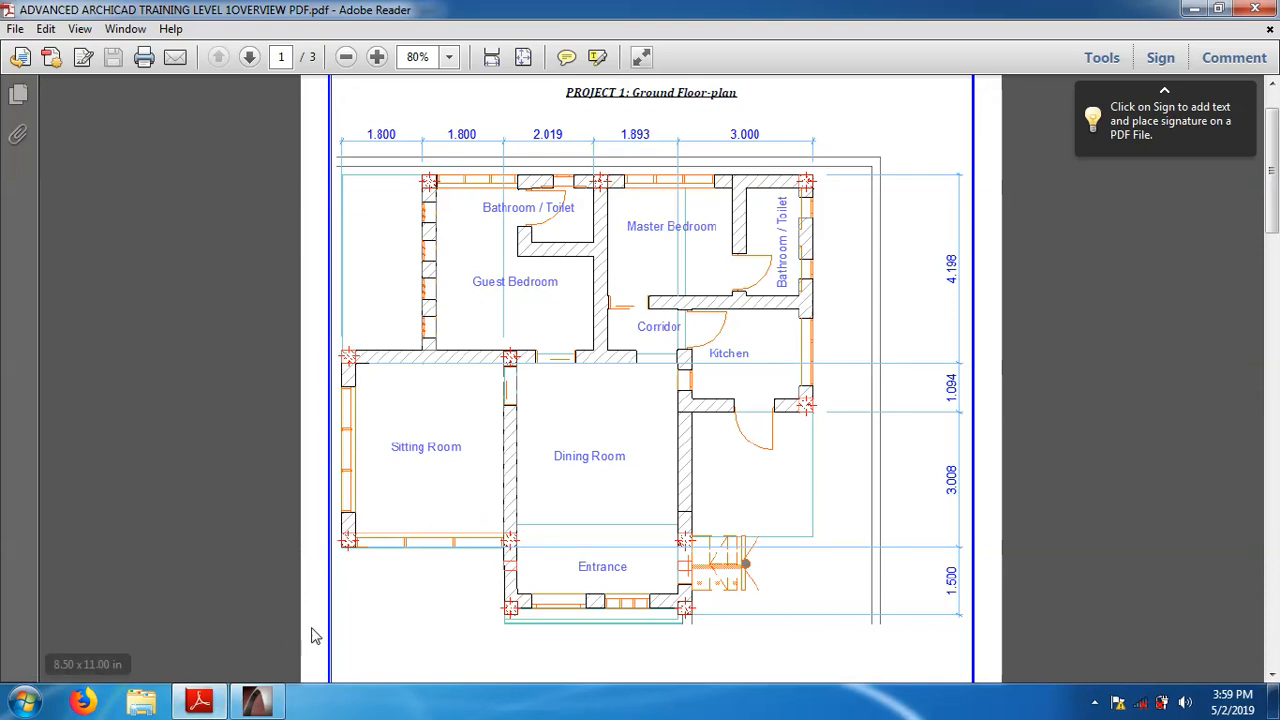
{"action": "left_click", "coordinate": [258, 703]}
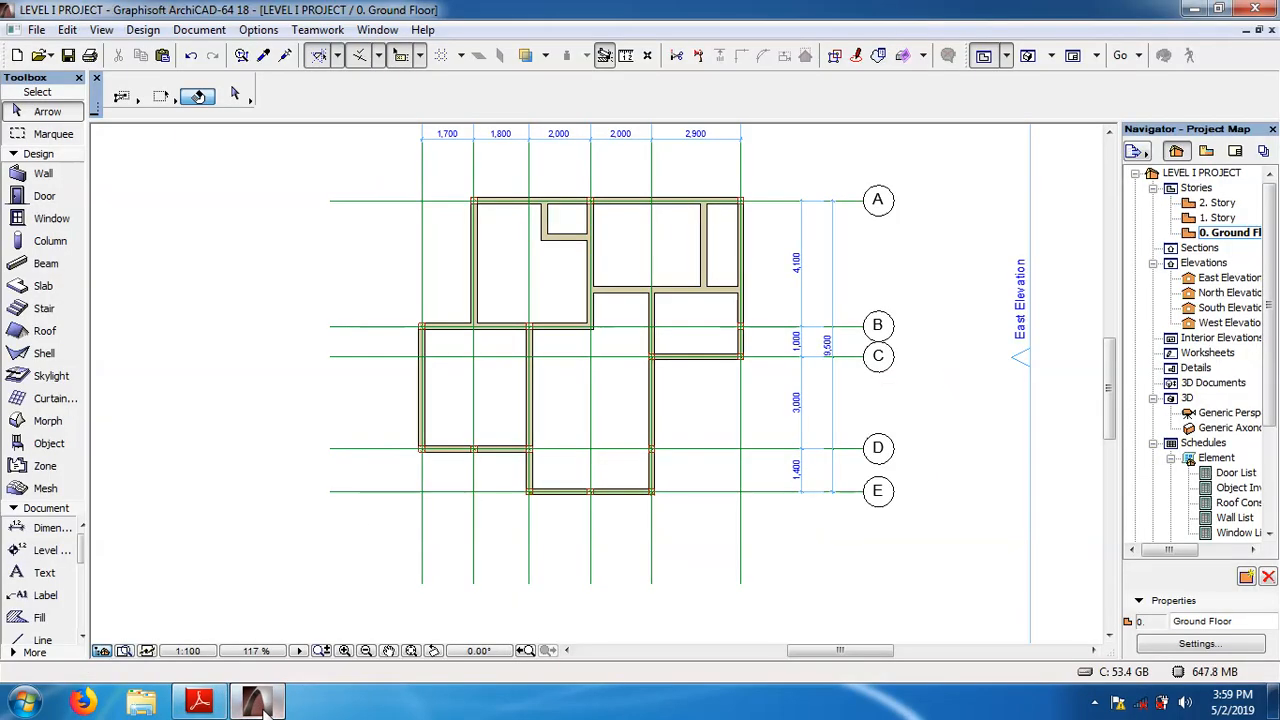
{"action": "left_click", "coordinate": [569, 331]}
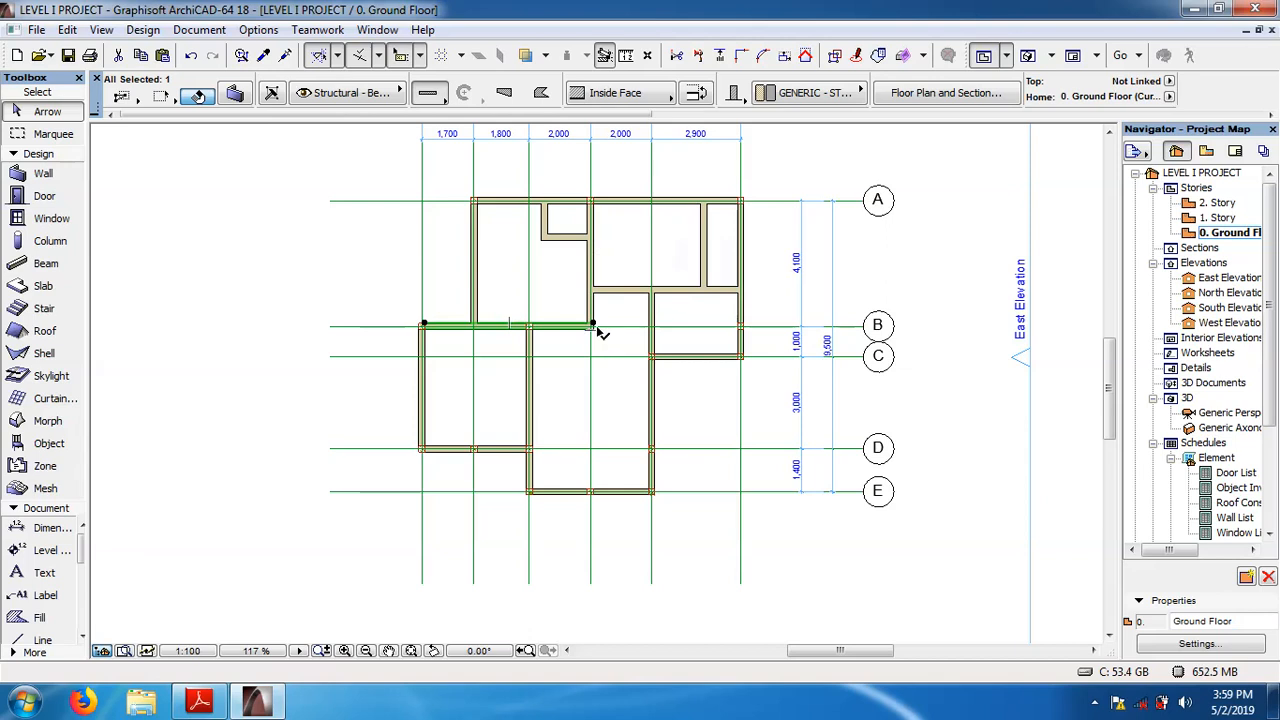
{"action": "left_click", "coordinate": [595, 326]}
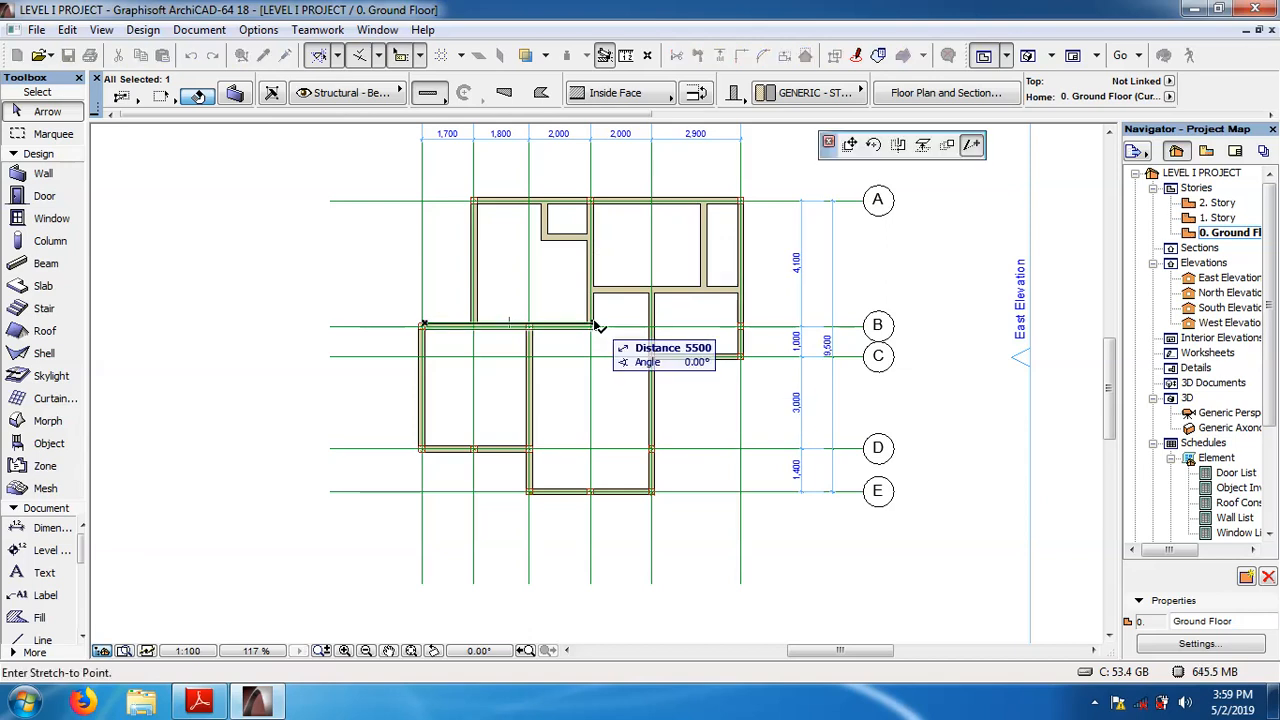
{"action": "left_click", "coordinate": [656, 316]}
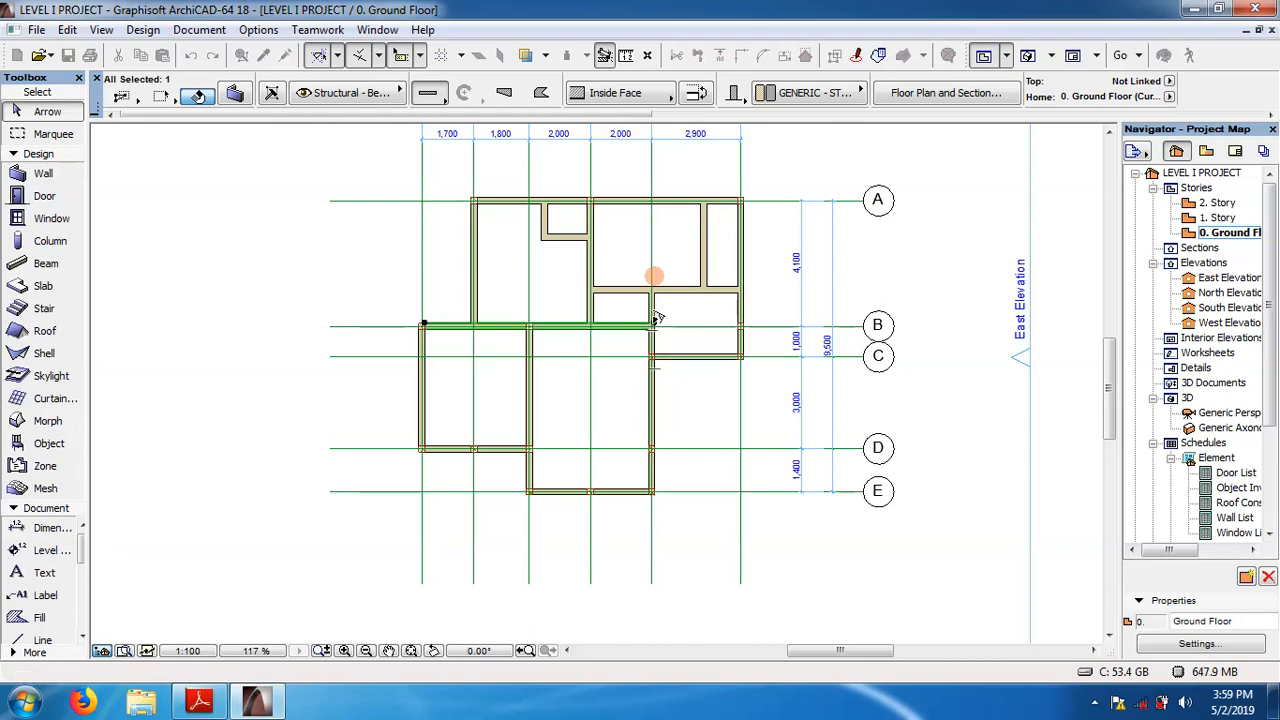
{"action": "left_click", "coordinate": [252, 279]}
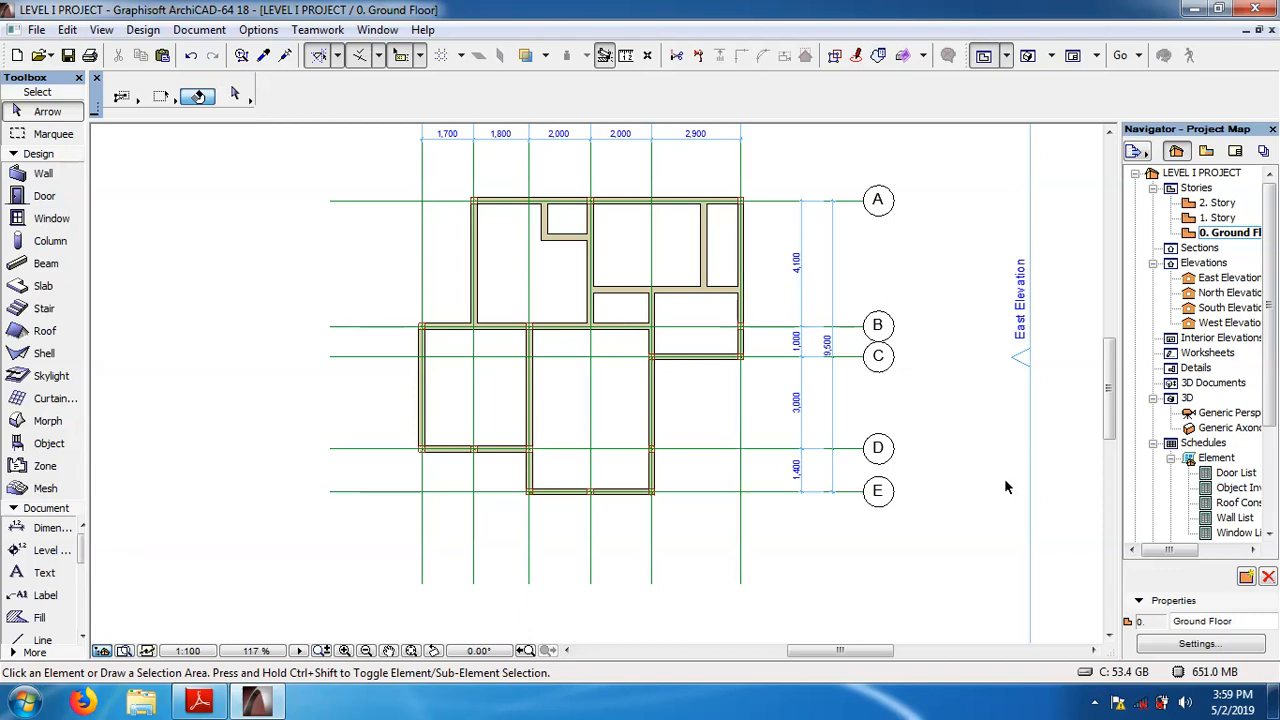
Compare the modelled ground floor walls in ArchiCAD with the PDF's ground floor plan and the upper floor plan on page 2
{"action": "left_click", "coordinate": [199, 702]}
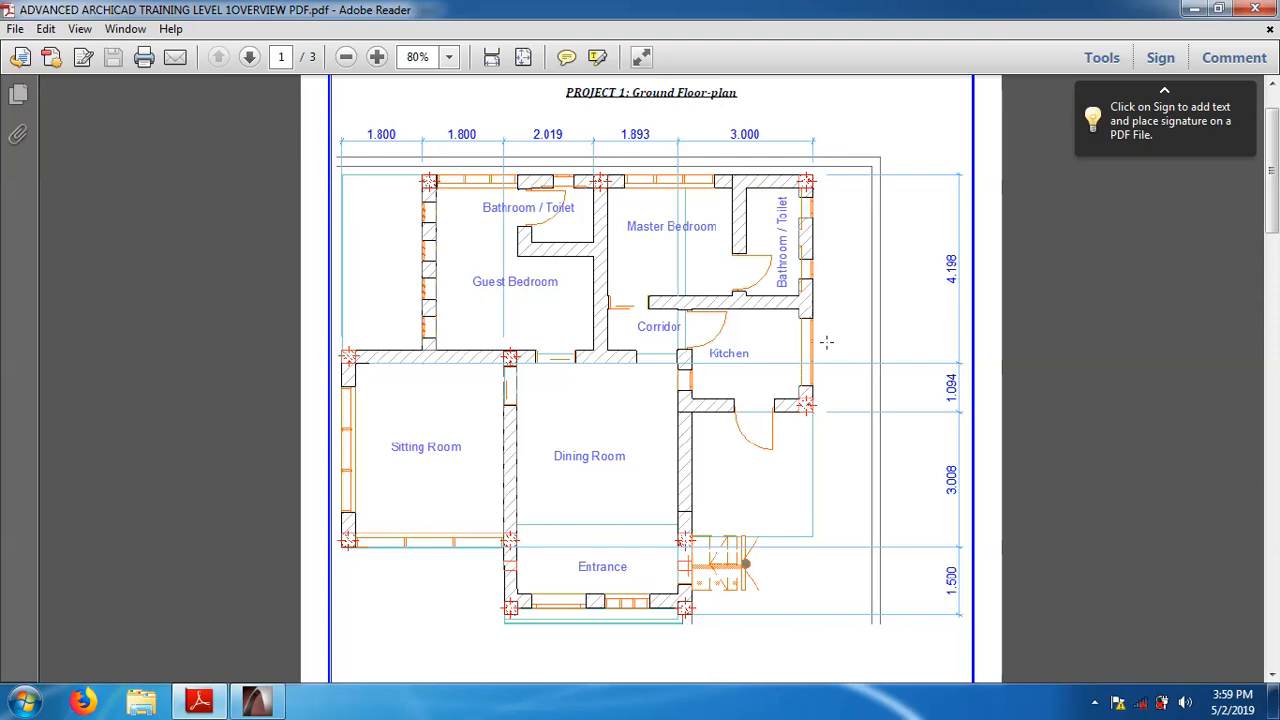
{"action": "left_click", "coordinate": [257, 700]}
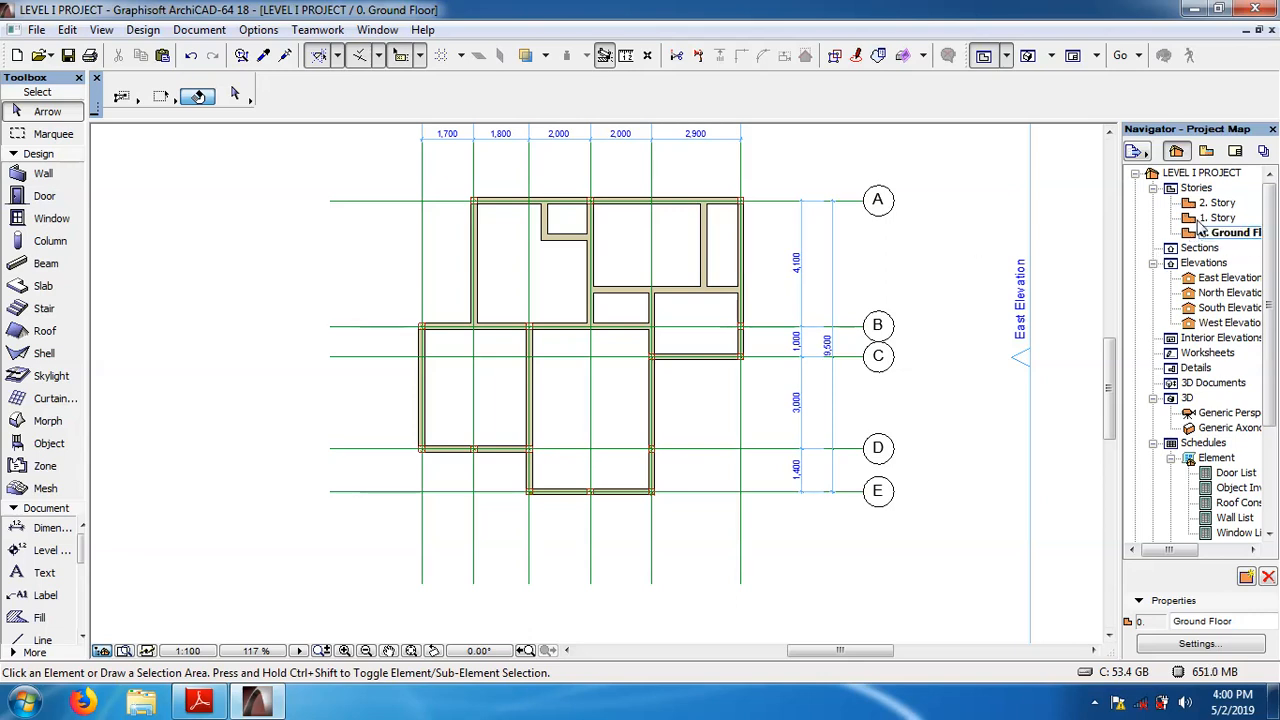
{"action": "left_click", "coordinate": [200, 703]}
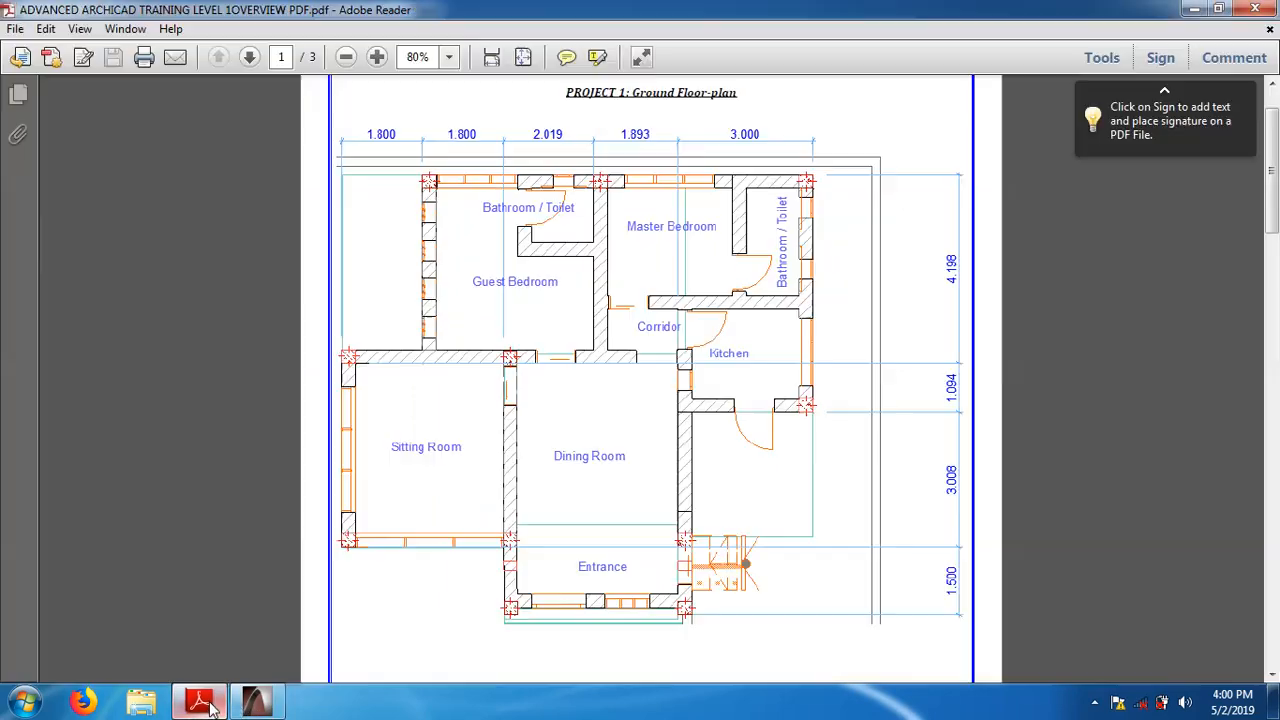
{"action": "left_click", "coordinate": [1272, 676]}
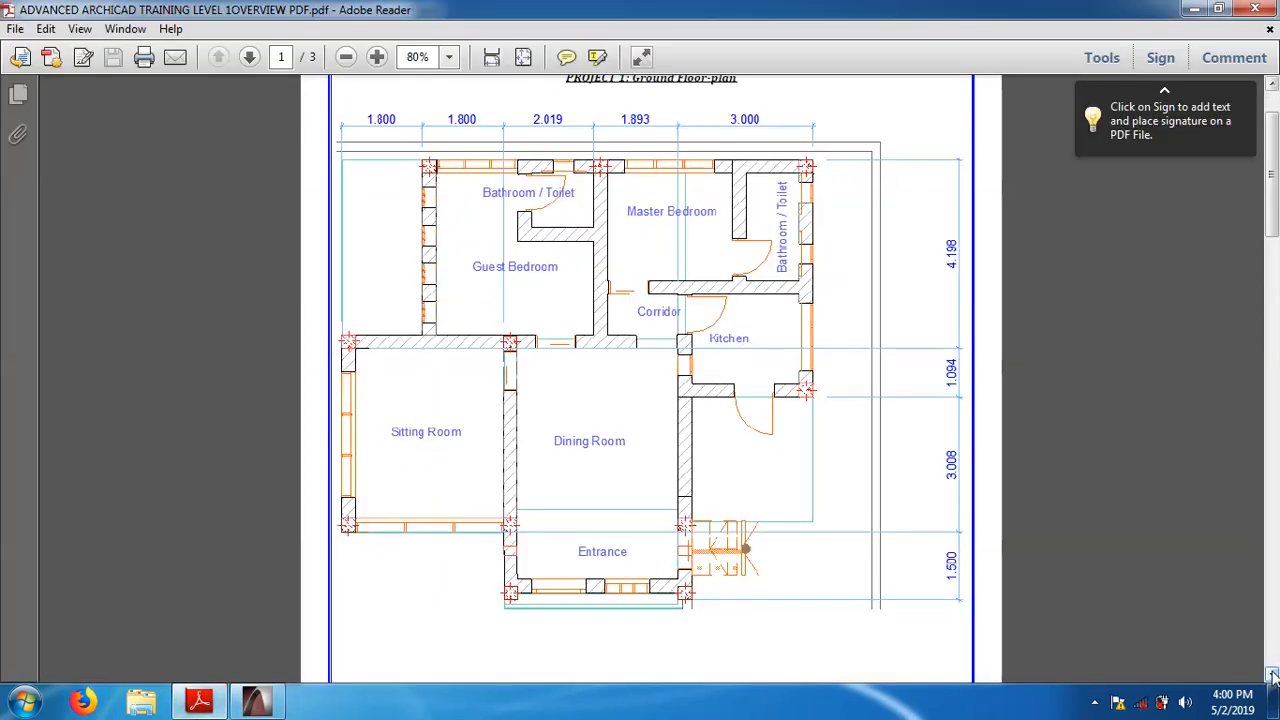
{"action": "scroll", "coordinate": [818, 333], "scroll_direction": "down", "scroll_amount": 5}
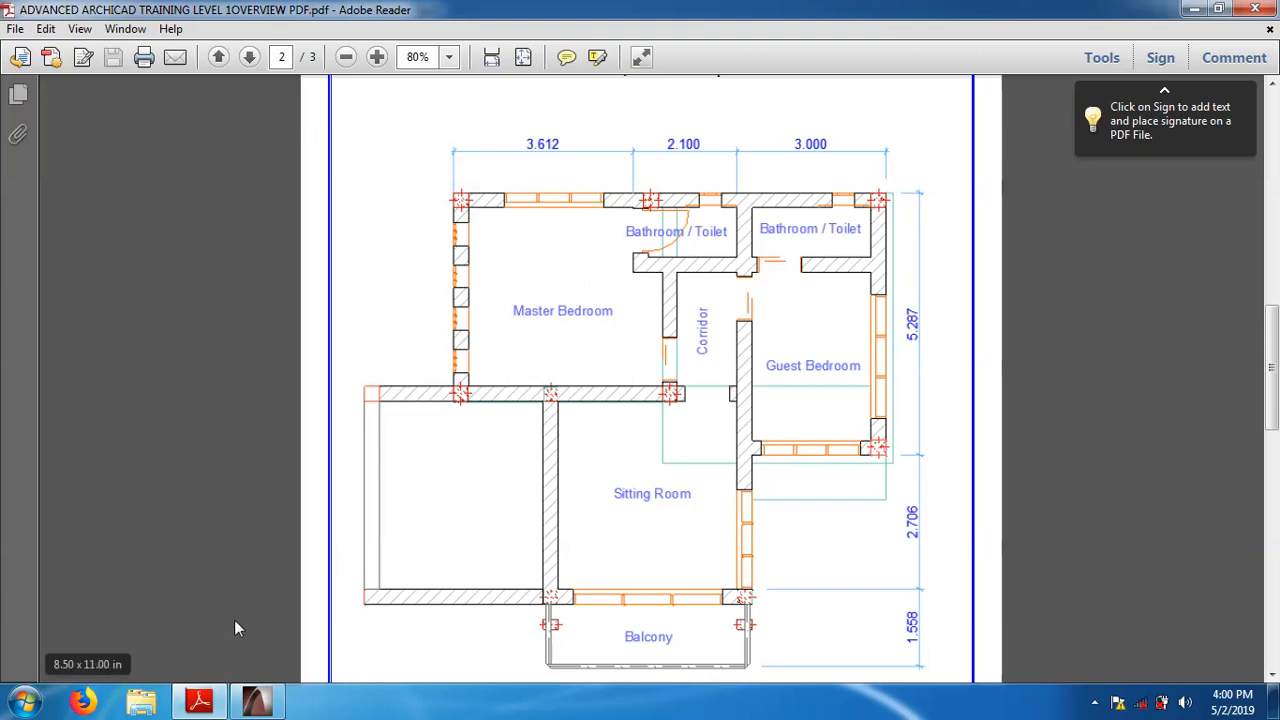
{"action": "left_click", "coordinate": [243, 703]}
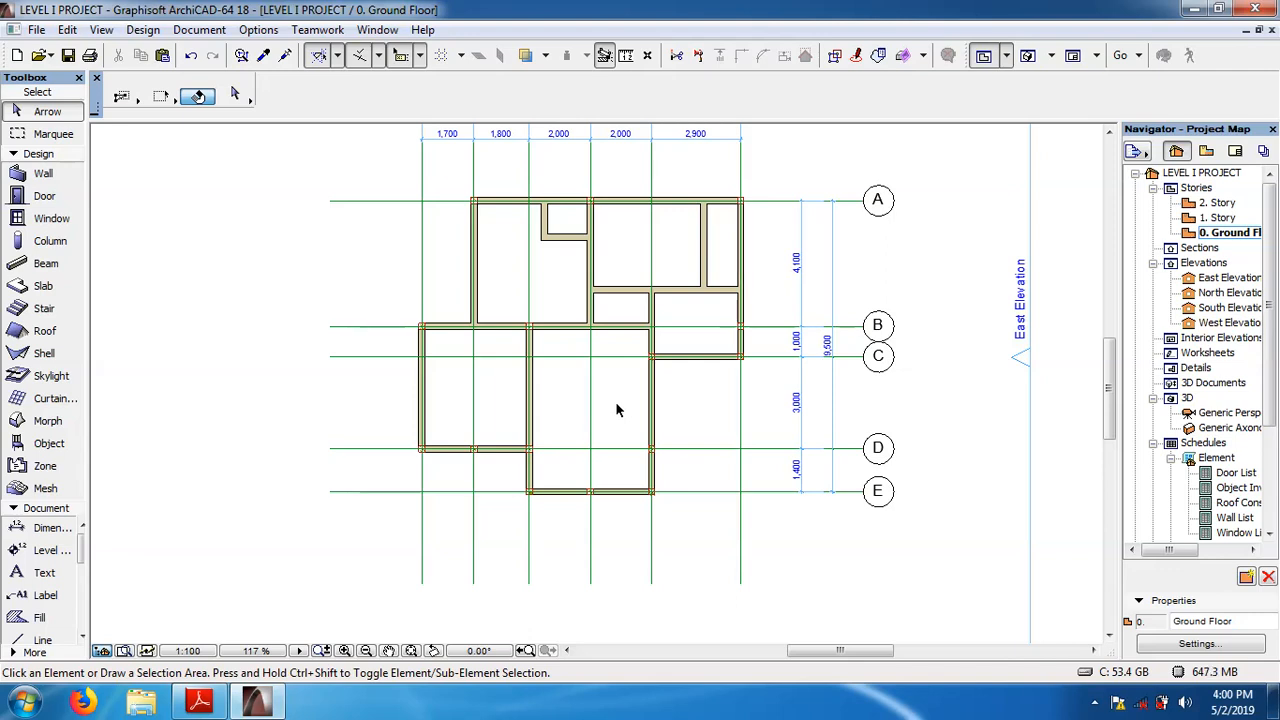
{"action": "left_click", "coordinate": [590, 548]}
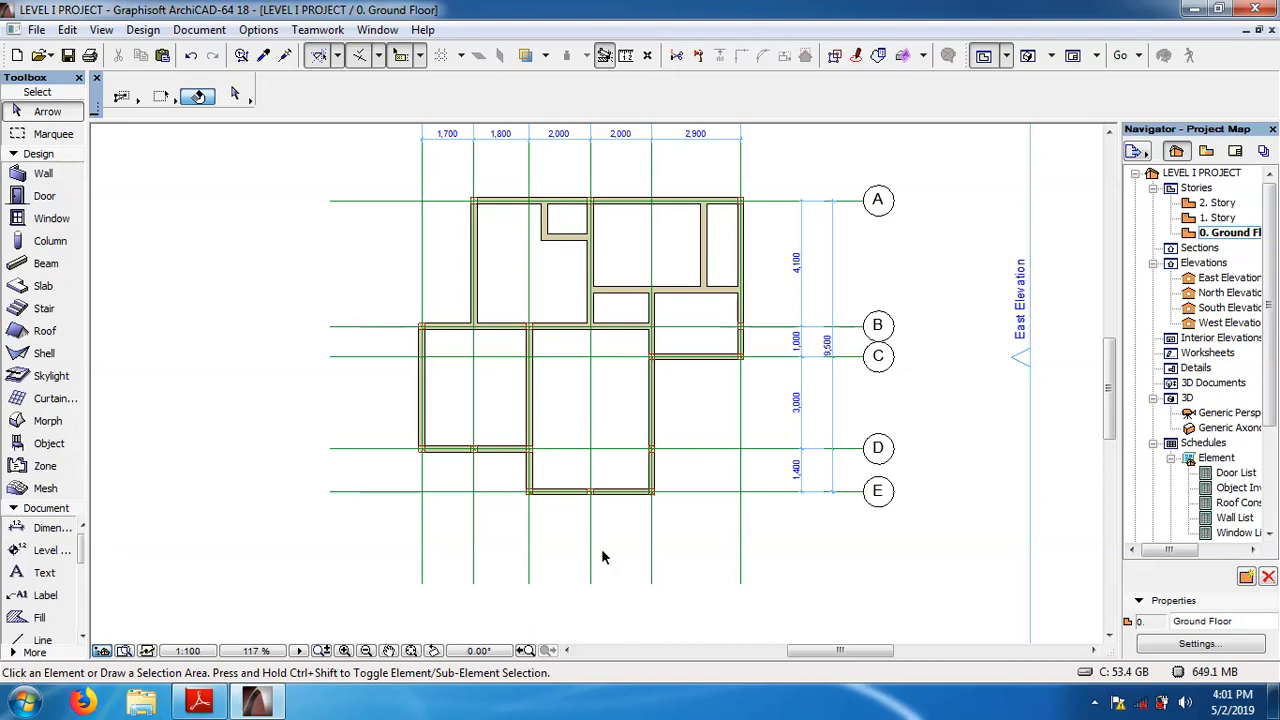
{"action": "left_click", "coordinate": [224, 706]}
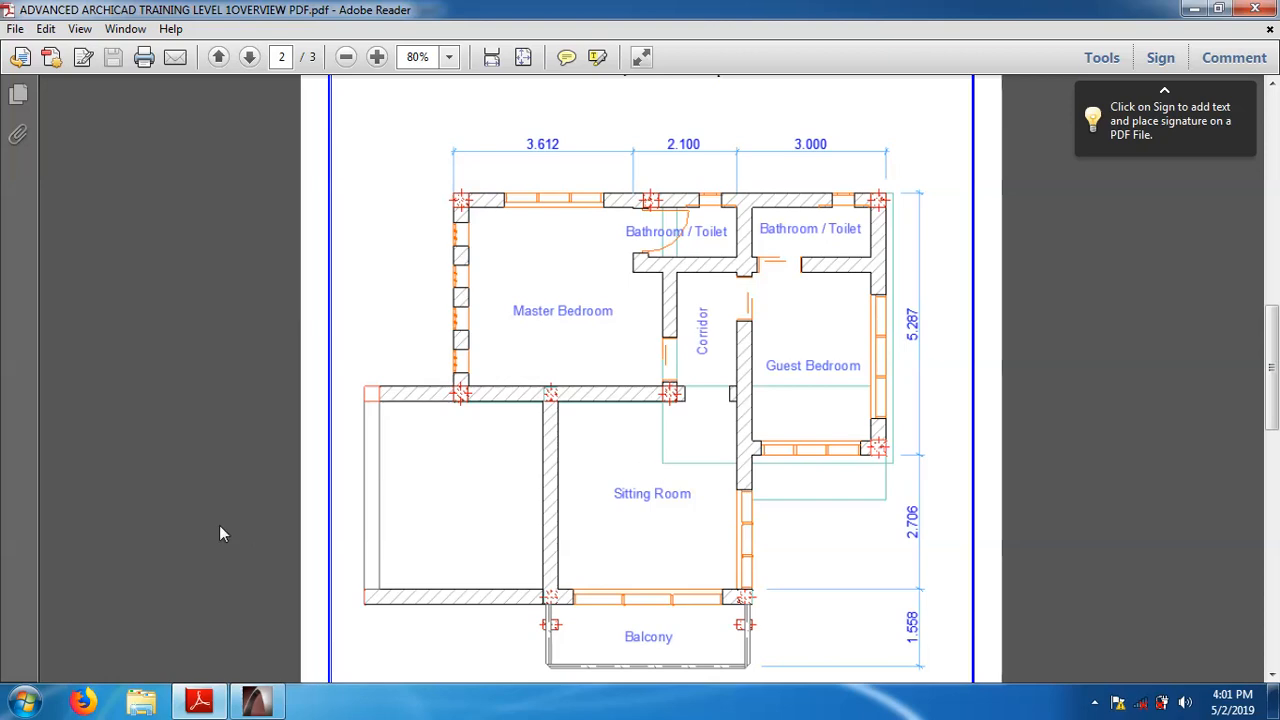
{"action": "left_click", "coordinate": [256, 704]}
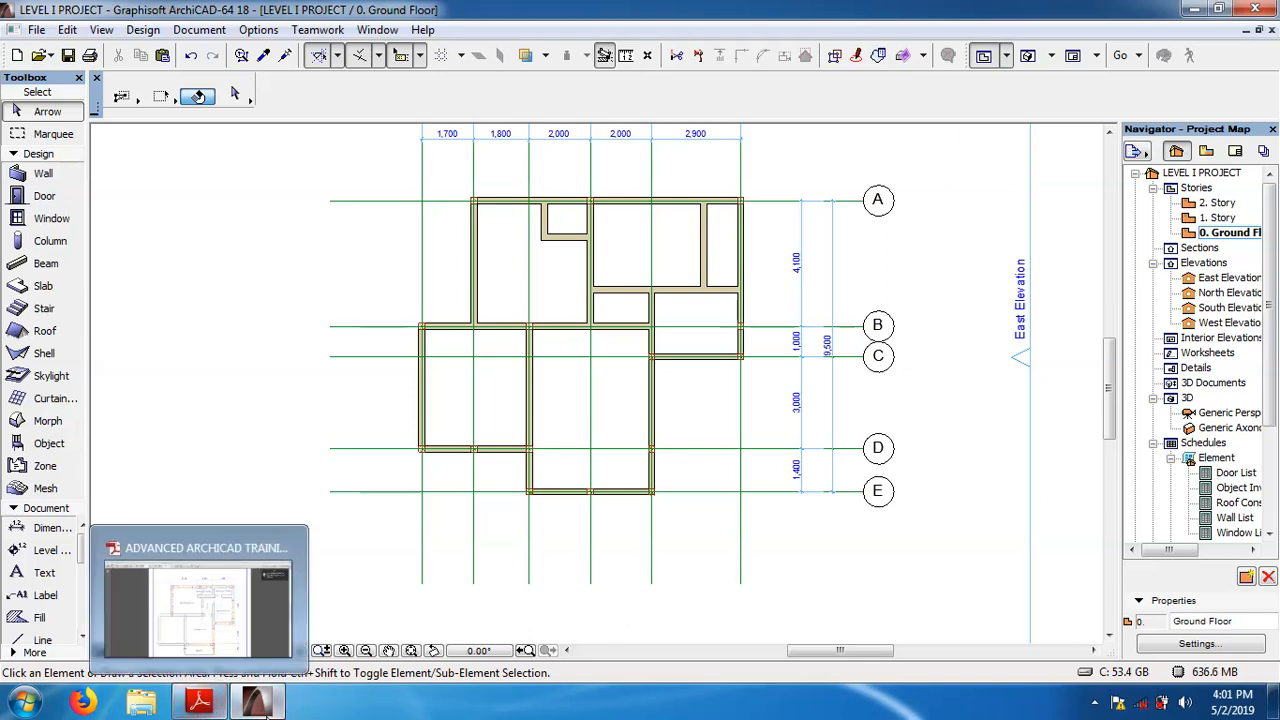
{"action": "mouse_move", "coordinate": [270, 708]}
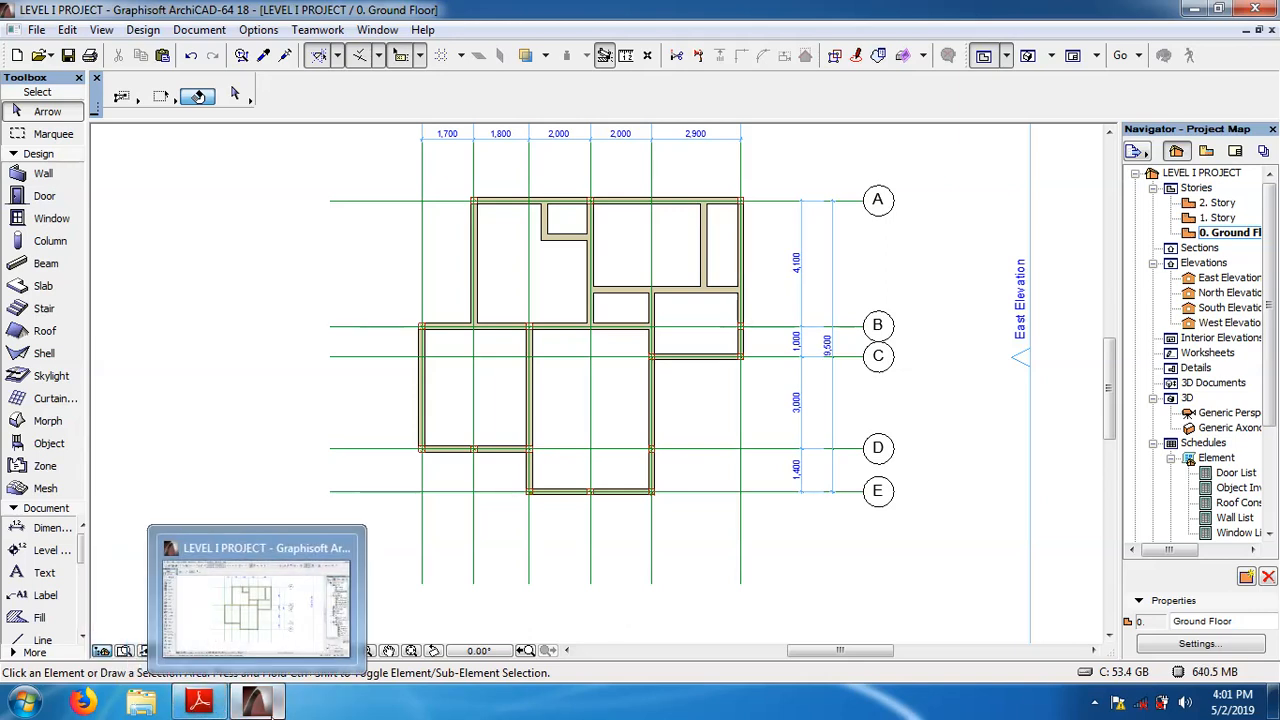